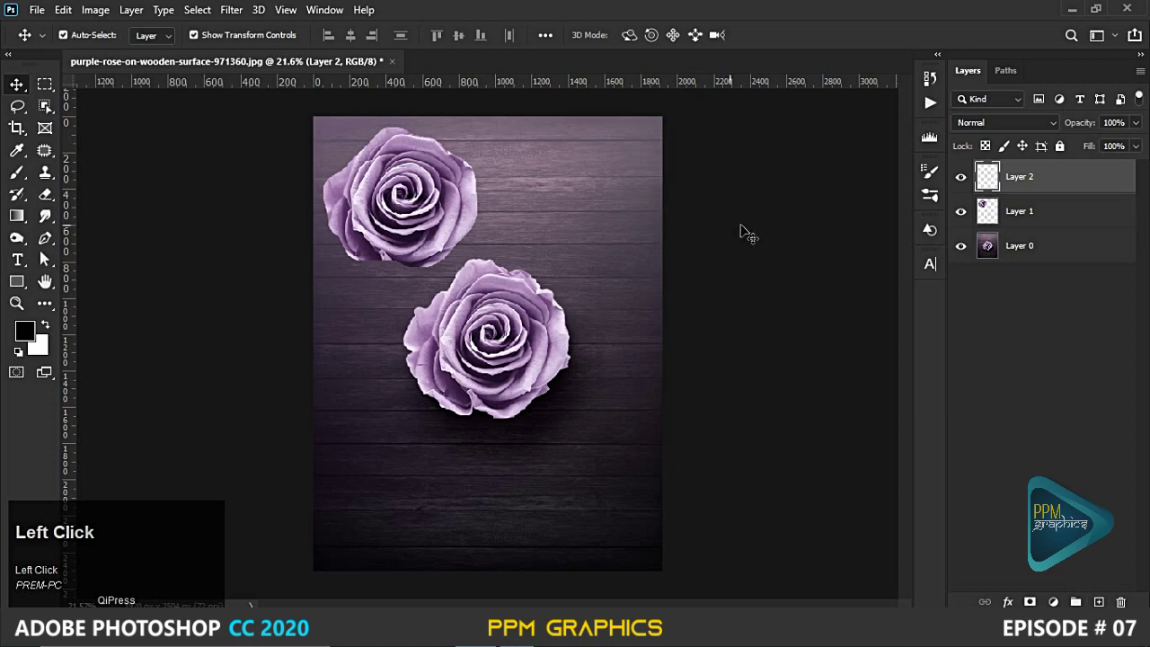
Place Layer 2 beneath Layer 1 and set up a Soft Round brush at 432 px size and 18% hardness.
{"action": "left_click_drag", "start_coordinate": [1027, 176], "coordinate": [1028, 221]}
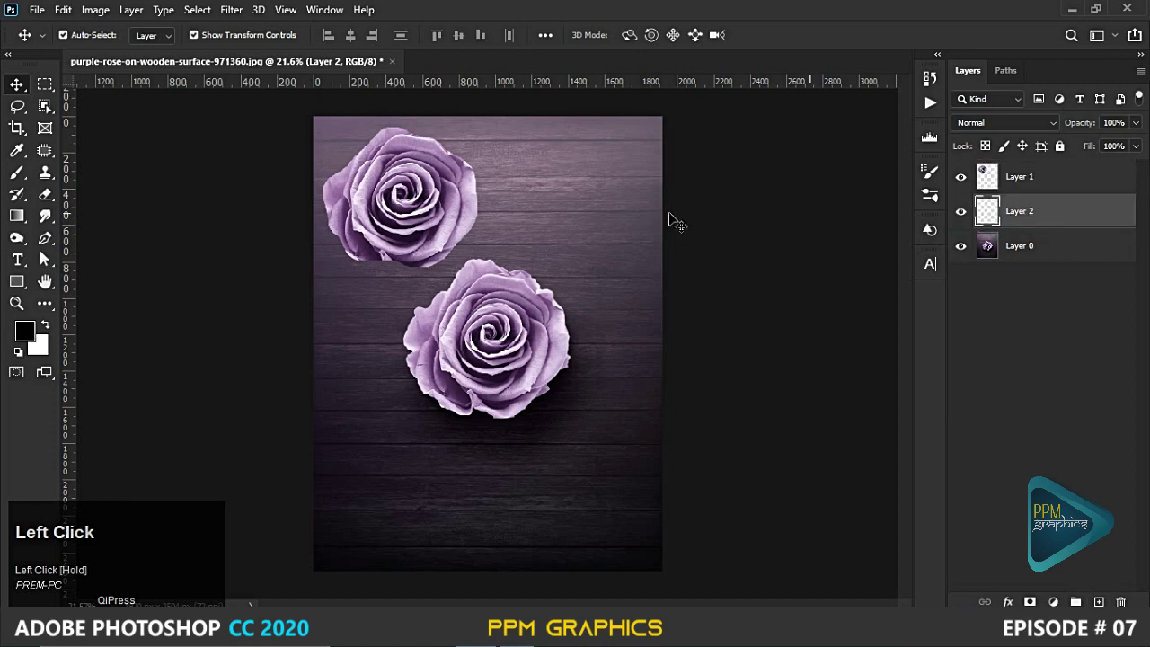
{"action": "left_click", "coordinate": [17, 172]}
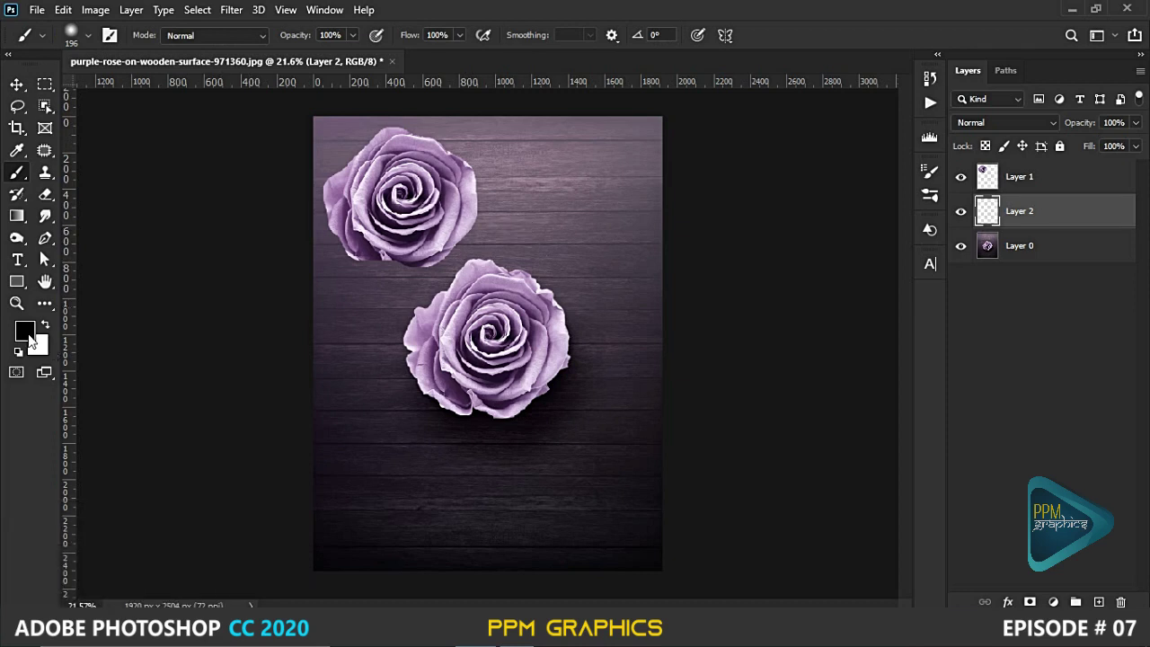
{"action": "right_click", "coordinate": [562, 193]}
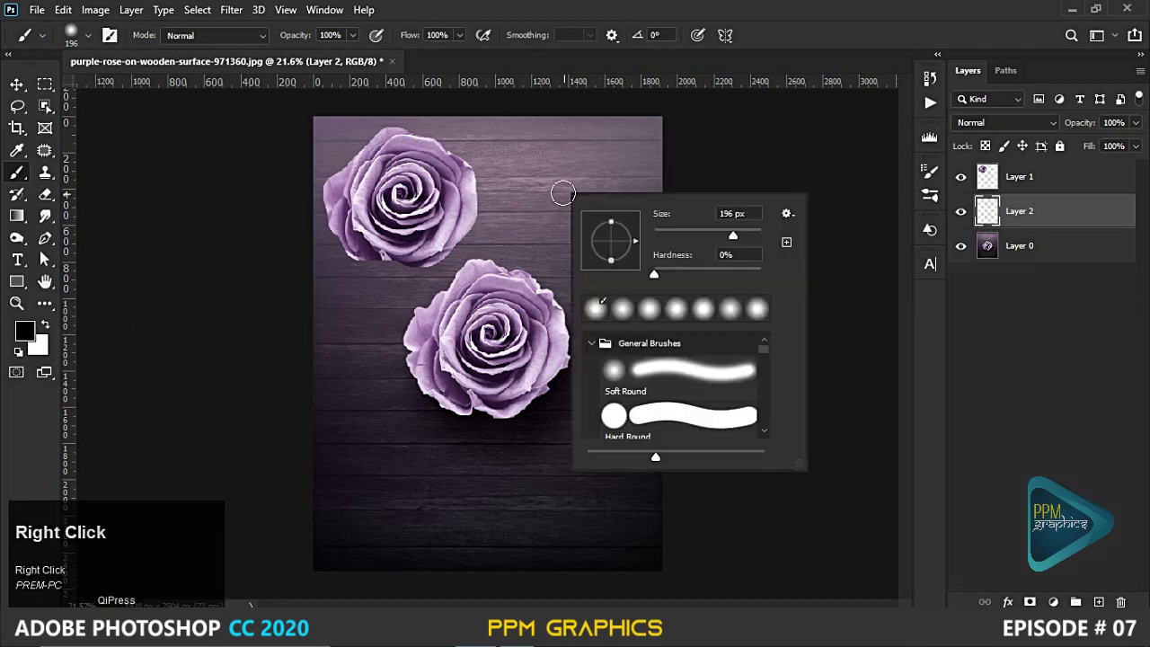
{"action": "left_click", "coordinate": [665, 375]}
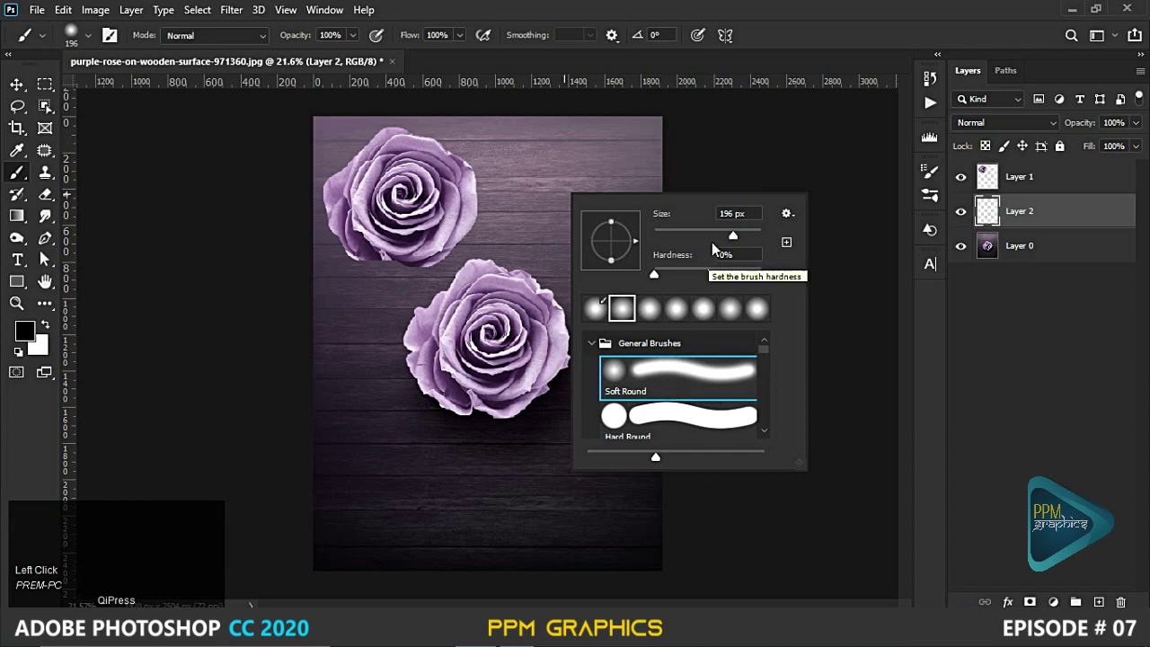
{"action": "left_click_drag", "start_coordinate": [733, 235], "coordinate": [737, 240]}
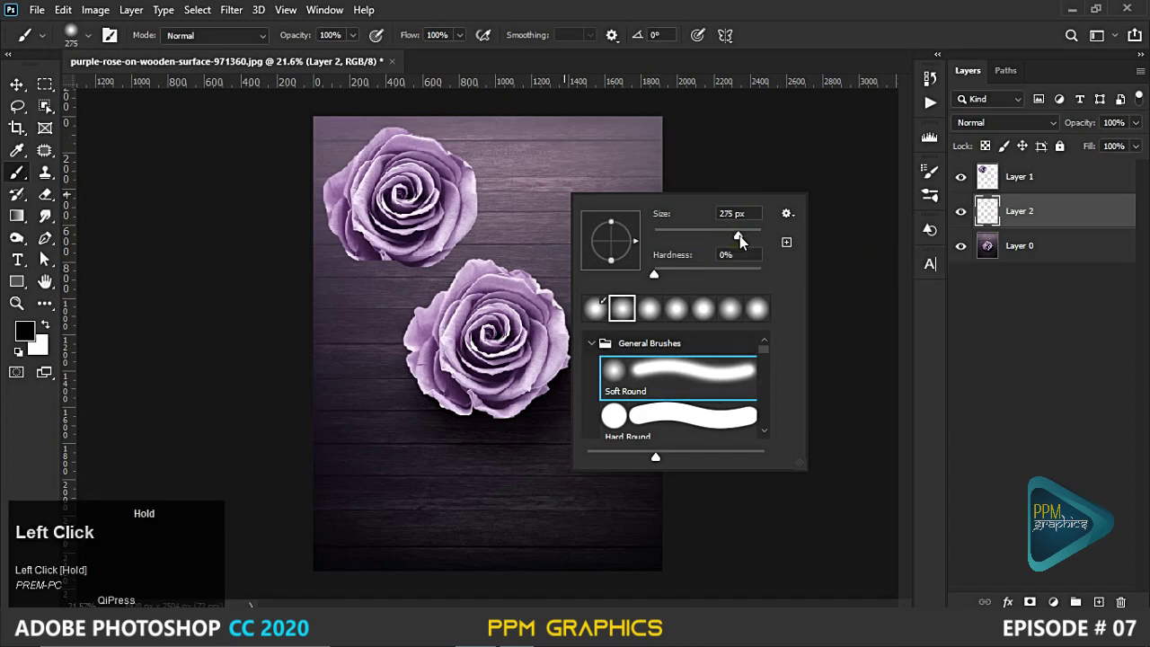
{"action": "left_click_drag", "start_coordinate": [746, 239], "coordinate": [747, 238]}
{"action": "left_click_drag", "start_coordinate": [655, 274], "coordinate": [676, 281]}
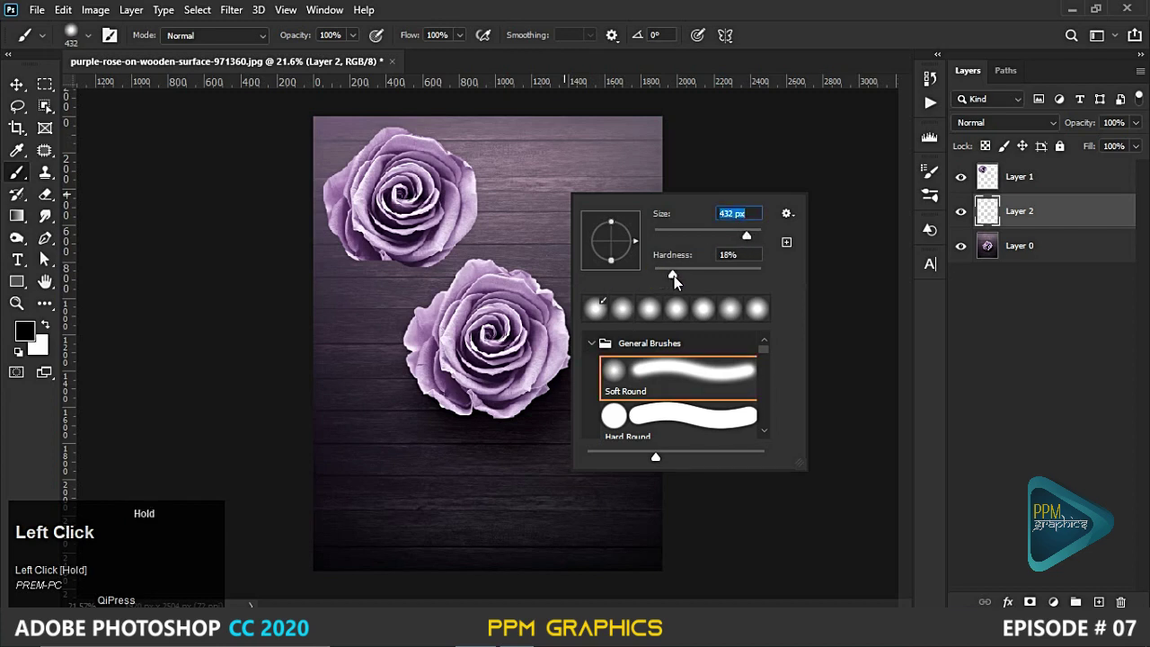
{"action": "key", "text": "Return"}
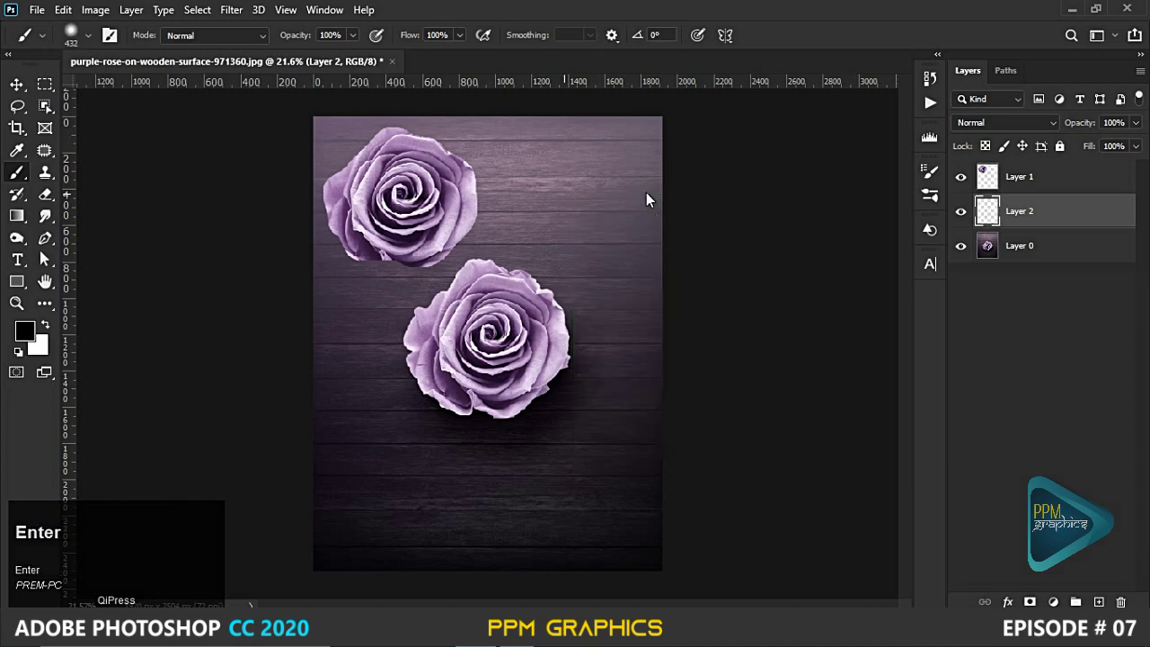
Paint a soft black dab on Layer 2, enlarge it, and place it behind the upper rose as a shadow.
{"action": "left_click", "coordinate": [566, 190]}
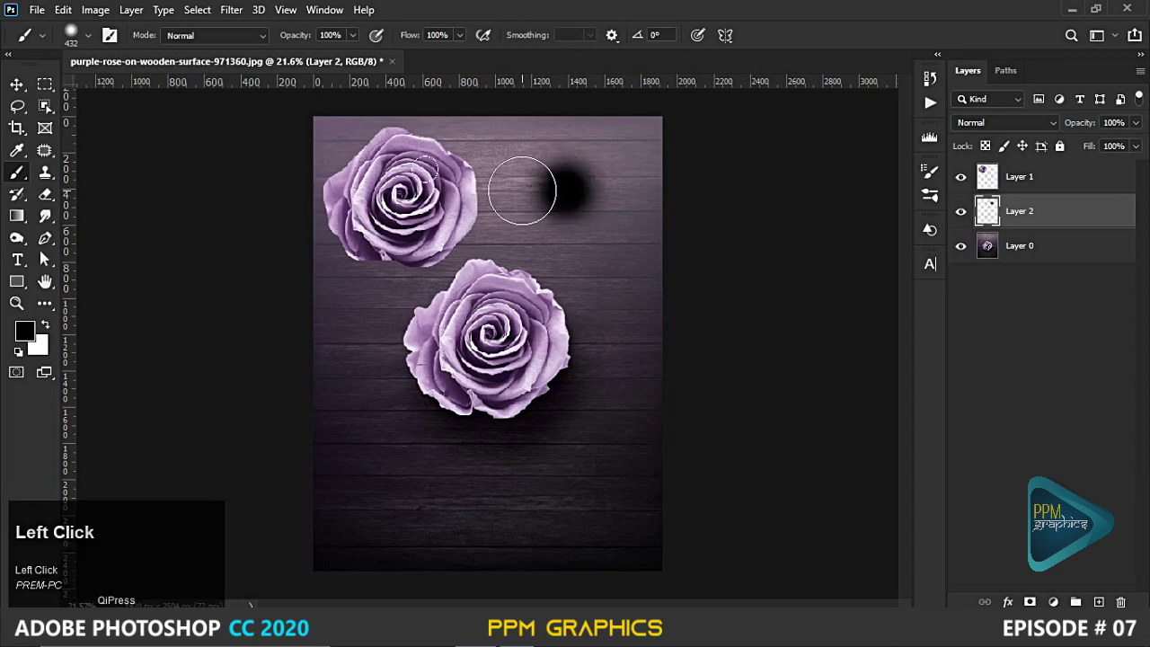
{"action": "key", "text": "v"}
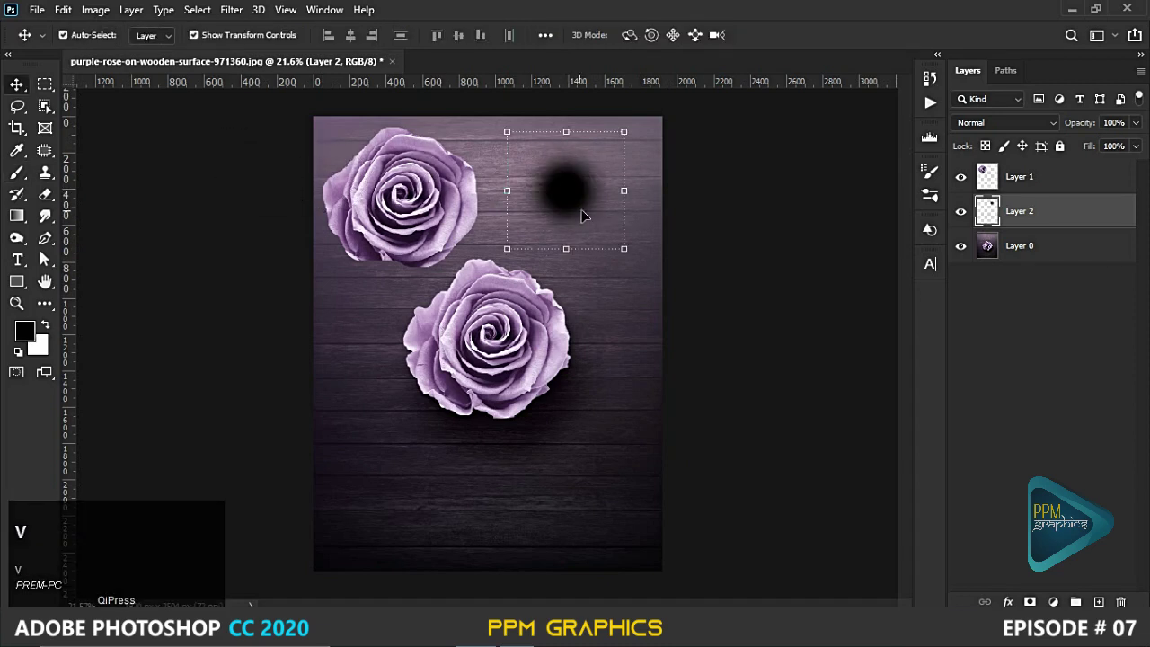
{"action": "mouse_move", "coordinate": [625, 127]}
{"action": "left_mouse_down"}
{"action": "mouse_move", "coordinate": [688, 96]}
{"action": "mouse_move", "coordinate": [676, 126]}
{"action": "left_mouse_up"}
{"action": "mouse_move", "coordinate": [580, 207]}
{"action": "left_mouse_down"}
{"action": "mouse_move", "coordinate": [434, 244]}
{"action": "mouse_move", "coordinate": [426, 260]}
{"action": "left_mouse_up"}
{"action": "key", "text": "Return"}
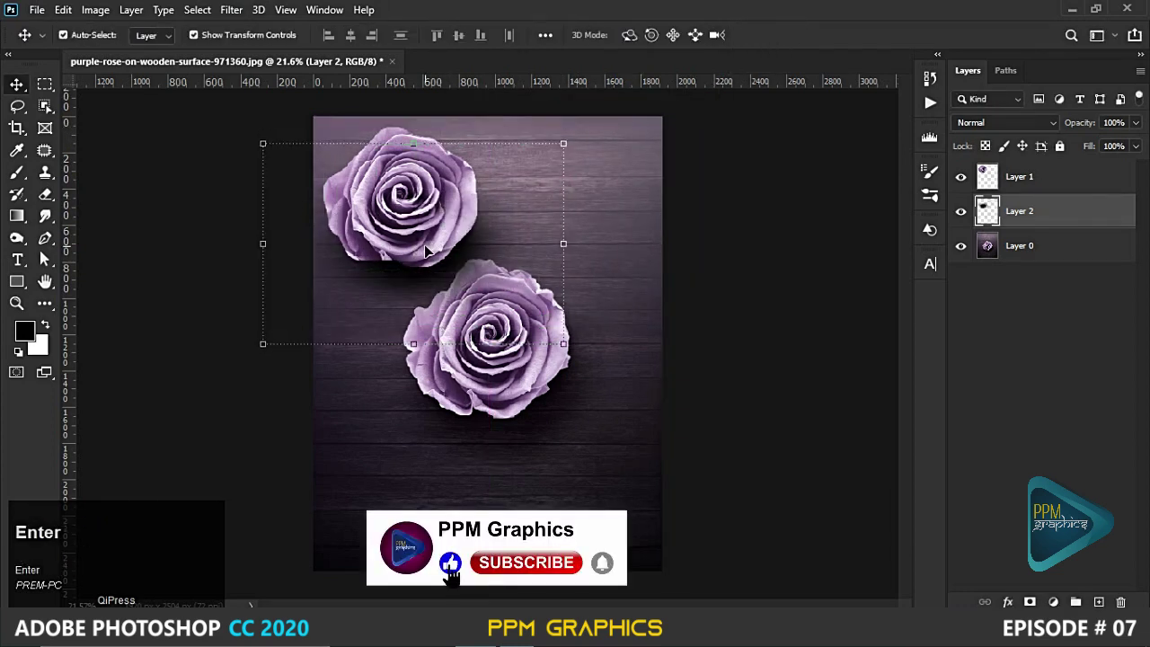
{"action": "left_click", "coordinate": [636, 261]}
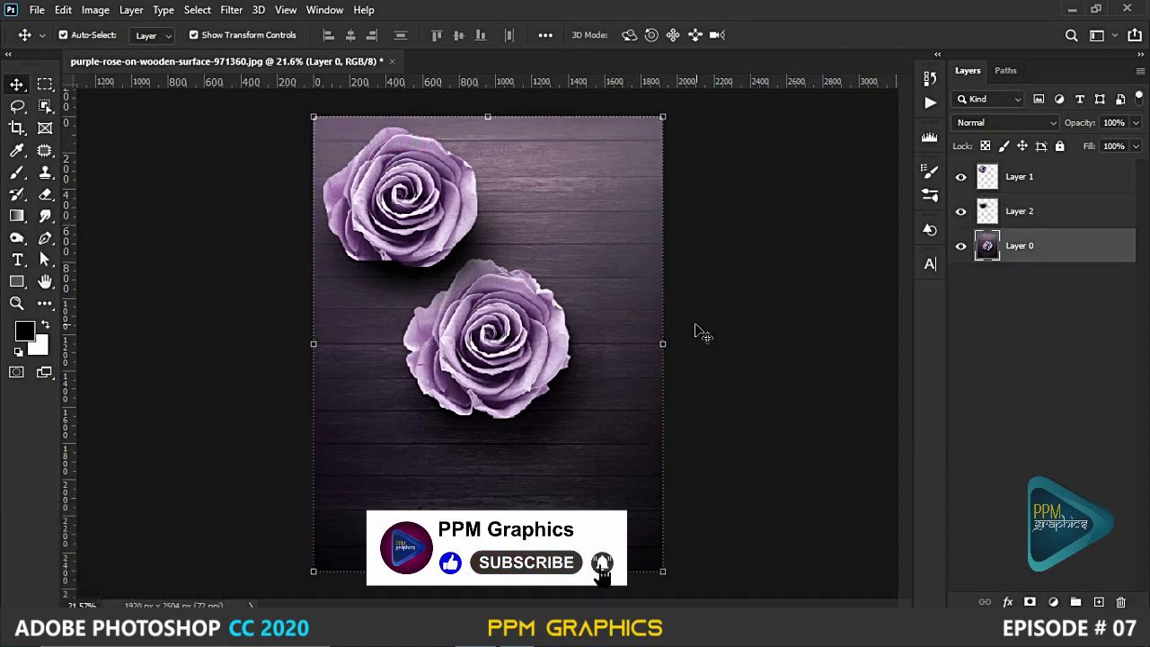
{"action": "left_click", "coordinate": [662, 336]}
Outline the burger and its stick with a freehand Lasso selection and copy it onto a new layer.
{"action": "key", "text": "l"}
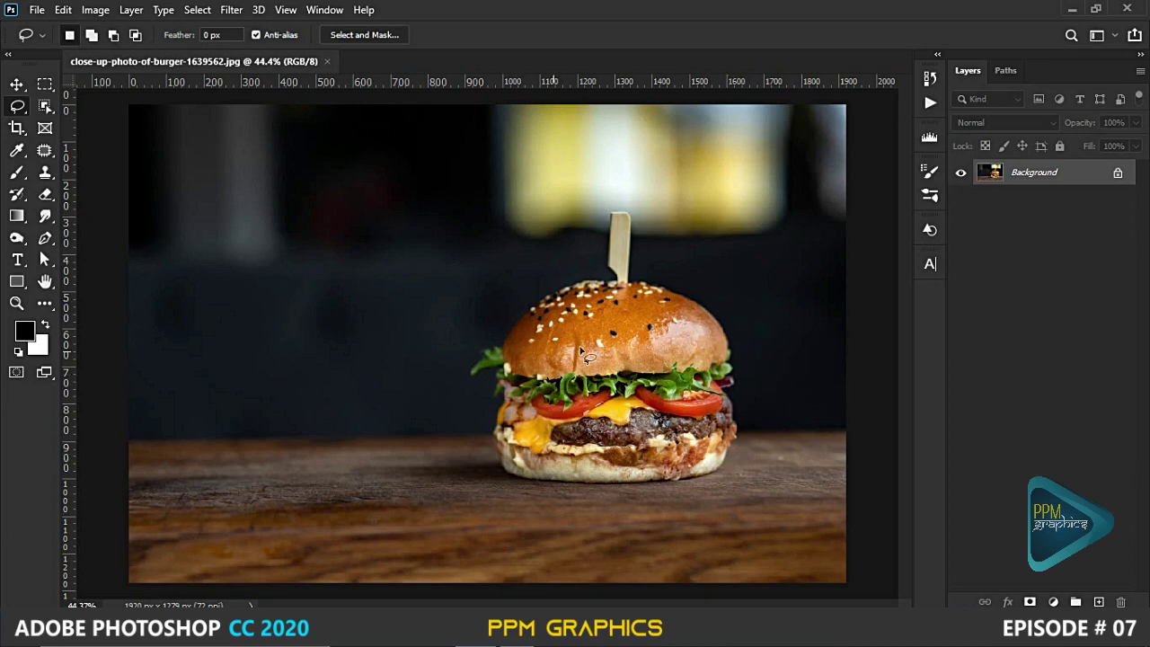
{"action": "mouse_move", "coordinate": [709, 469]}
{"action": "left_mouse_down"}
{"action": "mouse_move", "coordinate": [733, 433]}
{"action": "mouse_move", "coordinate": [725, 333]}
{"action": "mouse_move", "coordinate": [694, 300]}
{"action": "mouse_move", "coordinate": [630, 279]}
{"action": "mouse_move", "coordinate": [630, 227]}
{"action": "mouse_move", "coordinate": [632, 239]}
{"action": "mouse_move", "coordinate": [615, 218]}
{"action": "mouse_move", "coordinate": [610, 277]}
{"action": "mouse_move", "coordinate": [626, 291]}
{"action": "mouse_move", "coordinate": [548, 302]}
{"action": "mouse_move", "coordinate": [509, 347]}
{"action": "mouse_move", "coordinate": [502, 465]}
{"action": "mouse_move", "coordinate": [602, 479]}
{"action": "mouse_move", "coordinate": [726, 477]}
{"action": "left_mouse_up"}
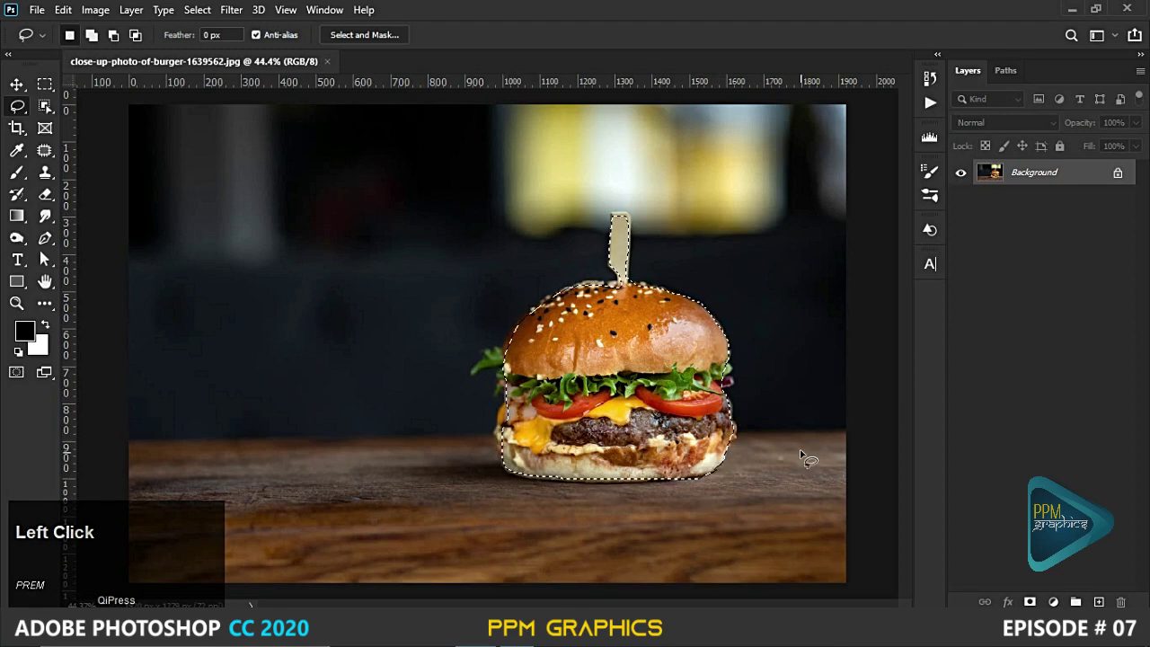
{"action": "key", "text": "ctrl"}
{"action": "key", "text": "ctrl+c"}
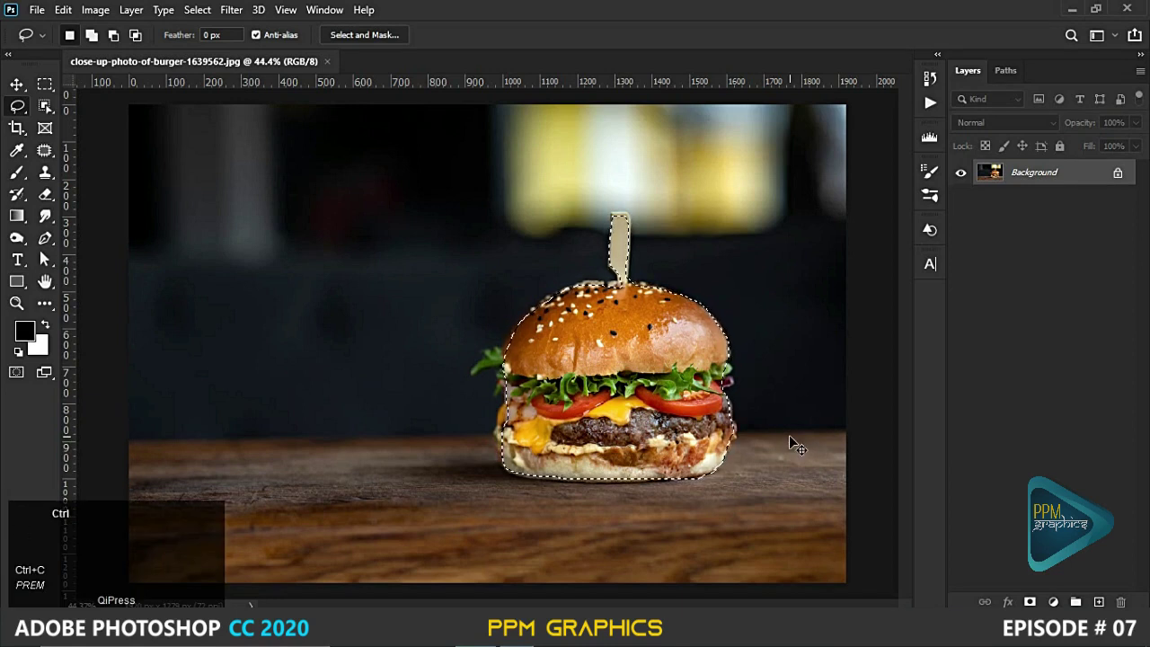
{"action": "key", "text": "ctrl+v"}
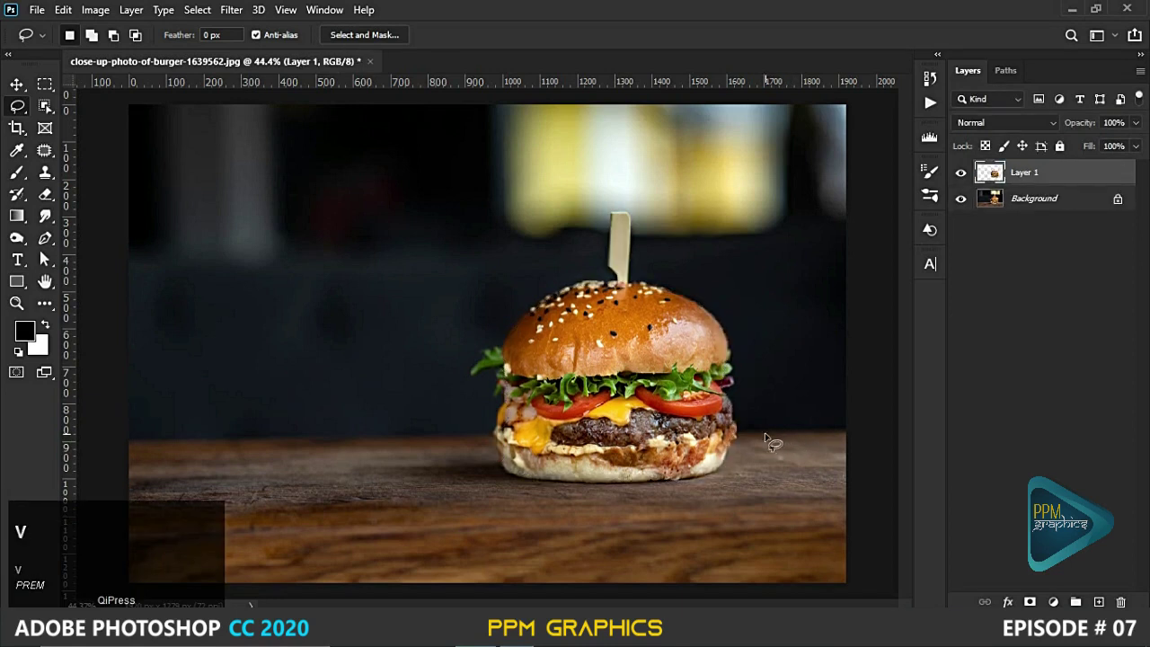
Move the copied burger beside the original so both stand on the wooden table without overlapping.
{"action": "key", "text": "v"}
{"action": "left_click_drag", "start_coordinate": [602, 375], "coordinate": [342, 401]}
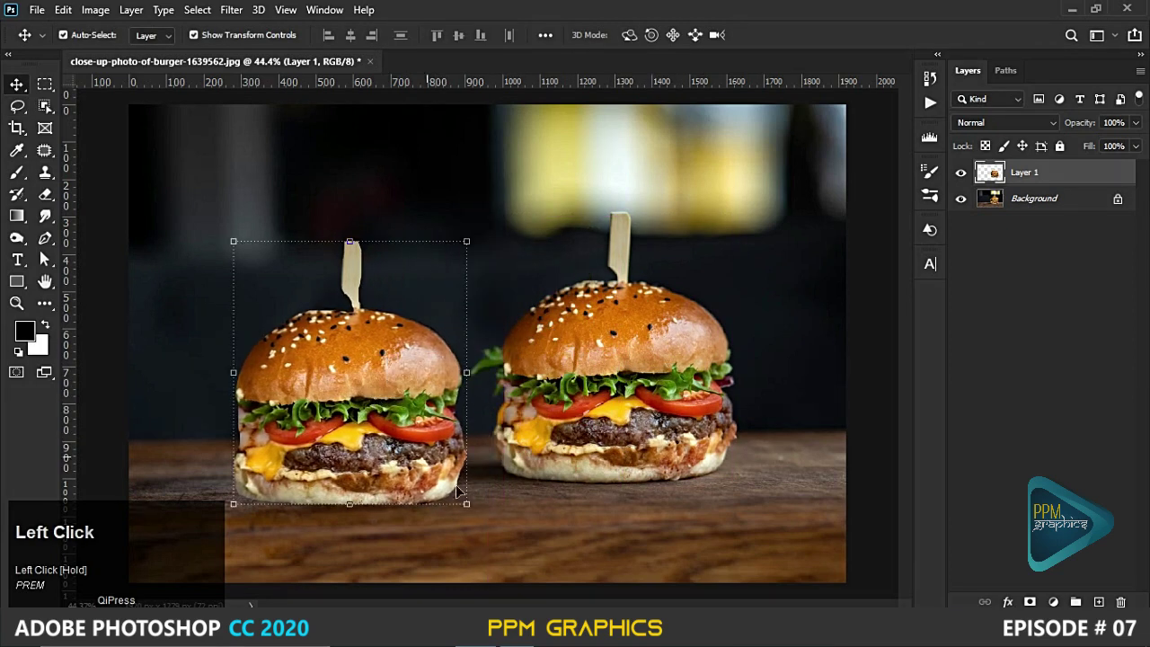
{"action": "left_click", "coordinate": [541, 504]}
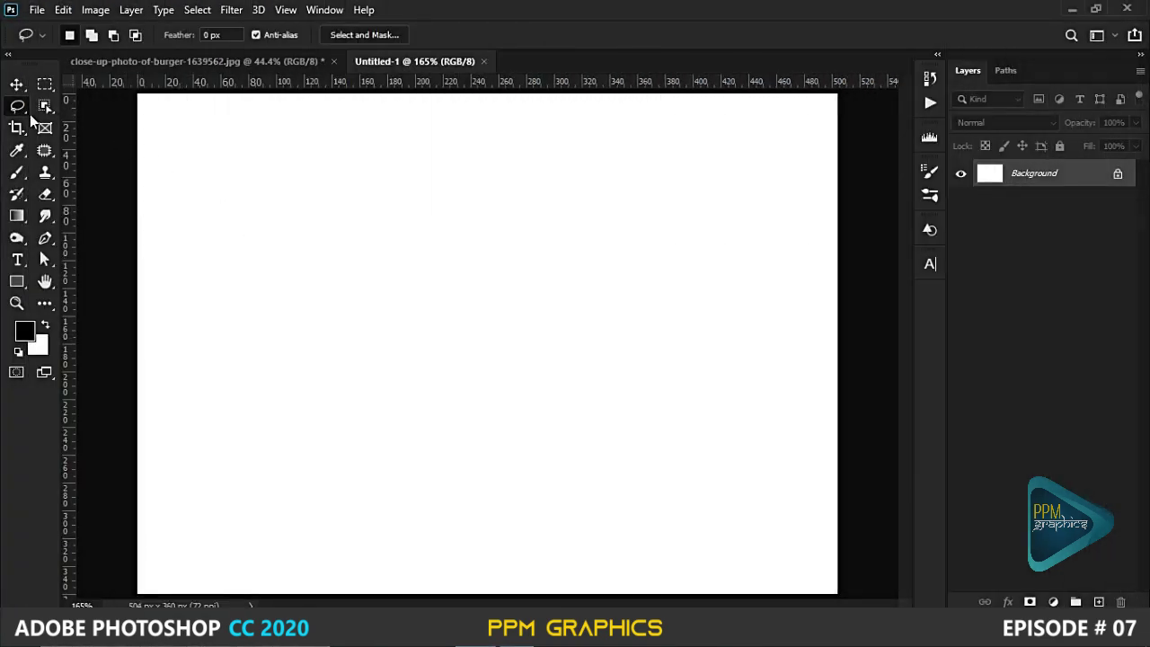
In the blank Untitled-1 document, cycle repeatedly through the Lasso, Polygonal Lasso and Magnetic Lasso tools, ending on the Lasso Tool.
{"action": "left_click_drag", "start_coordinate": [17, 106], "coordinate": [90, 148]}
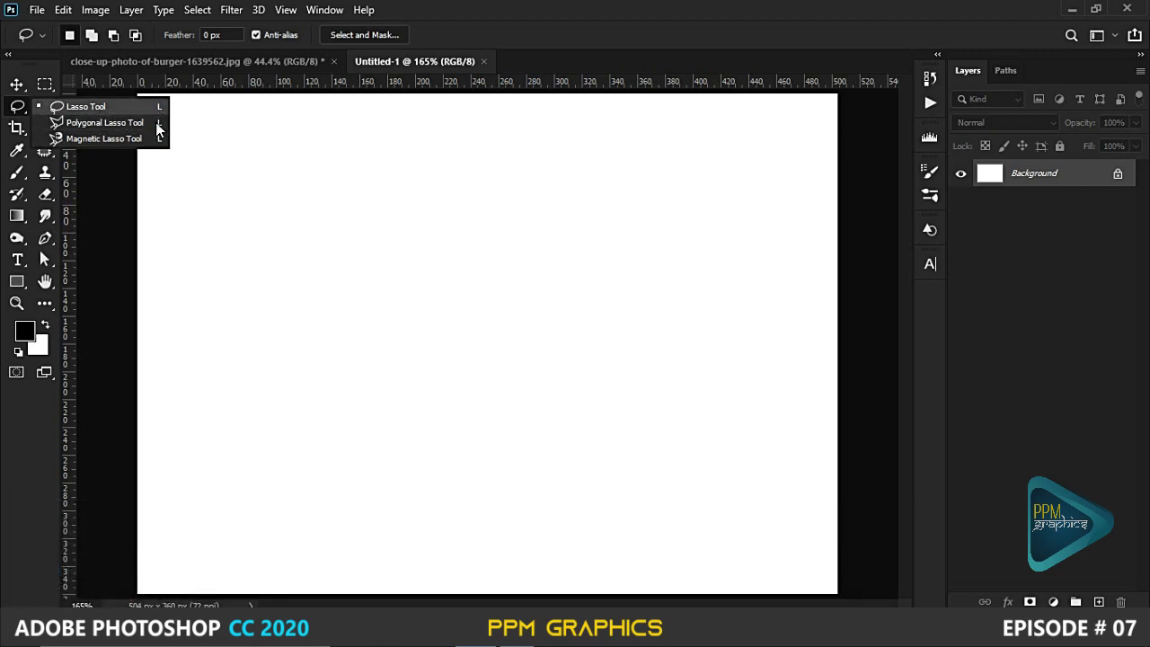
{"action": "left_click", "coordinate": [109, 107]}
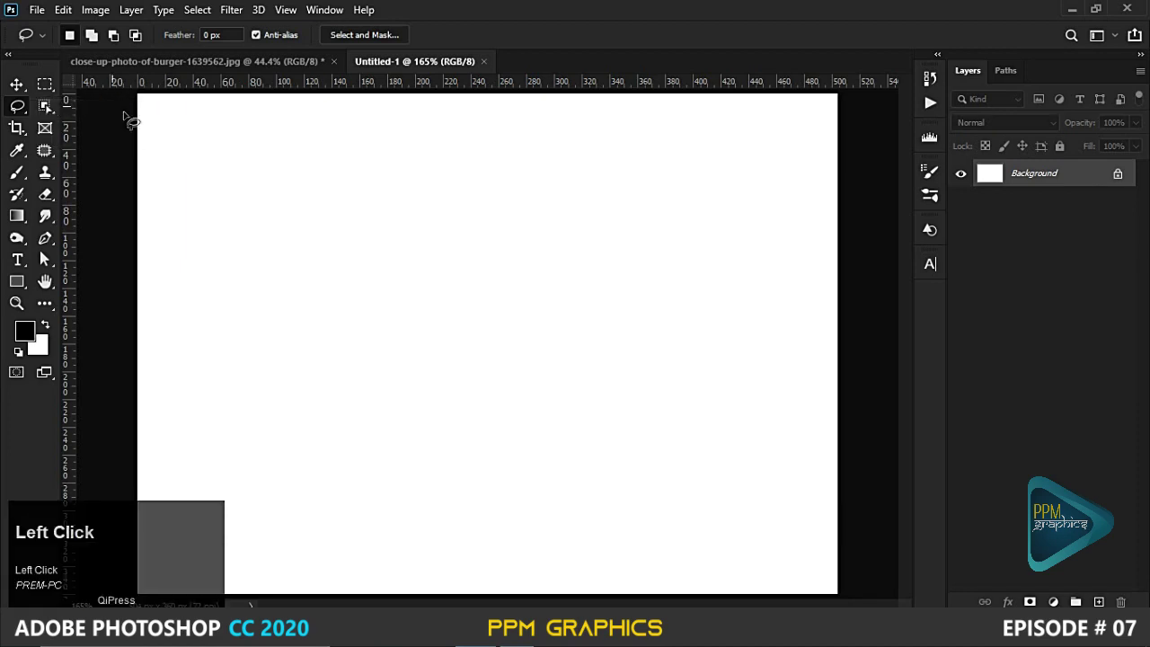
{"action": "key", "text": "shift+l"}
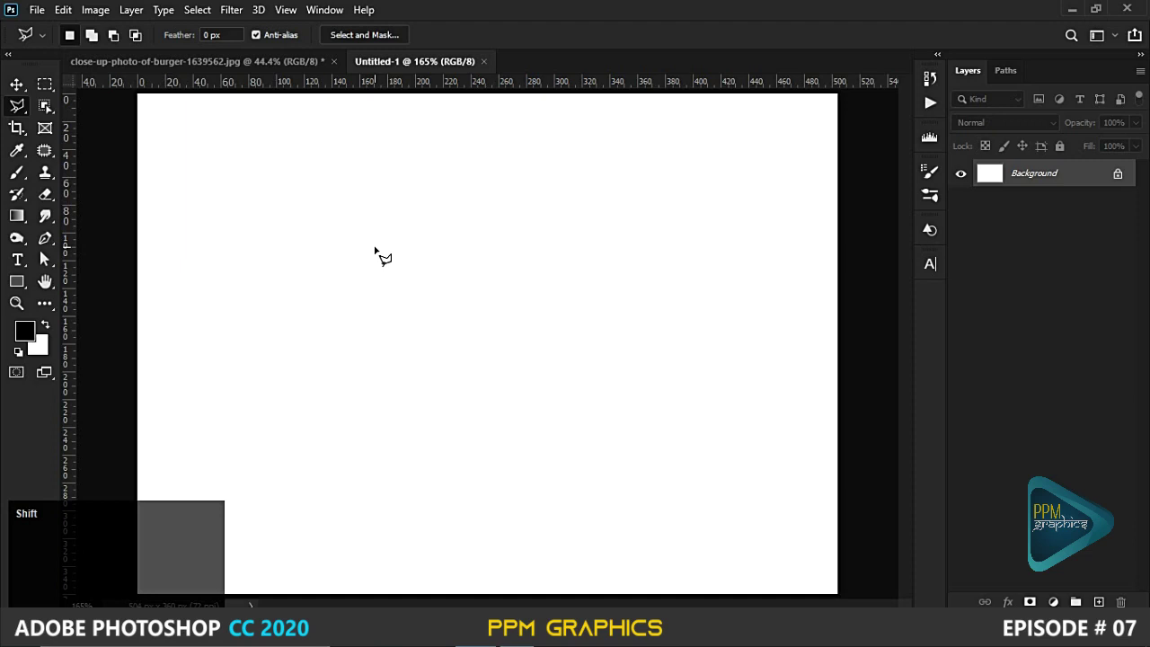
{"action": "key", "text": "shift+l"}
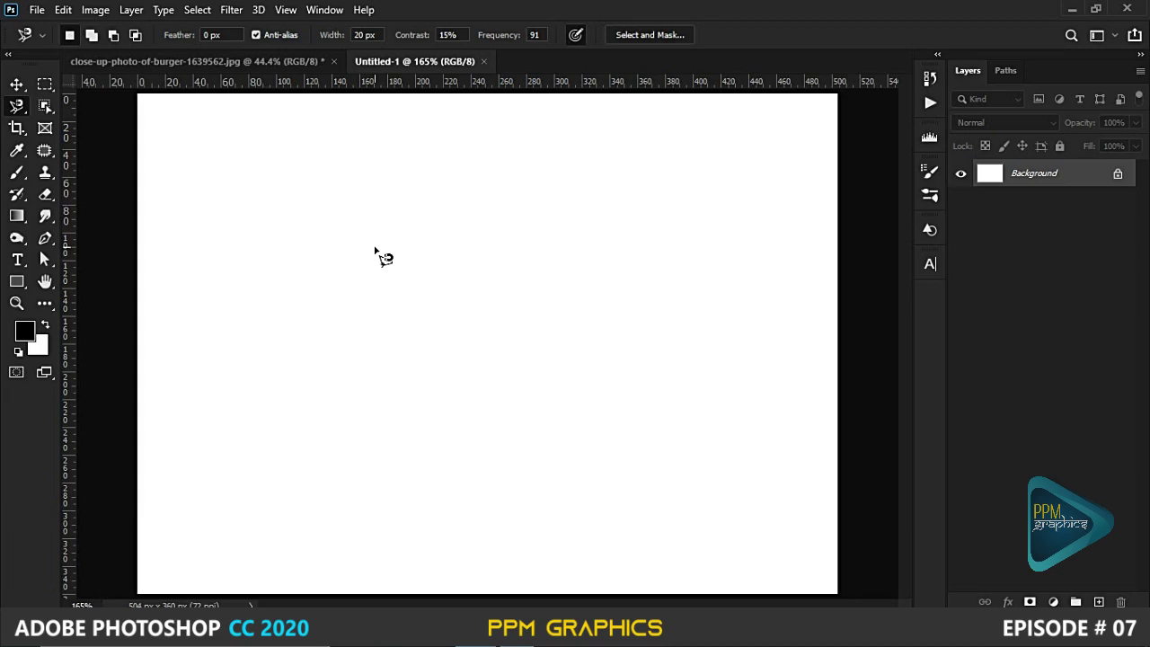
{"action": "key", "text": "shift+l"}
{"action": "key", "text": "shift+l"}
{"action": "key", "text": "shift+l"}
{"action": "key", "text": "shift+l"}
{"action": "key", "text": "shift+l"}
{"action": "key", "text": "shift+l"}
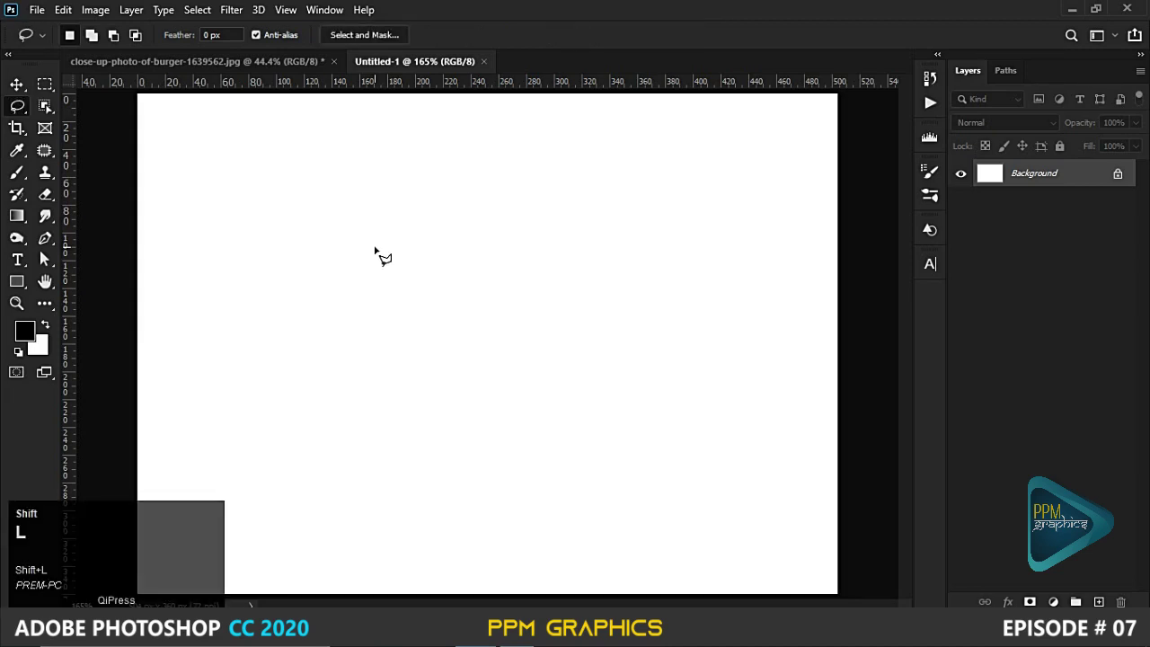
{"action": "key", "text": "shift+l"}
{"action": "key", "text": "shift+l"}
{"action": "key", "text": "shift+l"}
{"action": "key", "text": "shift+l"}
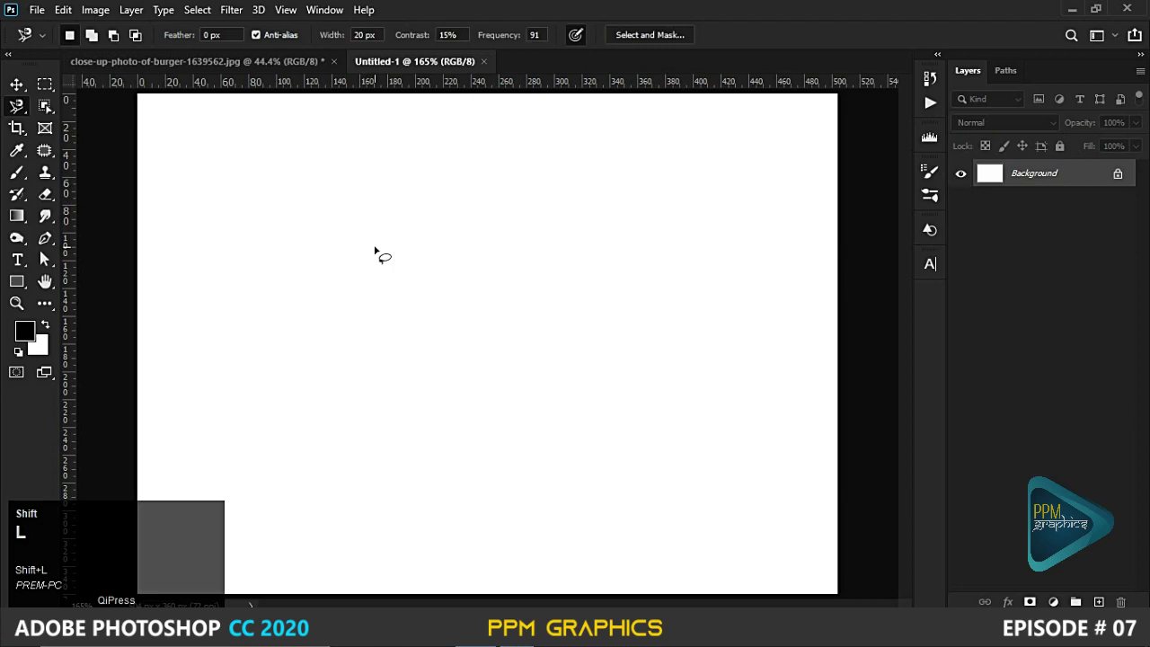
{"action": "key", "text": "shift+l"}
{"action": "key", "text": "shift+l"}
{"action": "key", "text": "shift+l"}
{"action": "key", "text": "shift+l"}
{"action": "key", "text": "shift+l"}
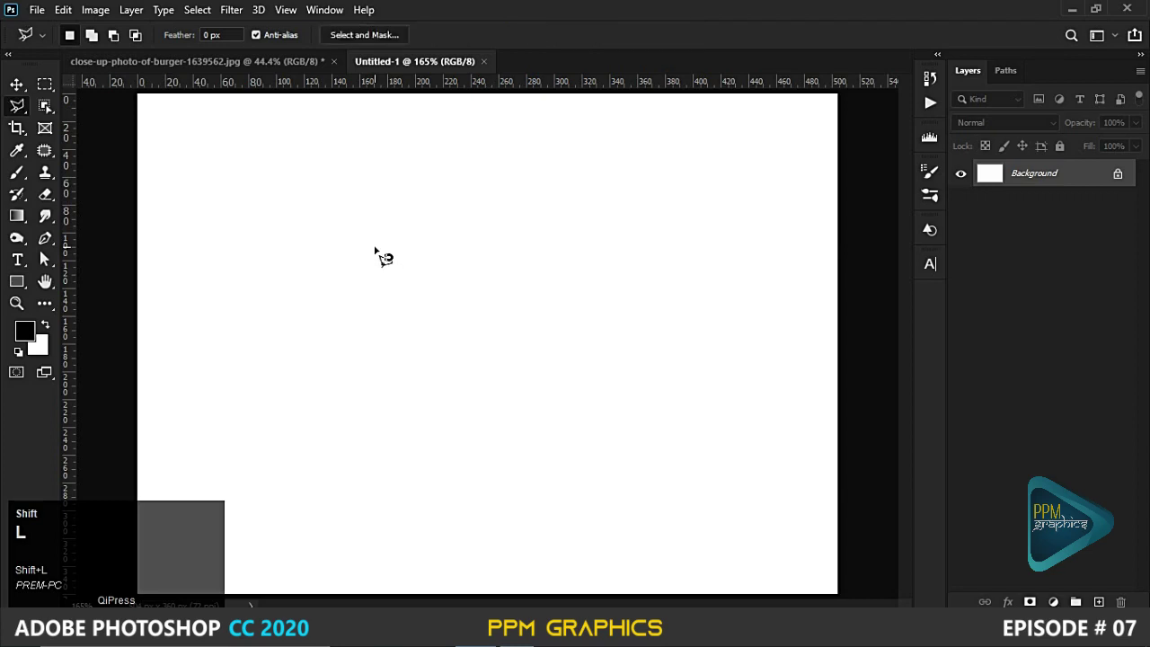
{"action": "key", "text": "shift+l"}
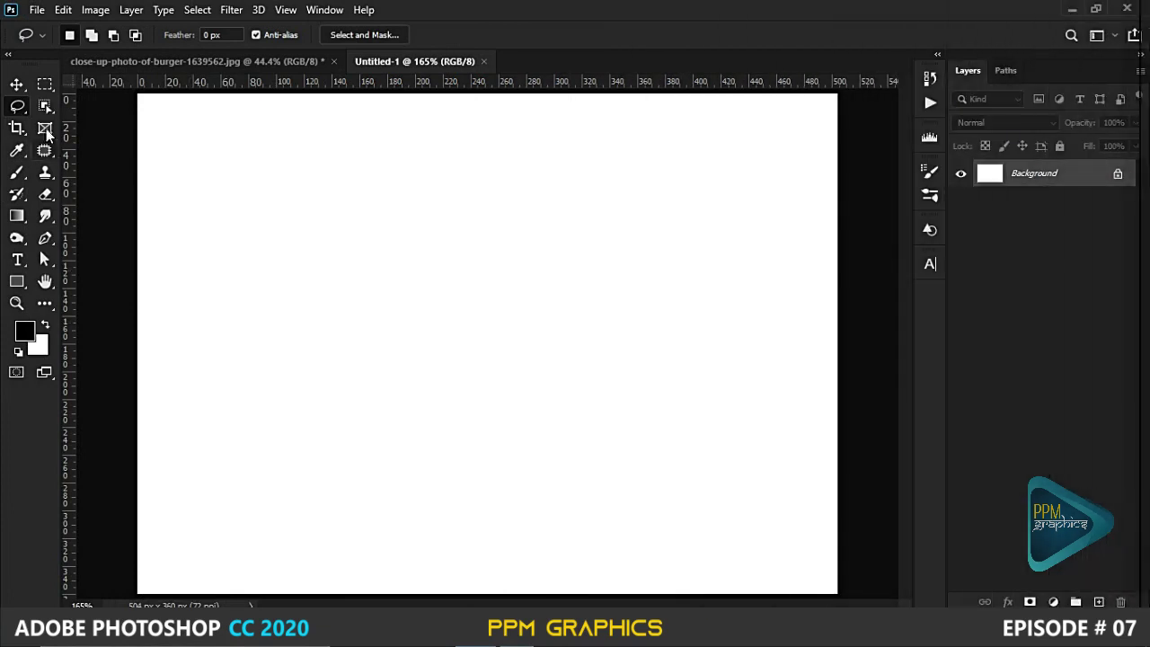
Switch from the Lasso Tool to the Polygonal Lasso Tool.
{"action": "left_click", "coordinate": [18, 106]}
{"action": "left_click", "coordinate": [18, 106]}
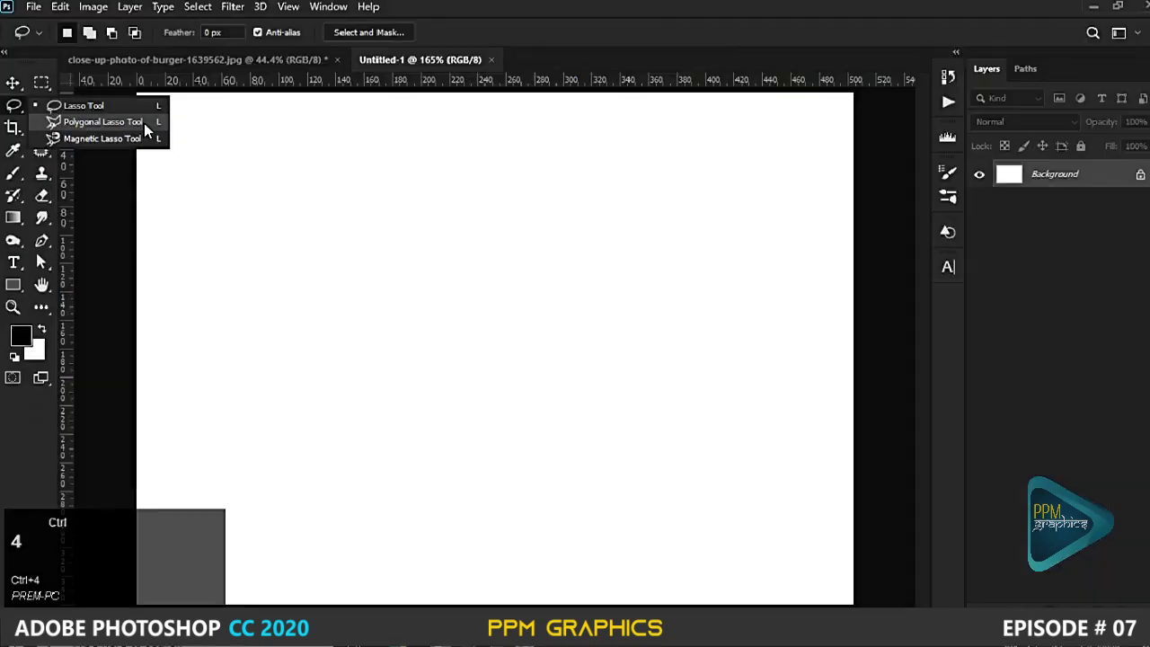
{"action": "left_click", "coordinate": [144, 126]}
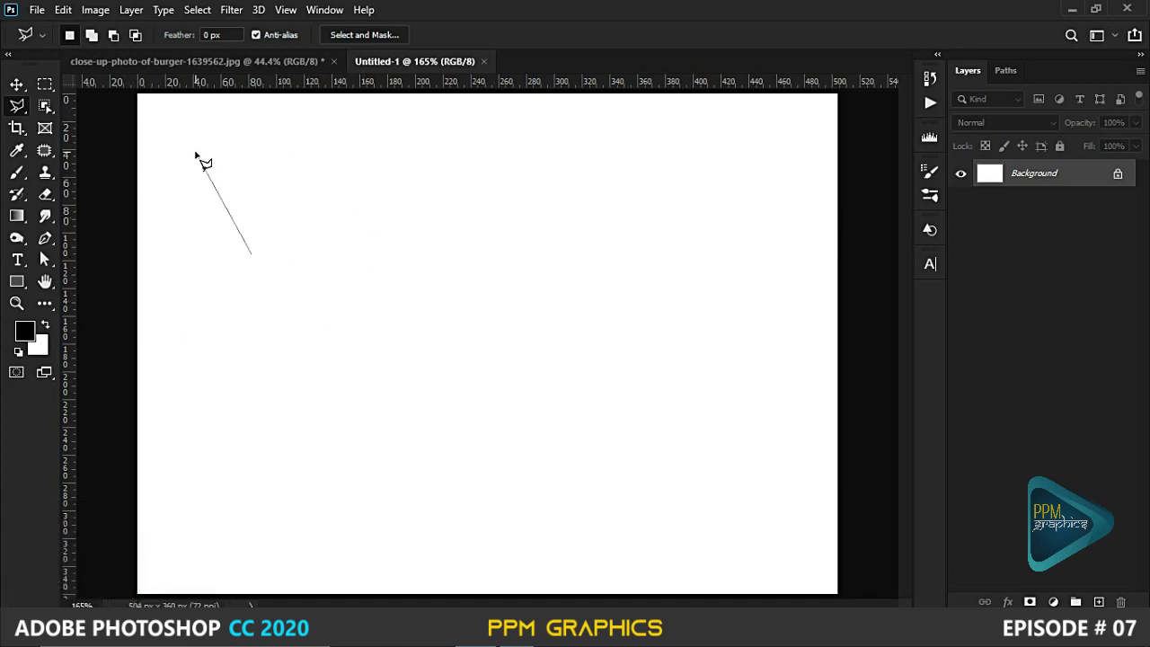
Draw a closed polygonal selection about 180 px wide with three zigzag peaks and a slanted base in the canvas's upper-left area.
{"action": "left_click", "coordinate": [341, 185]}
{"action": "left_click", "coordinate": [358, 249]}
{"action": "left_click", "coordinate": [420, 187]}
{"action": "left_click", "coordinate": [440, 262]}
{"action": "left_click", "coordinate": [500, 214]}
{"action": "left_click", "coordinate": [454, 322]}
{"action": "left_click", "coordinate": [302, 270]}
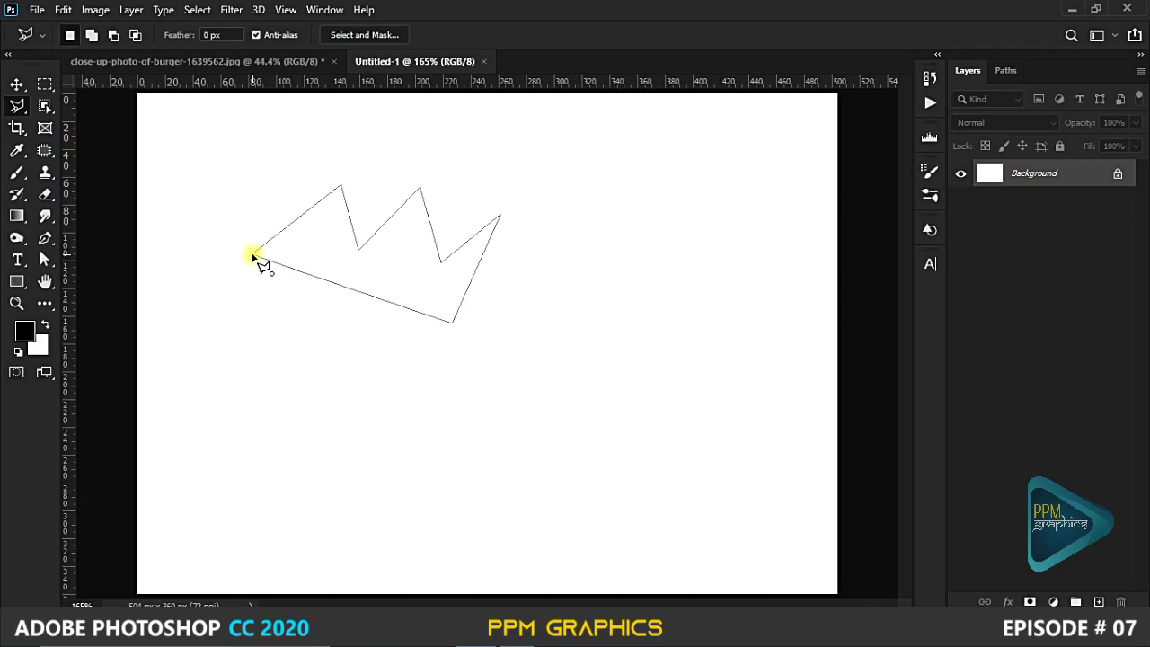
{"action": "left_click", "coordinate": [254, 256]}
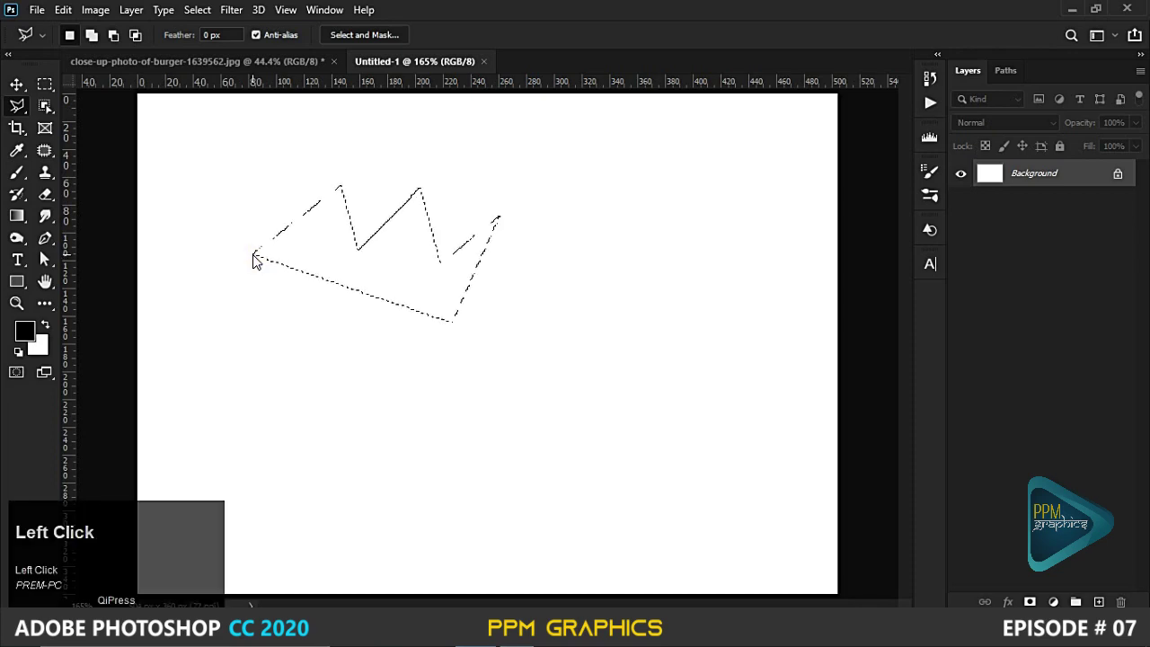
Replace the selection with a closed two-peaked polygonal selection about 95 px wide with a nearly horizontal base.
{"action": "left_click", "coordinate": [256, 314]}
{"action": "left_click", "coordinate": [288, 216]}
{"action": "left_click", "coordinate": [312, 271]}
{"action": "left_click", "coordinate": [385, 234]}
{"action": "left_click", "coordinate": [373, 318]}
{"action": "left_click", "coordinate": [256, 316]}
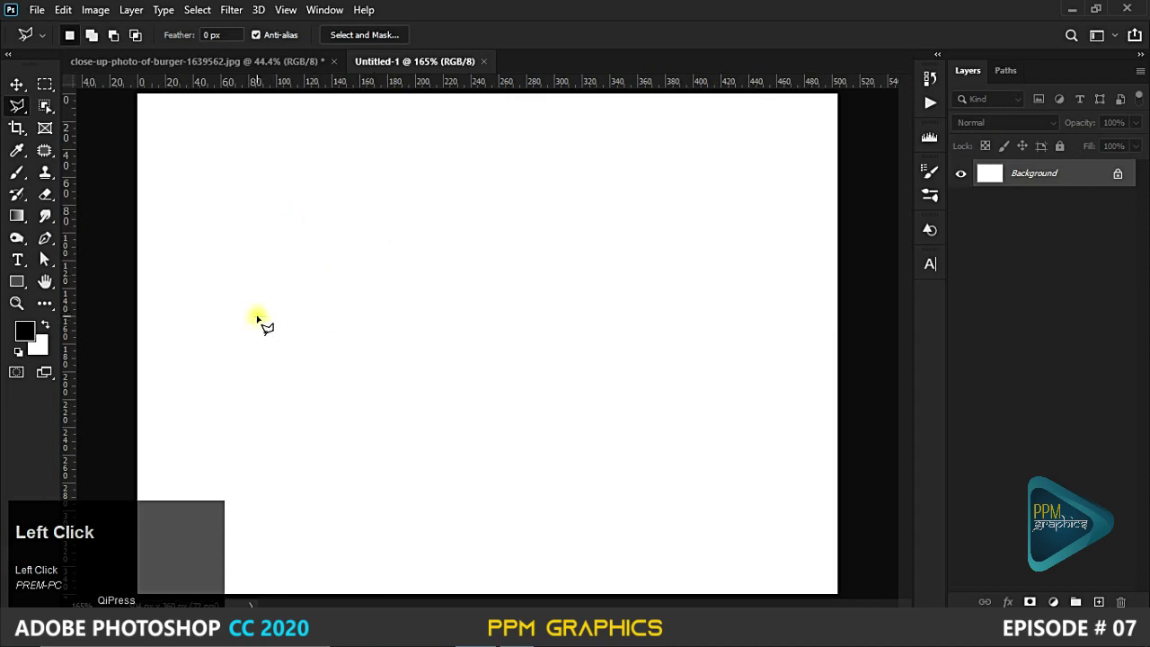
Start a new polygonal lasso outline about 215 px wide, with zigzag peaks along its upper edge and irregular angles below.
{"action": "left_click", "coordinate": [267, 366]}
{"action": "left_click", "coordinate": [288, 258]}
{"action": "left_click", "coordinate": [300, 317]}
{"action": "left_click", "coordinate": [341, 243]}
{"action": "left_click", "coordinate": [353, 303]}
{"action": "left_click", "coordinate": [418, 218]}
{"action": "left_click", "coordinate": [420, 290]}
{"action": "left_click", "coordinate": [482, 211]}
{"action": "left_click", "coordinate": [486, 284]}
{"action": "left_click", "coordinate": [566, 306]}
{"action": "left_click", "coordinate": [438, 378]}
{"action": "left_click", "coordinate": [499, 438]}
{"action": "left_click", "coordinate": [554, 443]}
{"action": "left_click", "coordinate": [470, 487]}
{"action": "left_click", "coordinate": [402, 391]}
{"action": "left_click", "coordinate": [420, 329]}
{"action": "left_click", "coordinate": [332, 363]}
{"action": "left_click", "coordinate": [337, 458]}
{"action": "left_click", "coordinate": [414, 473]}
{"action": "left_click", "coordinate": [391, 510]}
{"action": "left_click", "coordinate": [315, 514]}
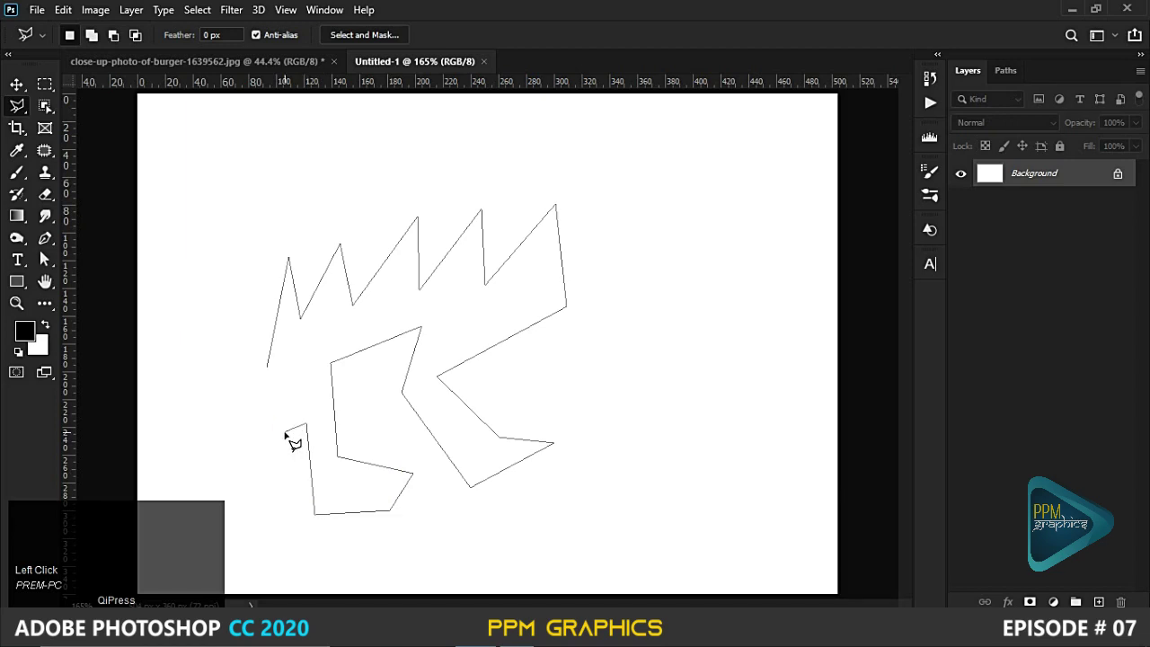
Remove the most recently placed corner points of the open polygonal outline one after another.
{"action": "key", "text": "BackSpace"}
{"action": "key", "text": "BackSpace"}
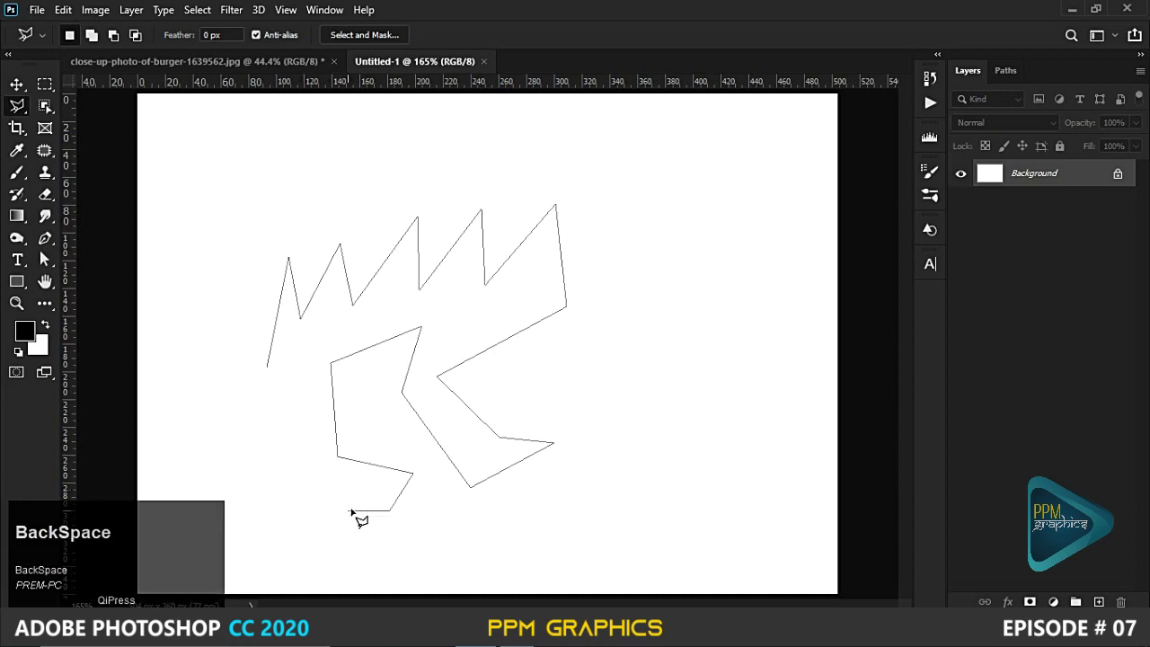
{"action": "key", "text": "Delete"}
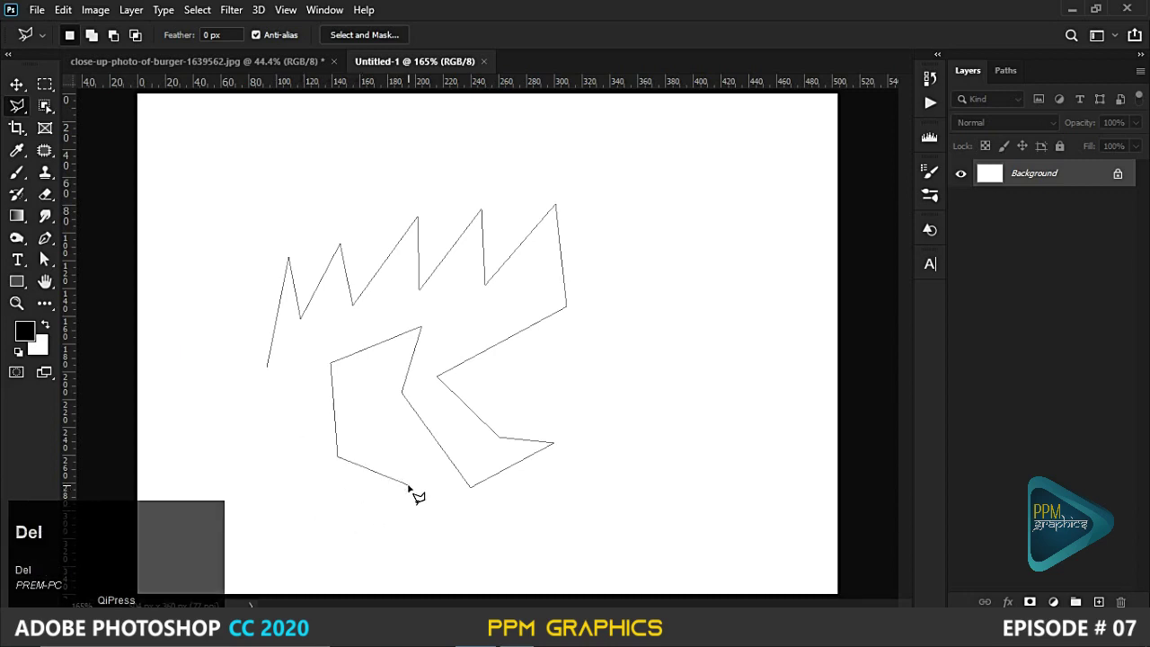
{"action": "key", "text": "Delete"}
{"action": "key", "text": "BackSpace"}
{"action": "key", "text": "BackSpace"}
{"action": "key", "text": "BackSpace"}
{"action": "key", "text": "BackSpace"}
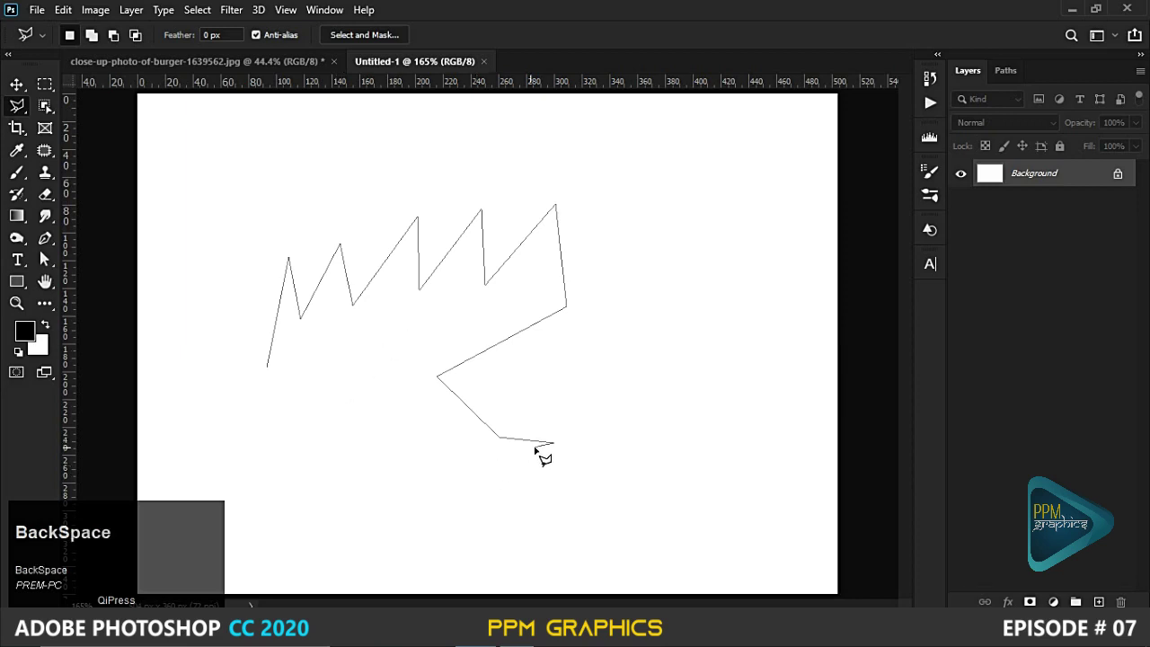
{"action": "key", "text": "BackSpace"}
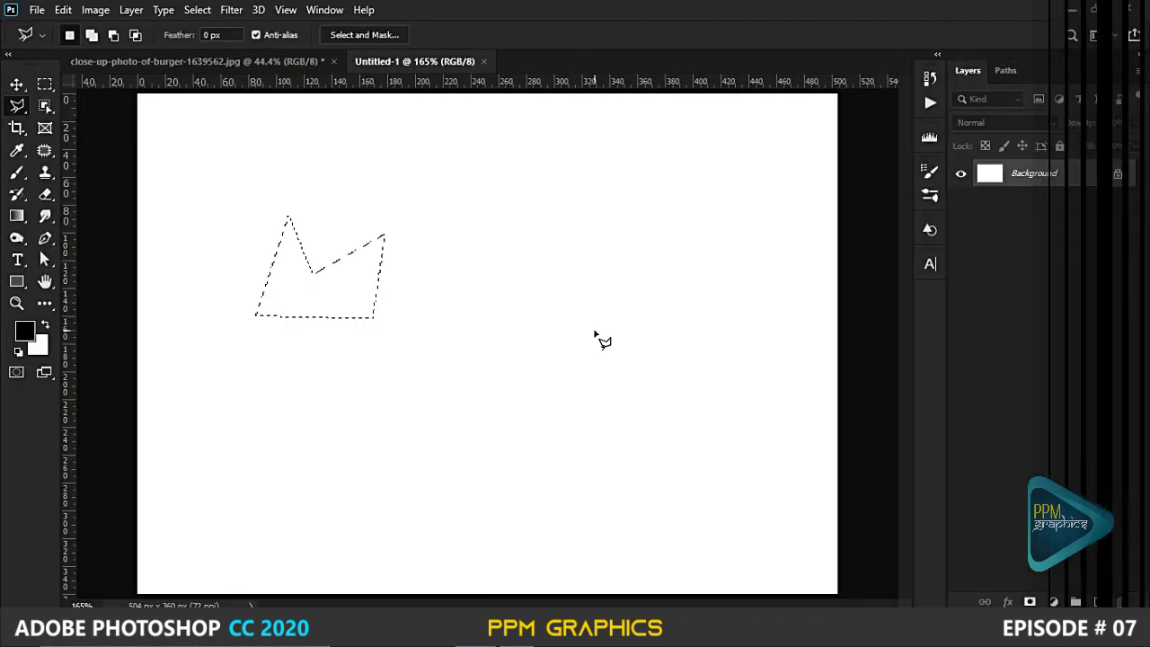
Draw a closed polygonal selection about 295 px wide with three zigzag peaks, jagged lower edges and one long slanted side.
{"action": "left_click", "coordinate": [238, 225]}
{"action": "left_click", "coordinate": [295, 183]}
{"action": "left_click", "coordinate": [319, 262]}
{"action": "left_click", "coordinate": [434, 167]}
{"action": "left_click", "coordinate": [460, 274]}
{"action": "left_click", "coordinate": [624, 212]}
{"action": "left_click", "coordinate": [646, 412]}
{"action": "left_click", "coordinate": [593, 436]}
{"action": "left_click", "coordinate": [629, 478]}
{"action": "left_click", "coordinate": [587, 503]}
{"action": "left_click", "coordinate": [542, 405]}
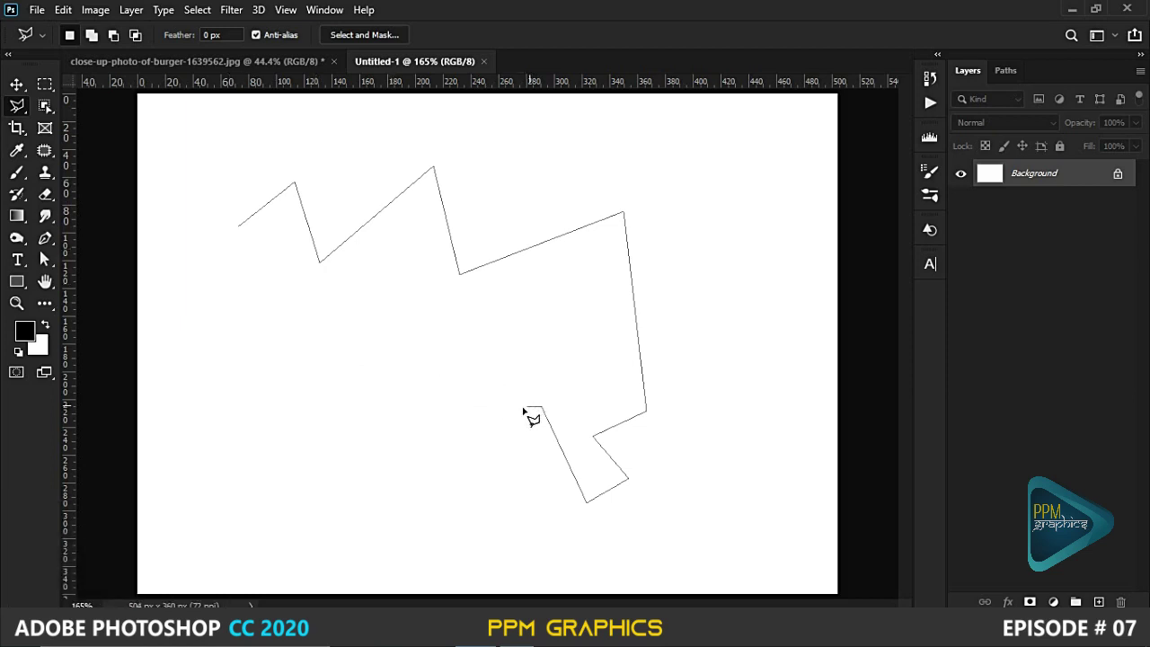
{"action": "left_click", "coordinate": [476, 495]}
{"action": "key", "text": "Return"}
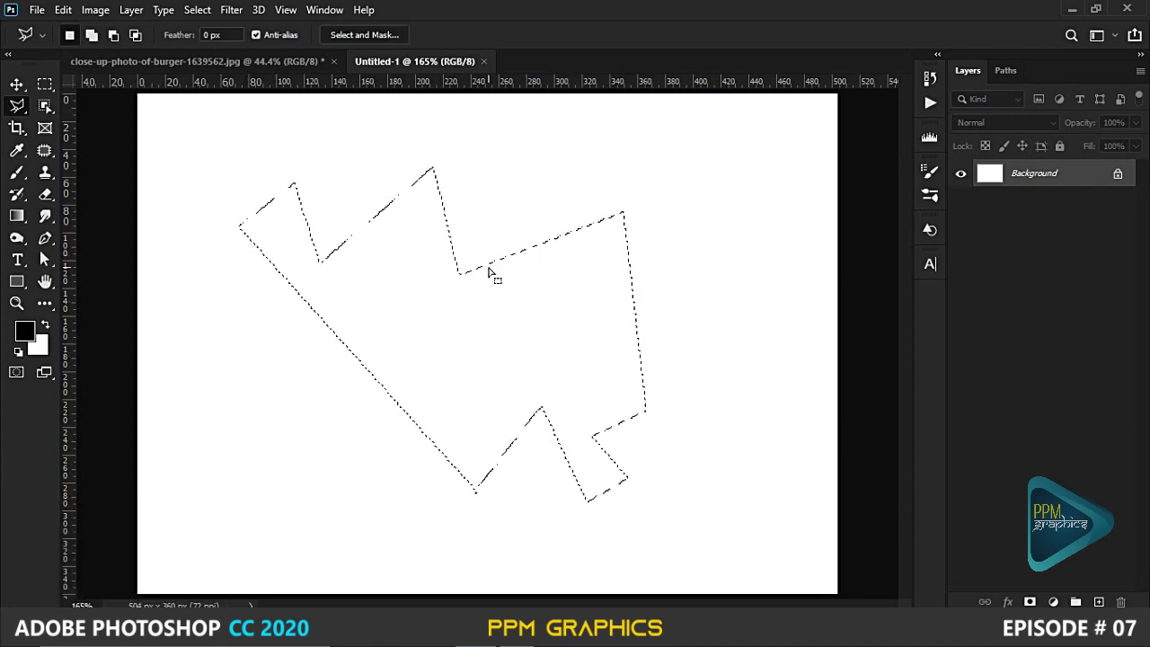
Replace the selection with a closed three-peaked polygonal selection about 265 px wide, notched at its lower end with a slanted base.
{"action": "key", "text": "ctrl+d"}
{"action": "left_click", "coordinate": [338, 336]}
{"action": "left_click", "coordinate": [367, 236]}
{"action": "left_click", "coordinate": [401, 310]}
{"action": "left_click", "coordinate": [502, 193]}
{"action": "left_click", "coordinate": [531, 316]}
{"action": "left_click", "coordinate": [672, 197]}
{"action": "left_click", "coordinate": [682, 368]}
{"action": "left_click", "coordinate": [593, 409]}
{"action": "left_click", "coordinate": [658, 469]}
{"action": "left_click", "coordinate": [705, 436]}
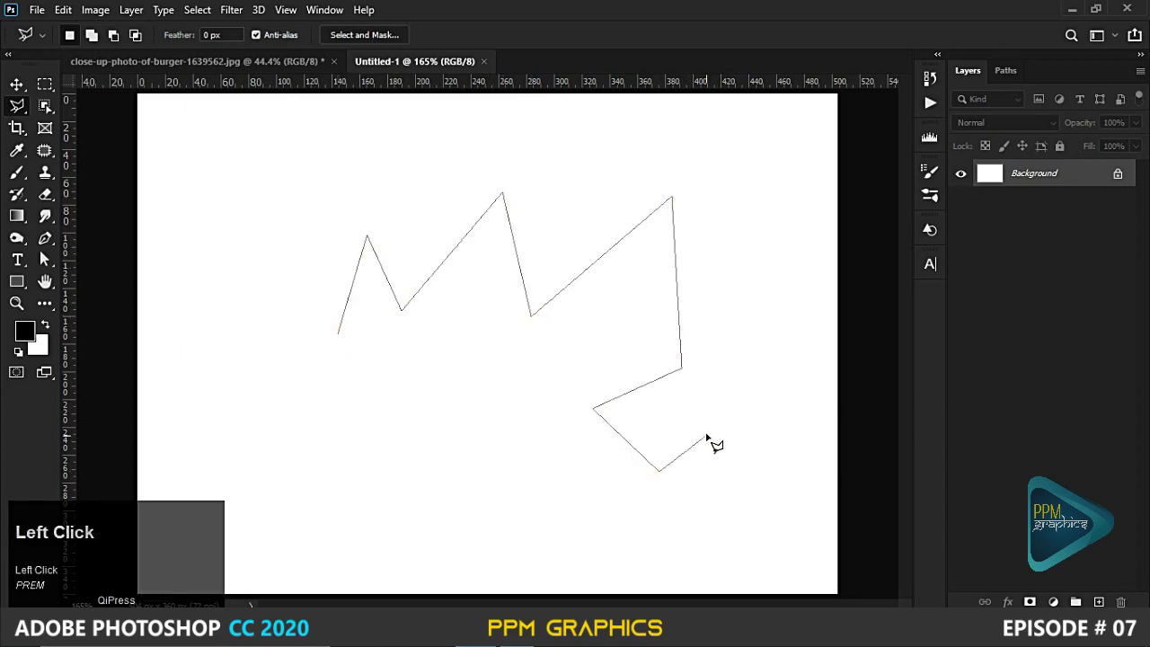
{"action": "left_click", "coordinate": [610, 524]}
{"action": "left_click", "coordinate": [569, 515]}
{"action": "double_click", "coordinate": [570, 493]}
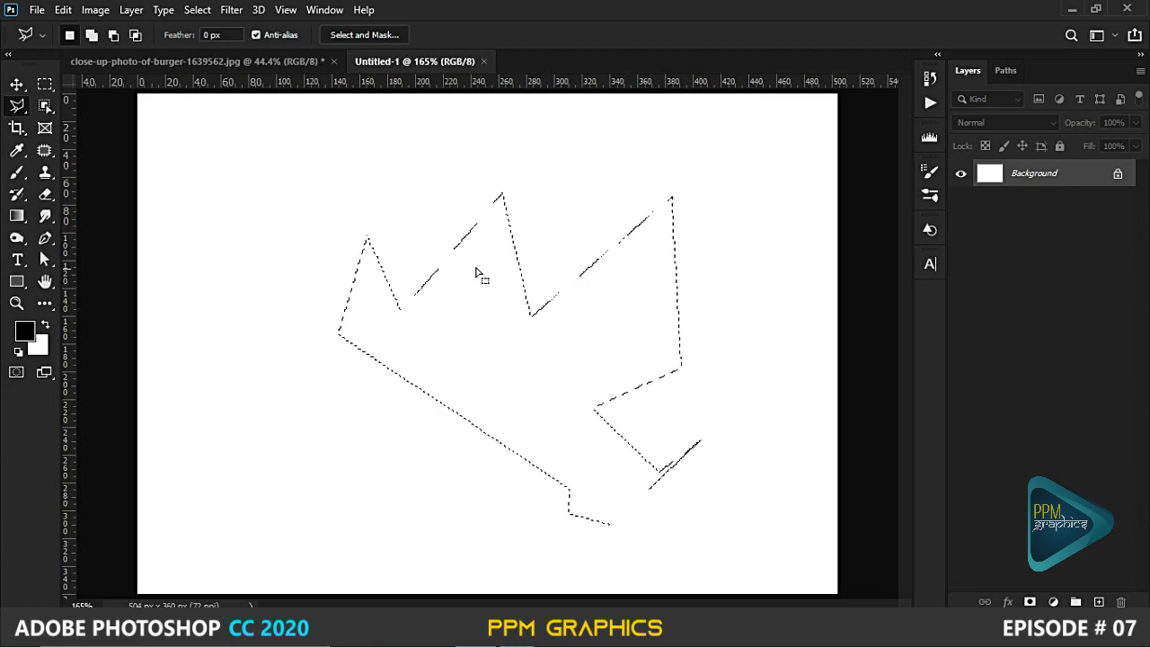
Deselect, start an irregular zigzag polygonal outline across the canvas and abandon it, along with a second short outline.
{"action": "key", "text": "ctrl+d"}
{"action": "left_click", "coordinate": [328, 280]}
{"action": "left_click", "coordinate": [429, 206]}
{"action": "left_click", "coordinate": [466, 314]}
{"action": "left_click", "coordinate": [418, 389]}
{"action": "left_click", "coordinate": [511, 439]}
{"action": "left_click", "coordinate": [593, 292]}
{"action": "left_click", "coordinate": [670, 253]}
{"action": "left_click", "coordinate": [671, 363]}
{"action": "left_click", "coordinate": [622, 406]}
{"action": "left_click", "coordinate": [661, 448]}
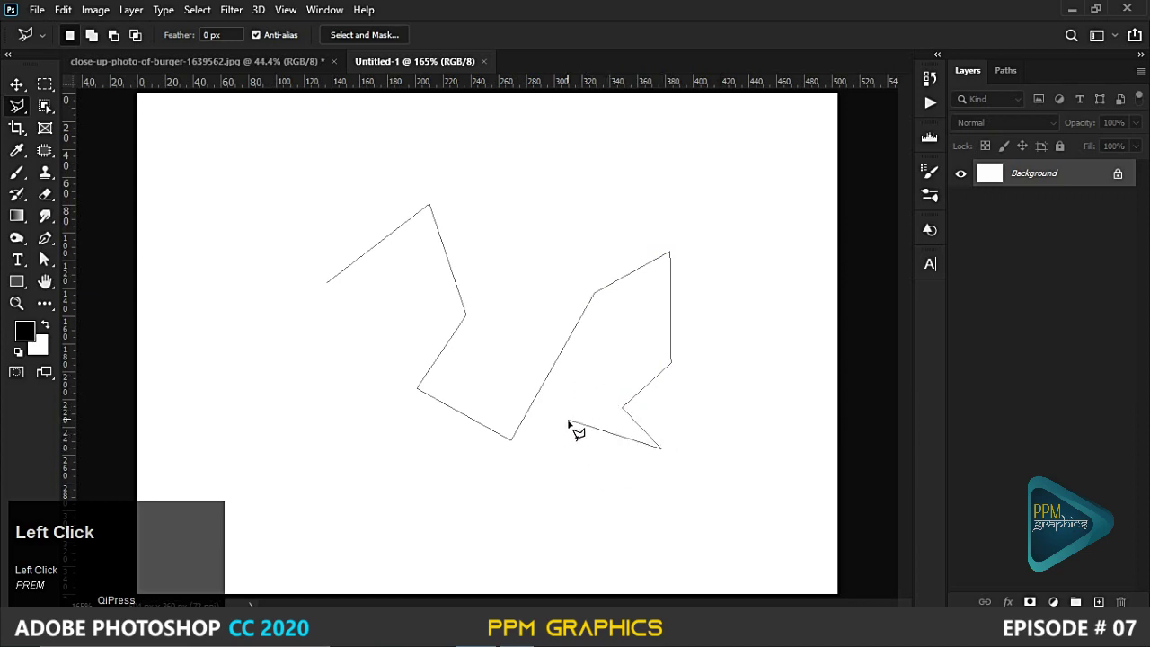
{"action": "key", "text": "Escape"}
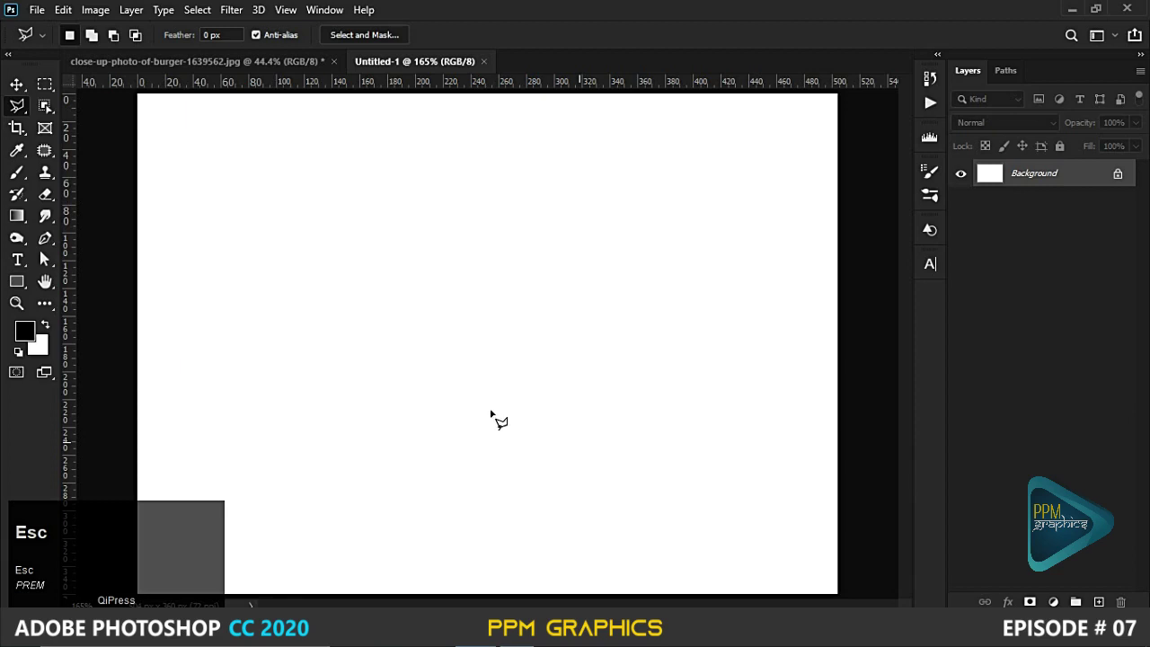
{"action": "left_click", "coordinate": [333, 329]}
{"action": "left_click", "coordinate": [455, 398]}
{"action": "key", "text": "Escape"}
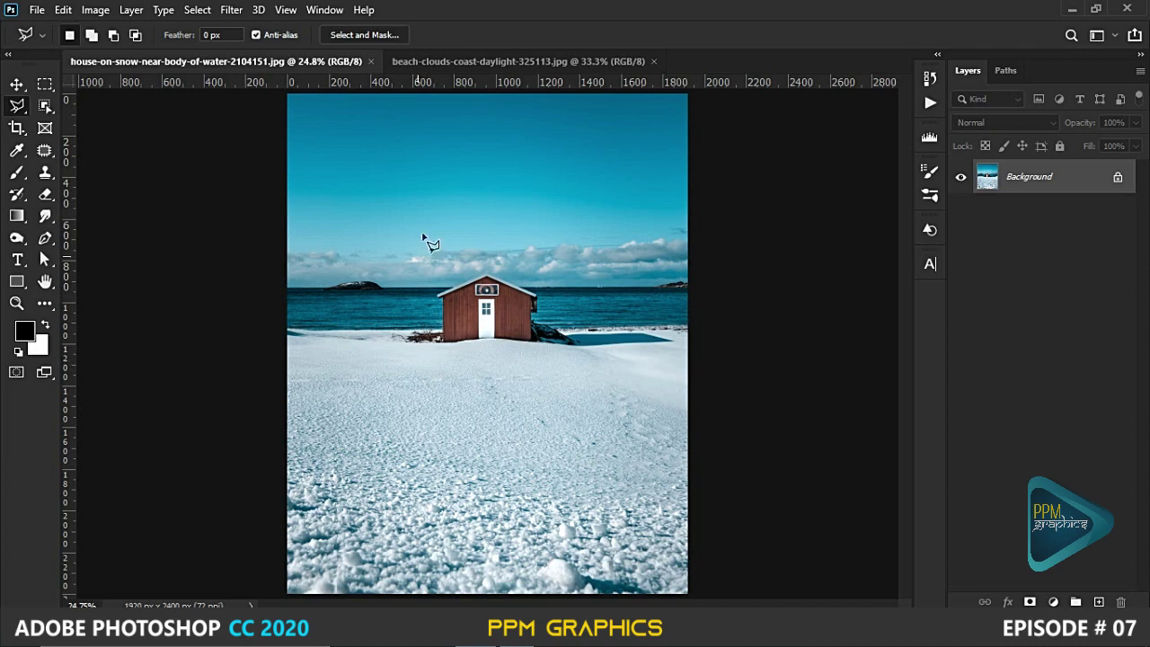
Crop the house photo to 1200 px high, cutting off the snowy foreground below the house, and unlock the Background layer.
{"action": "left_click", "coordinate": [16, 129]}
{"action": "left_click_drag", "start_coordinate": [482, 593], "coordinate": [485, 467]}
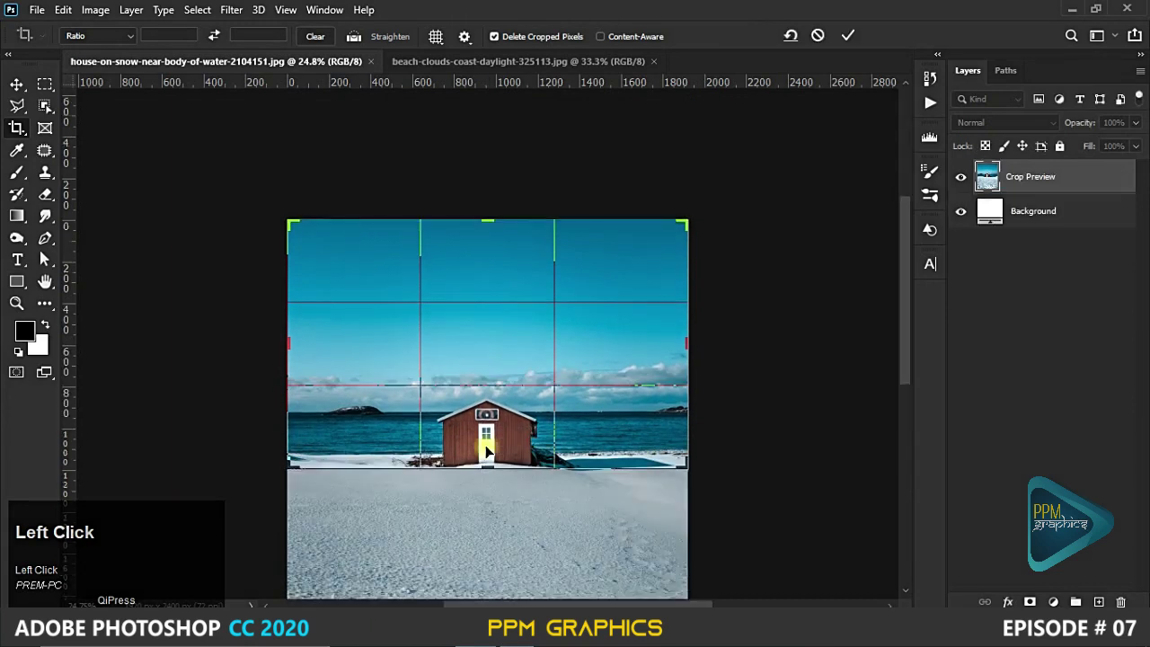
{"action": "double_click", "coordinate": [487, 447]}
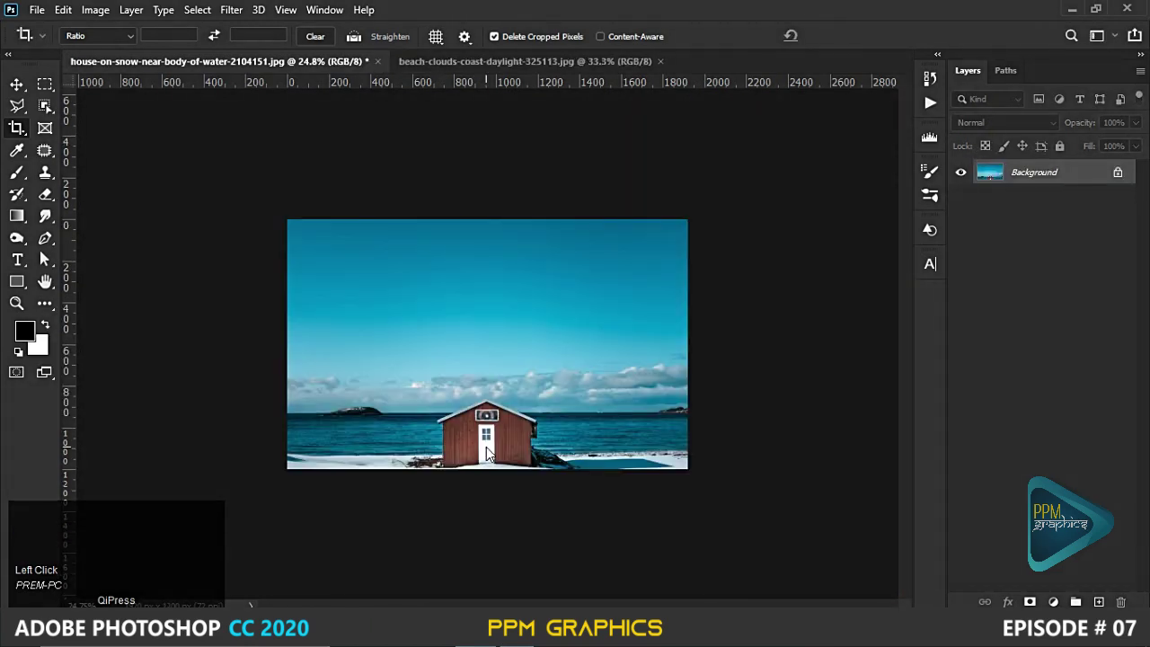
{"action": "left_click", "coordinate": [1118, 173]}
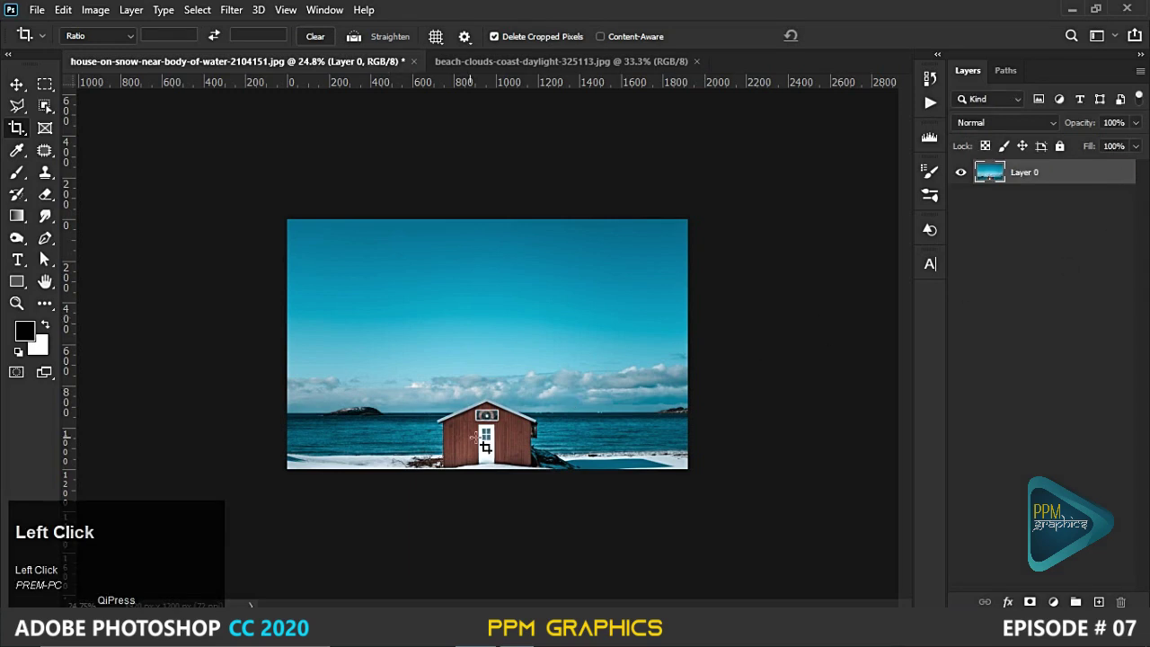
Select everything around the red house with a polygonal outline following its walls and roof, and delete the selected surroundings.
{"action": "key", "text": "l"}
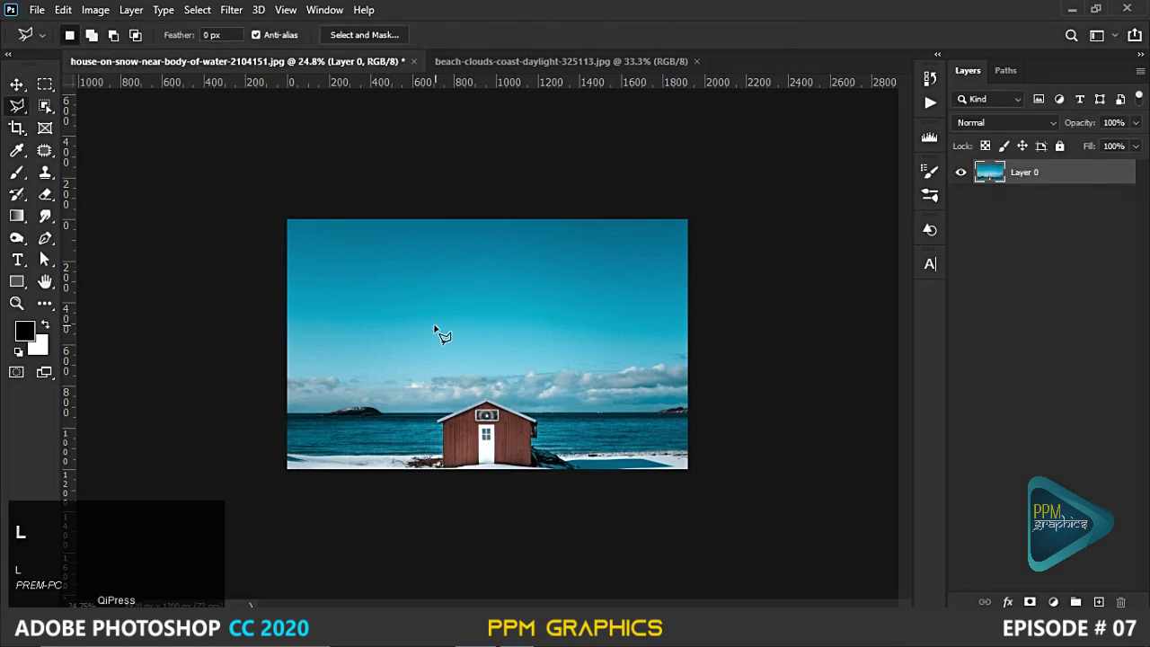
{"action": "left_click", "coordinate": [497, 58]}
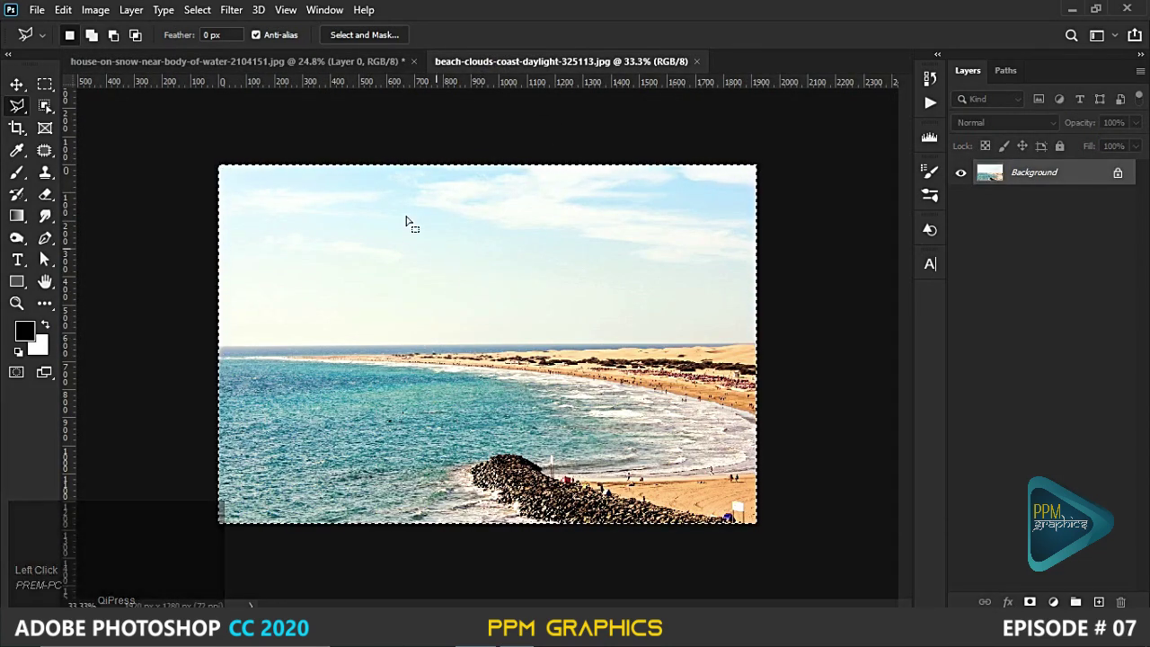
{"action": "left_click", "coordinate": [310, 61]}
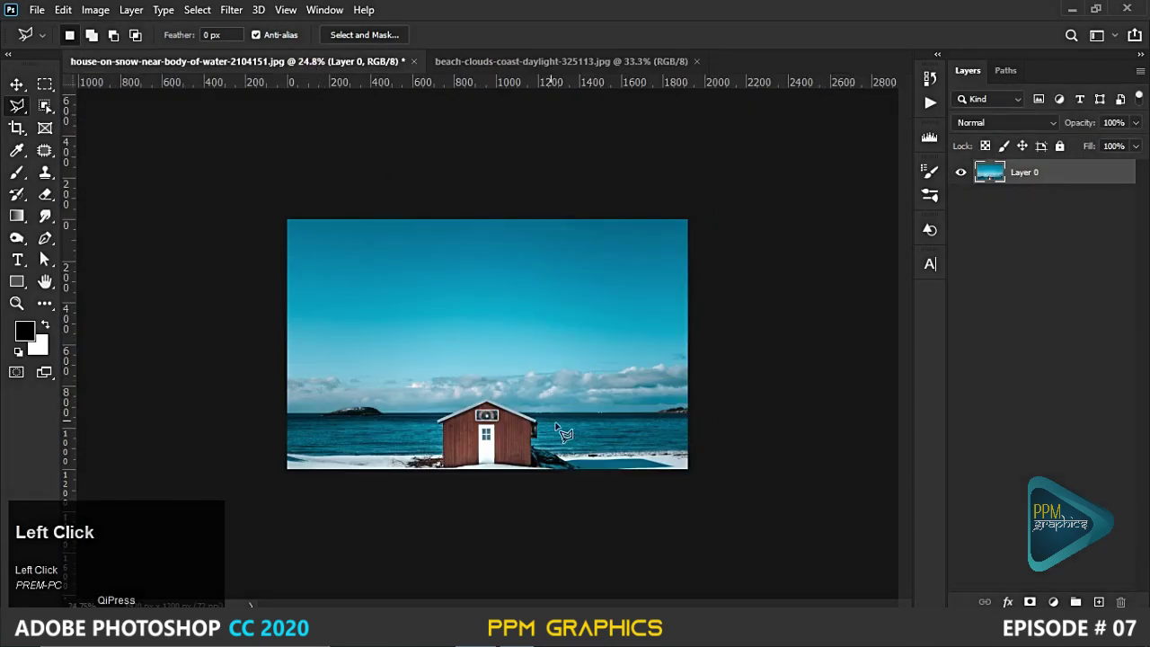
{"action": "left_click", "coordinate": [717, 474]}
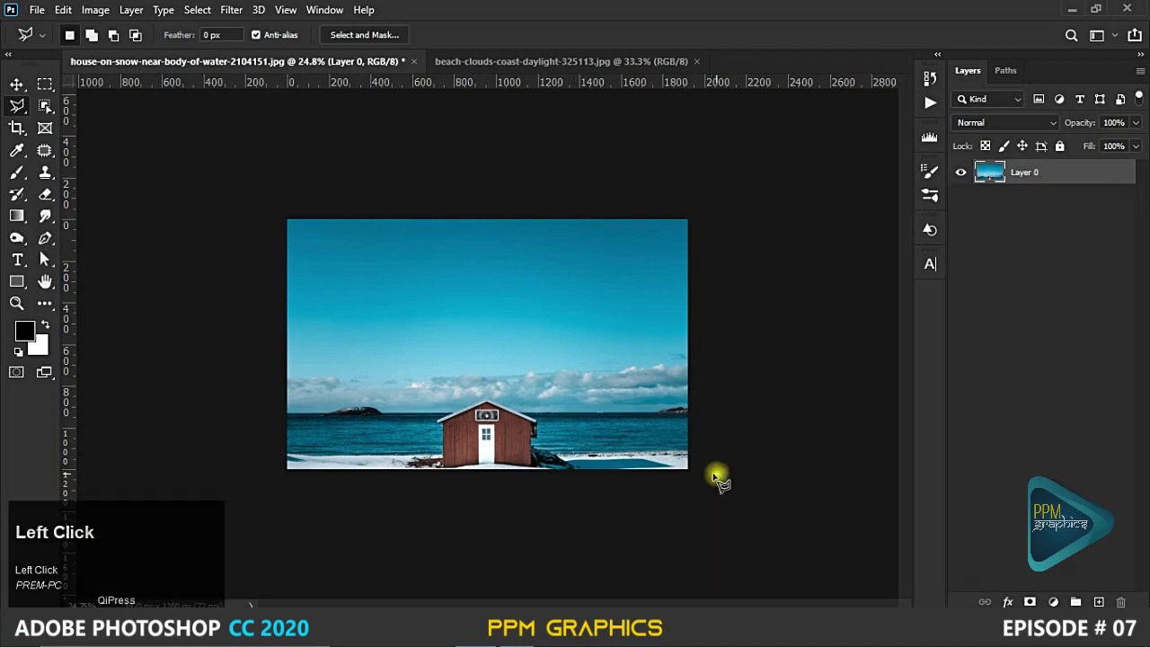
{"action": "left_click", "coordinate": [534, 474]}
{"action": "left_click", "coordinate": [534, 418]}
{"action": "left_click", "coordinate": [486, 402]}
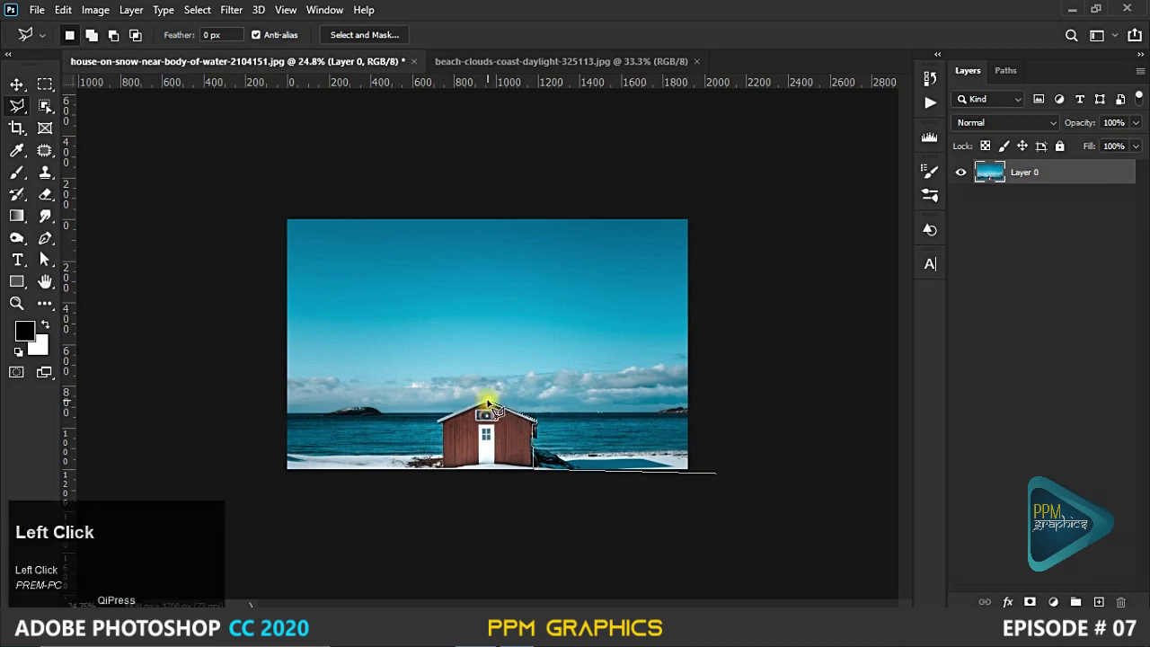
{"action": "left_click", "coordinate": [436, 421]}
{"action": "left_click", "coordinate": [444, 428]}
{"action": "left_click", "coordinate": [445, 470]}
{"action": "left_click", "coordinate": [429, 509]}
{"action": "left_click", "coordinate": [254, 505]}
{"action": "left_click", "coordinate": [235, 325]}
{"action": "left_click", "coordinate": [250, 206]}
{"action": "left_click", "coordinate": [371, 174]}
{"action": "left_click", "coordinate": [687, 184]}
{"action": "left_click", "coordinate": [783, 254]}
{"action": "left_click", "coordinate": [751, 405]}
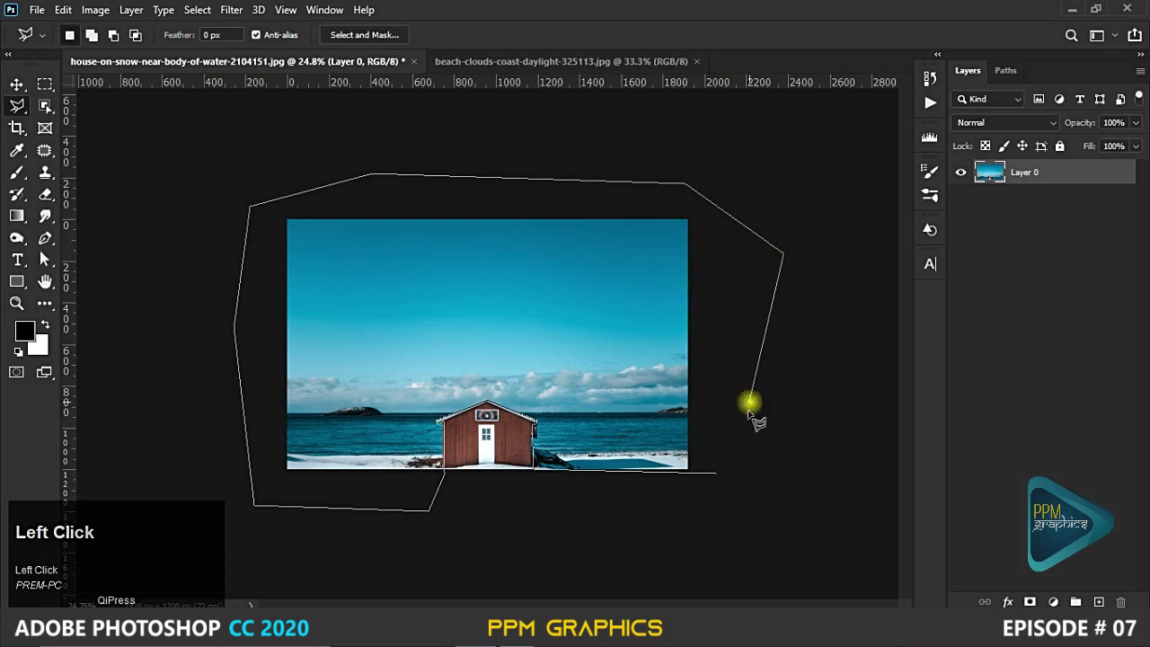
{"action": "left_click", "coordinate": [742, 446]}
{"action": "left_click", "coordinate": [723, 476]}
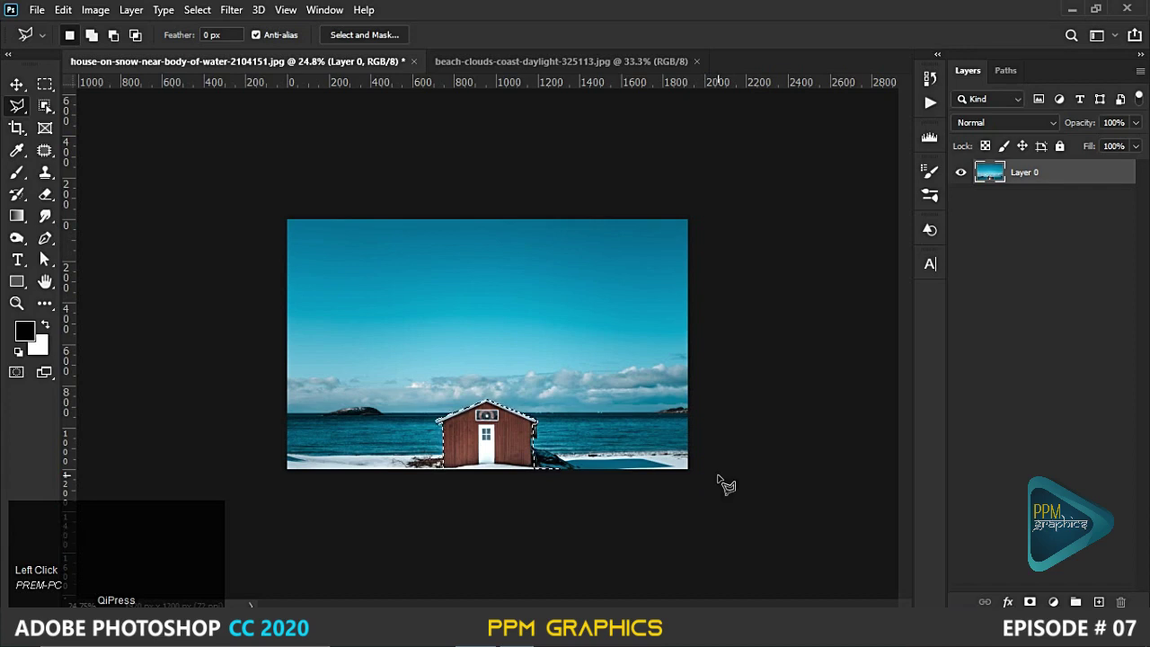
{"action": "key", "text": "Delete"}
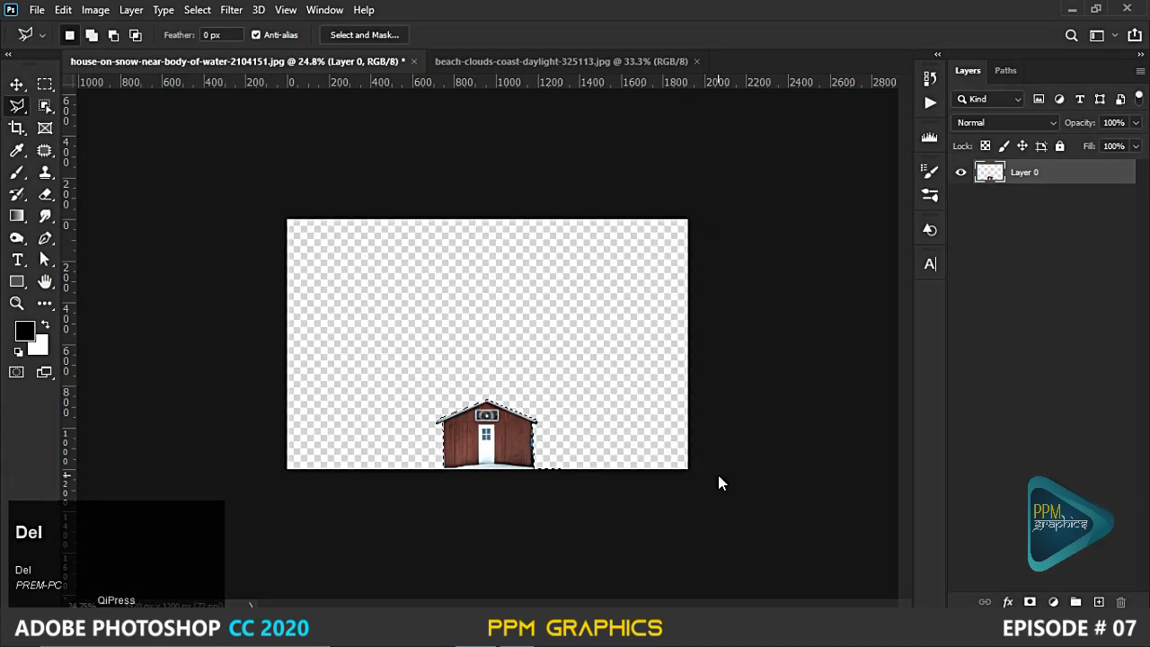
Copy the entire beach photo into the house document and place its layer beneath the house layer.
{"action": "left_click", "coordinate": [509, 61]}
{"action": "key", "text": "ctrl+a"}
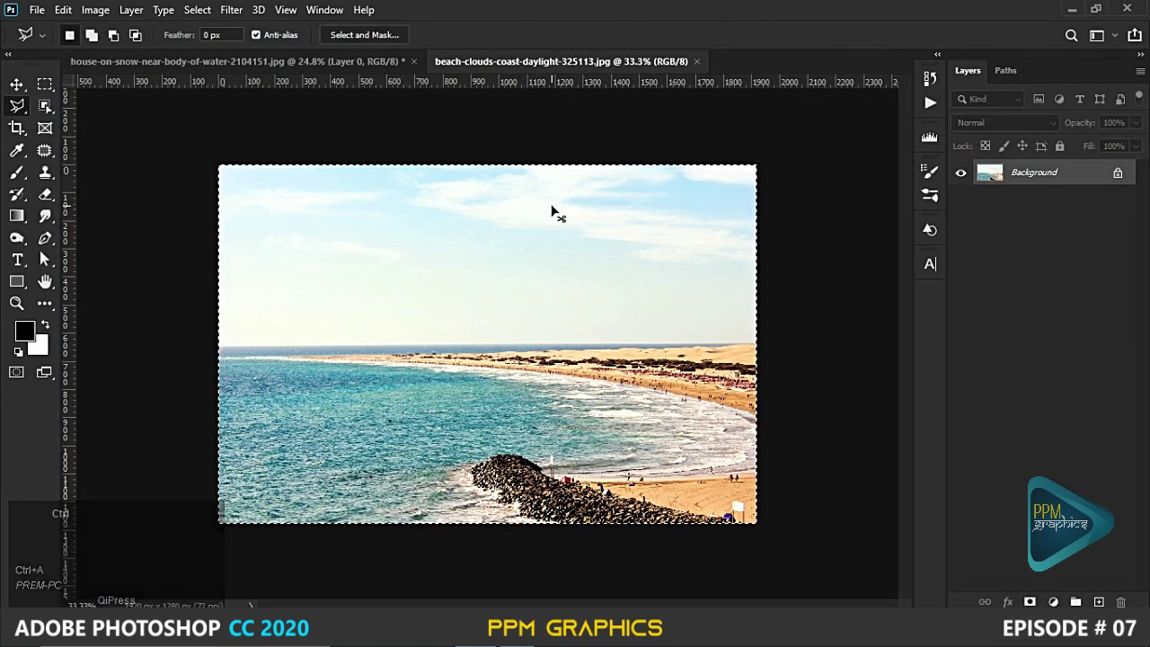
{"action": "key", "text": "ctrl+c"}
{"action": "left_click", "coordinate": [395, 61]}
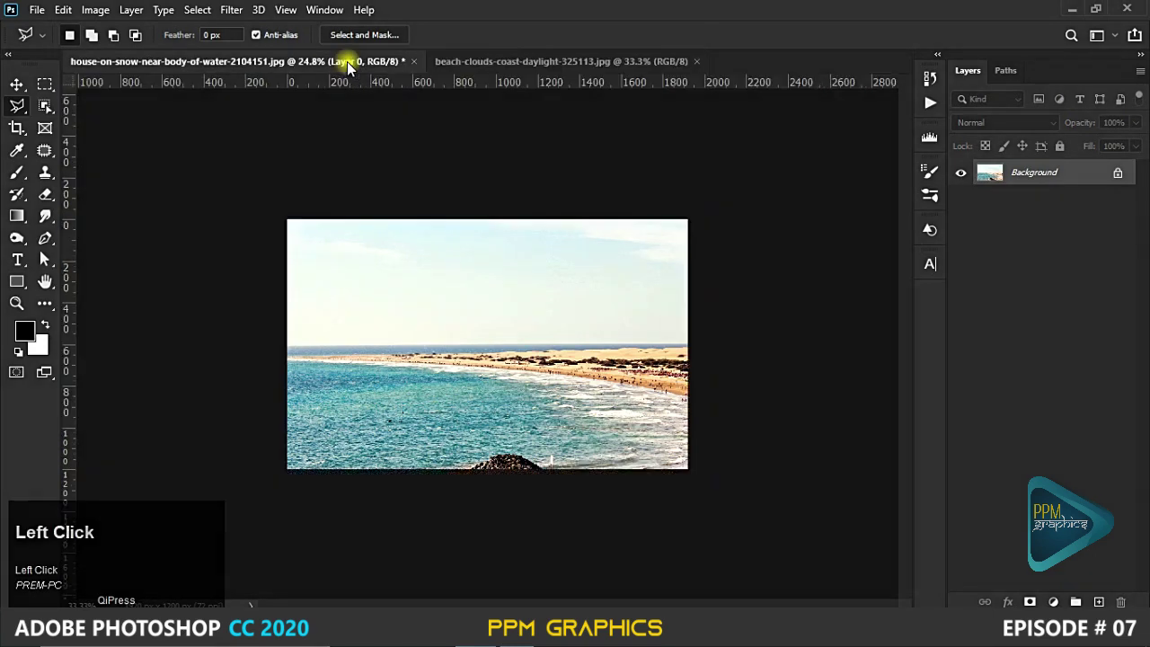
{"action": "key", "text": "ctrl+v"}
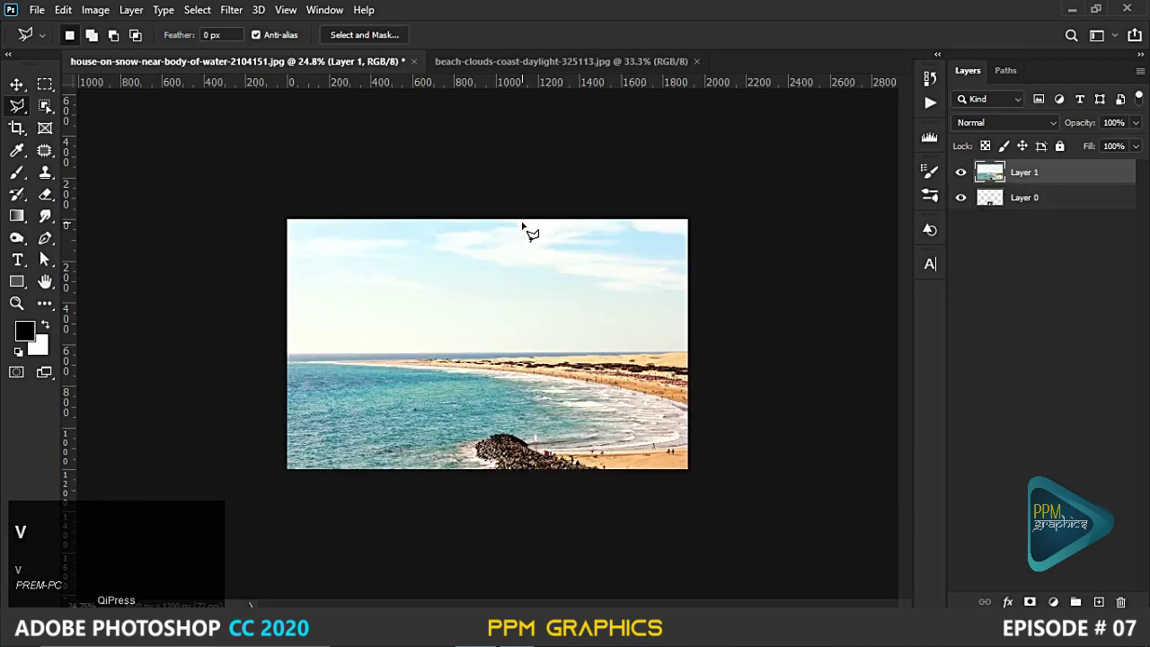
{"action": "key", "text": "v"}
{"action": "left_click_drag", "start_coordinate": [1036, 176], "coordinate": [1036, 241]}
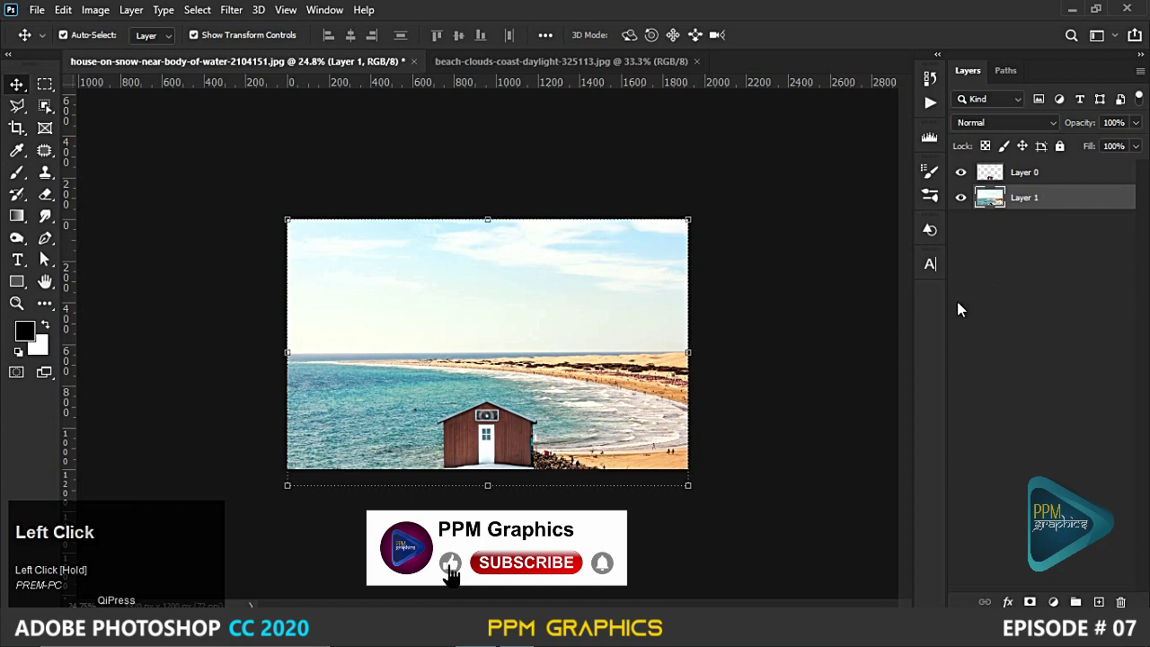
{"action": "scroll", "coordinate": [466, 362], "scroll_direction": "up", "scroll_amount": 2}
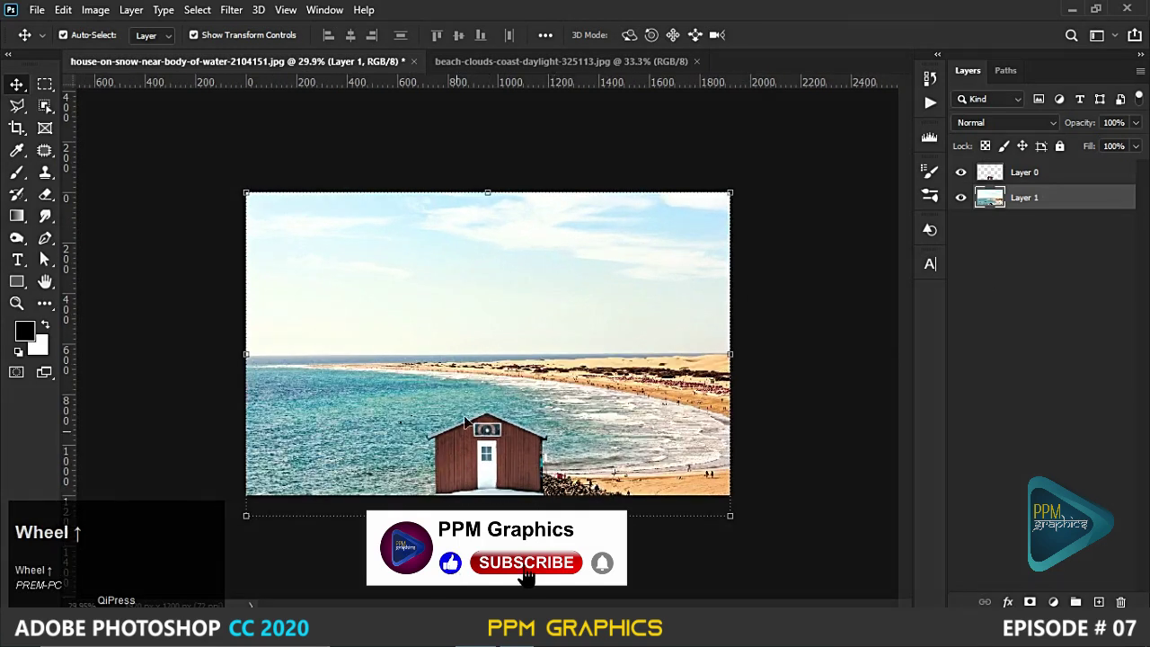
{"action": "key", "text": "BackSpace"}
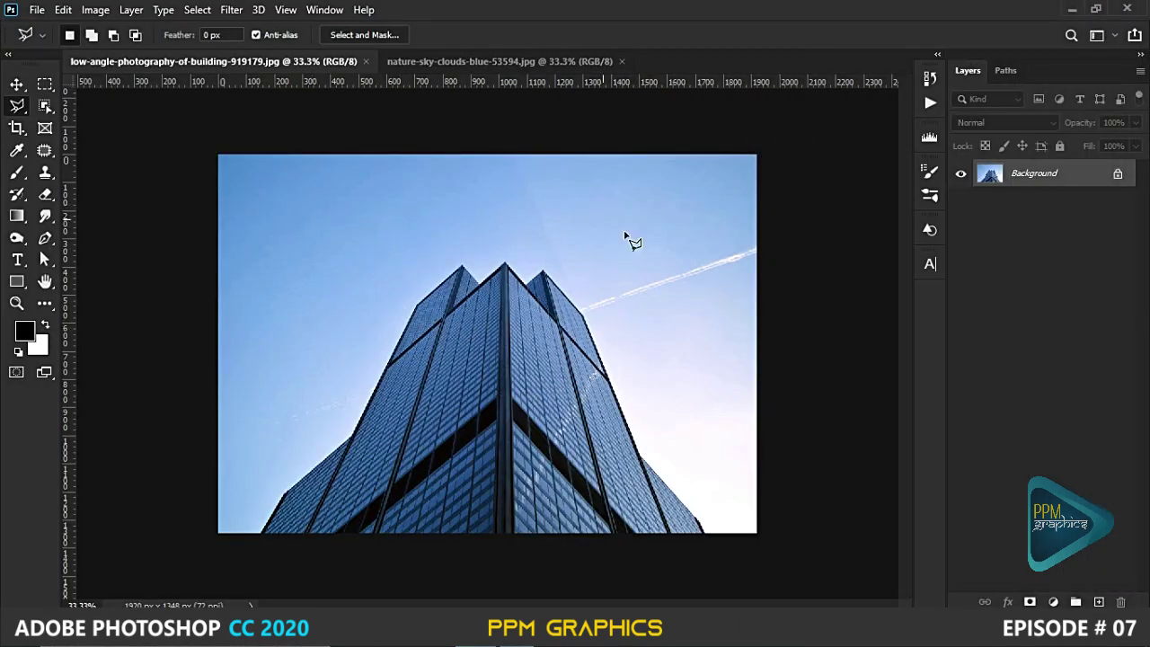
Select the sky in the skyscraper photo with a polygonal outline tracing the building's edges and closing around the outside of the image.
{"action": "left_click", "coordinate": [475, 64]}
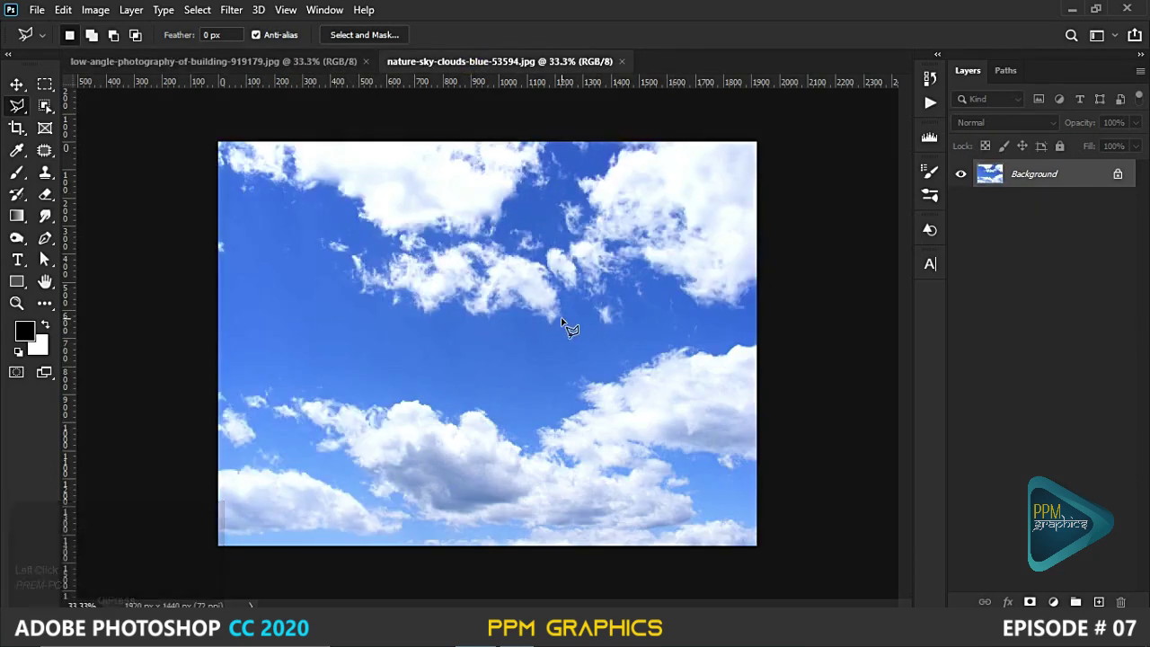
{"action": "left_click", "coordinate": [277, 62]}
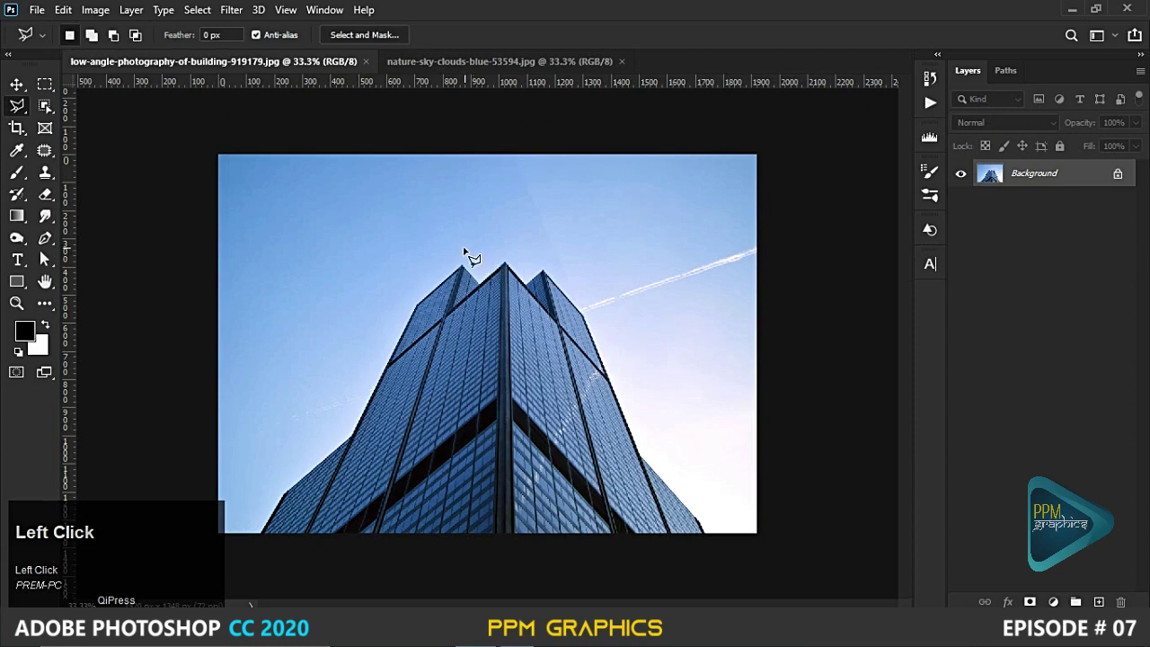
{"action": "left_click", "coordinate": [262, 535]}
{"action": "left_click", "coordinate": [285, 495]}
{"action": "left_click", "coordinate": [353, 436]}
{"action": "left_click", "coordinate": [420, 304]}
{"action": "left_click", "coordinate": [463, 266]}
{"action": "left_click", "coordinate": [480, 285]}
{"action": "left_click", "coordinate": [504, 262]}
{"action": "left_click", "coordinate": [525, 286]}
{"action": "left_click", "coordinate": [583, 314]}
{"action": "left_click", "coordinate": [638, 452]}
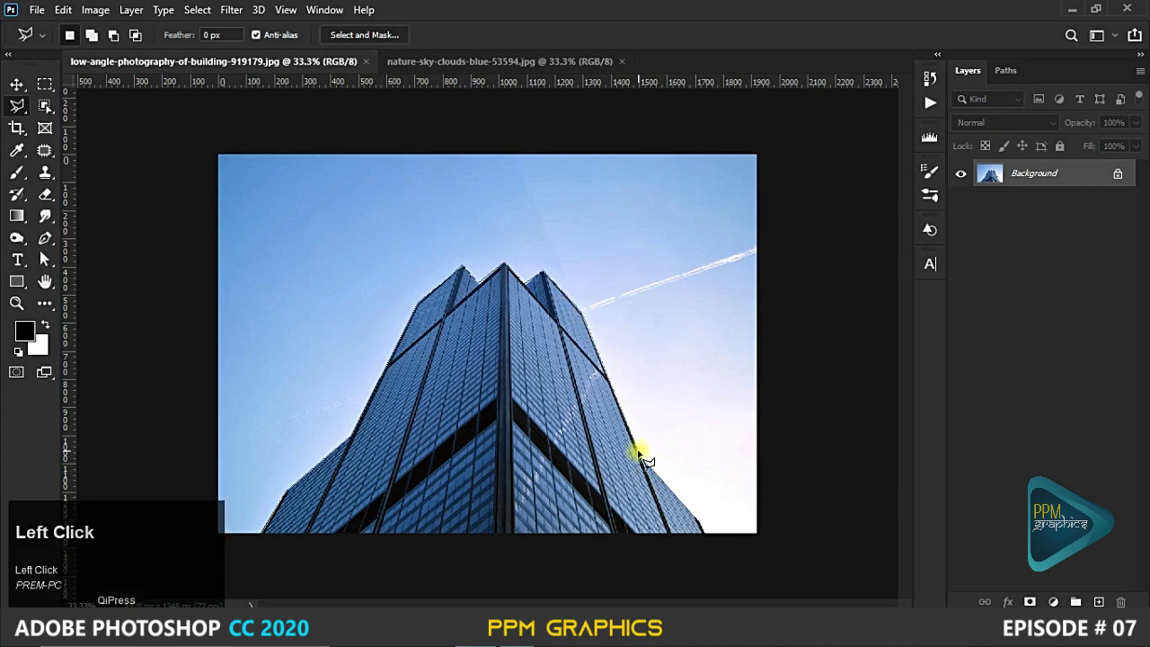
{"action": "left_click", "coordinate": [699, 519]}
{"action": "left_click", "coordinate": [707, 537]}
{"action": "left_click", "coordinate": [735, 569]}
{"action": "left_click", "coordinate": [818, 513]}
{"action": "left_click", "coordinate": [787, 115]}
{"action": "left_click", "coordinate": [183, 134]}
{"action": "left_click", "coordinate": [200, 539]}
{"action": "left_click", "coordinate": [259, 550]}
{"action": "left_click", "coordinate": [263, 534]}
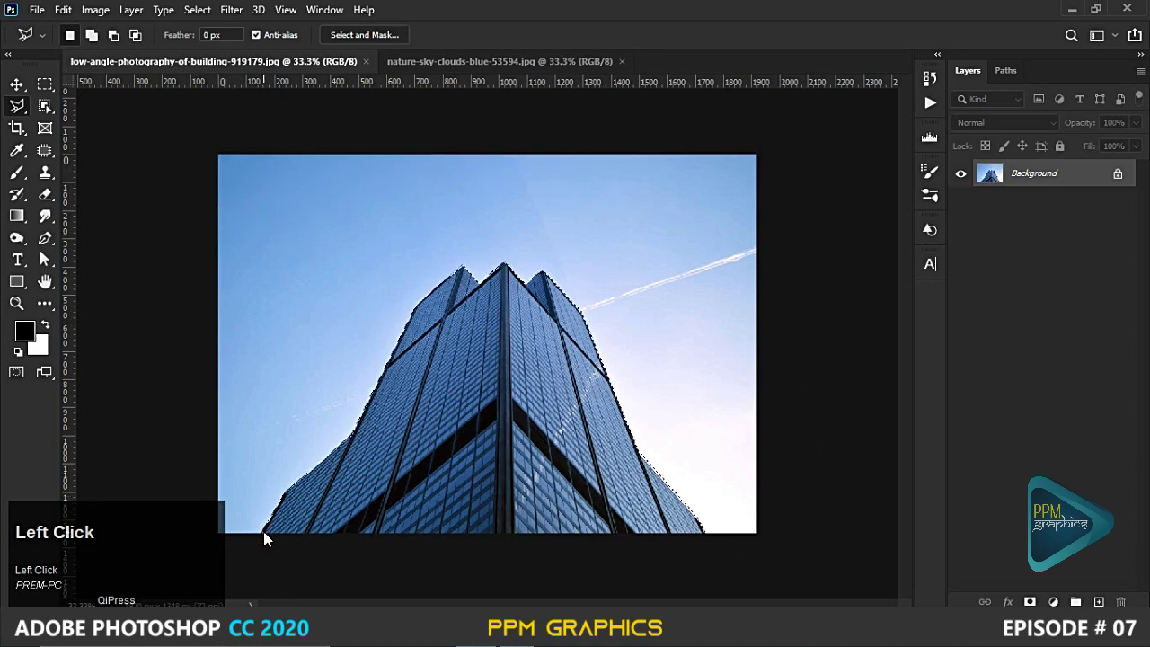
Copy the entire cloud photo and use Paste Into to fill the skyscraper photo's sky selection with it.
{"action": "left_click", "coordinate": [407, 62]}
{"action": "key", "text": "ctrl+a"}
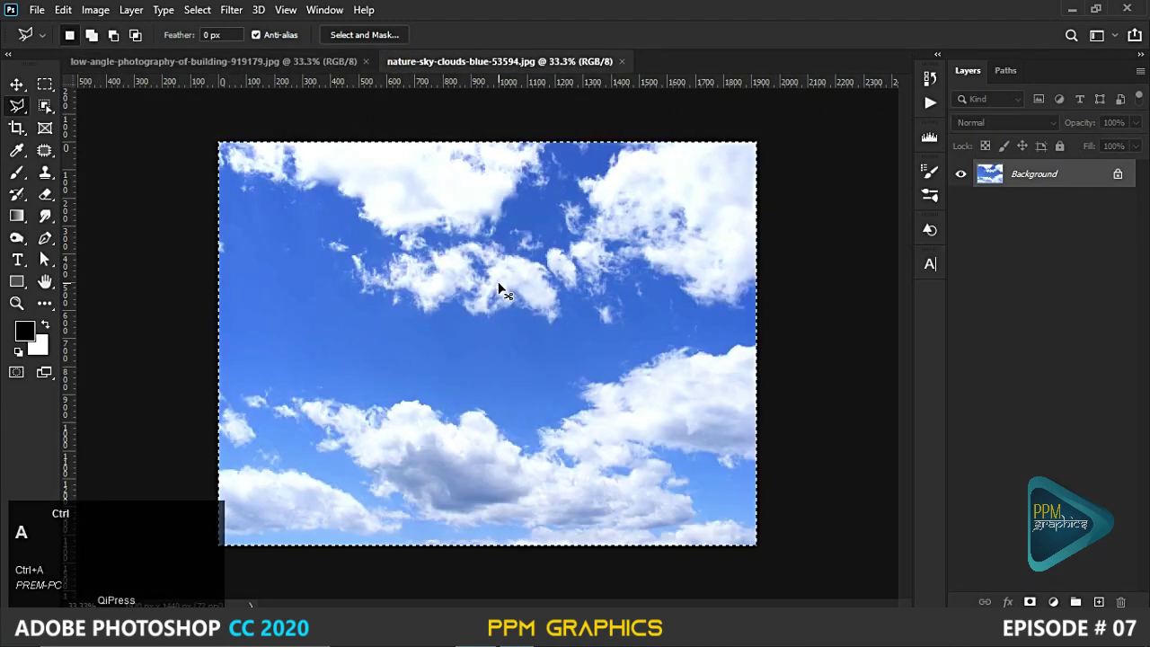
{"action": "key", "text": "ctrl+c"}
{"action": "left_click", "coordinate": [225, 63]}
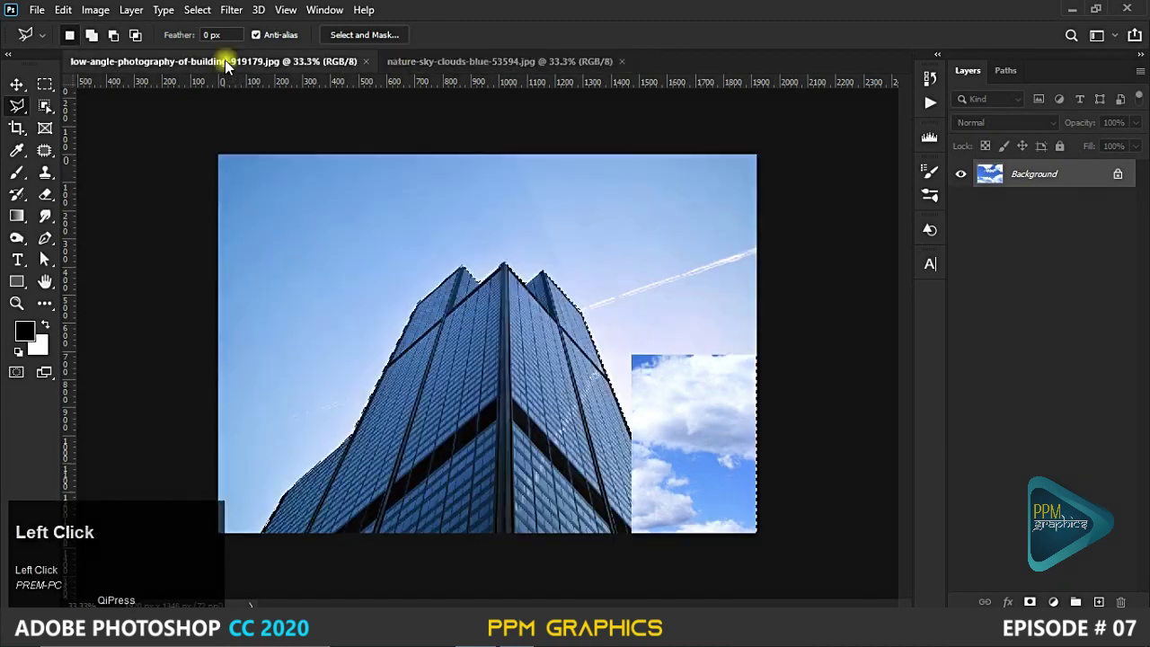
{"action": "left_click", "coordinate": [65, 11]}
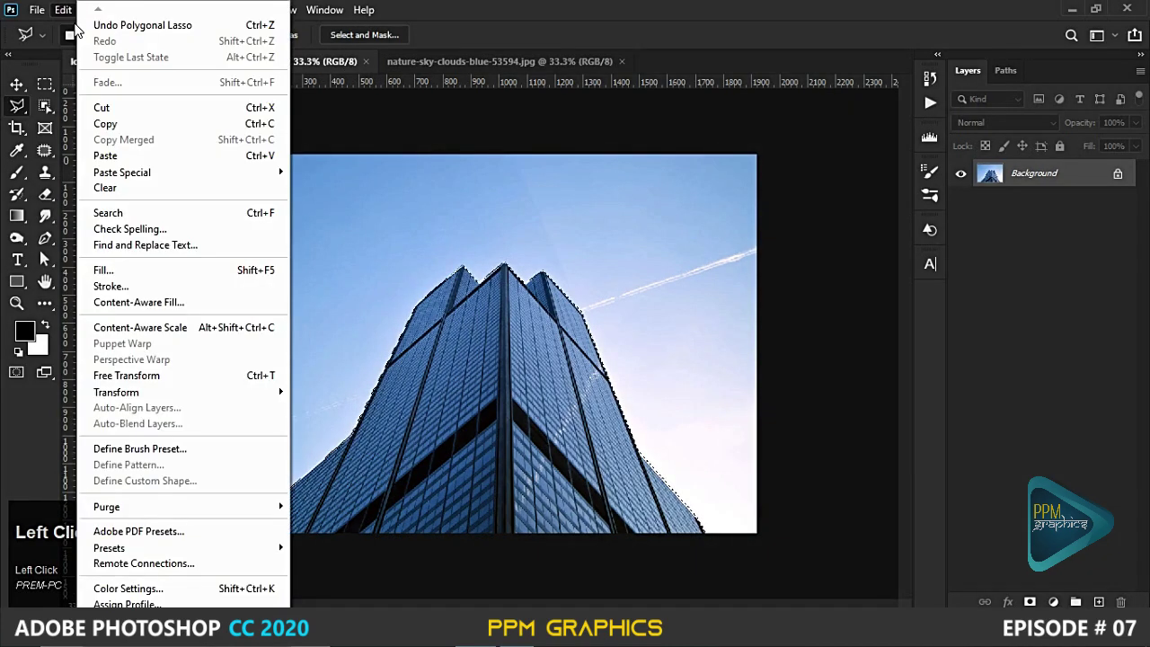
{"action": "mouse_move", "coordinate": [121, 175]}
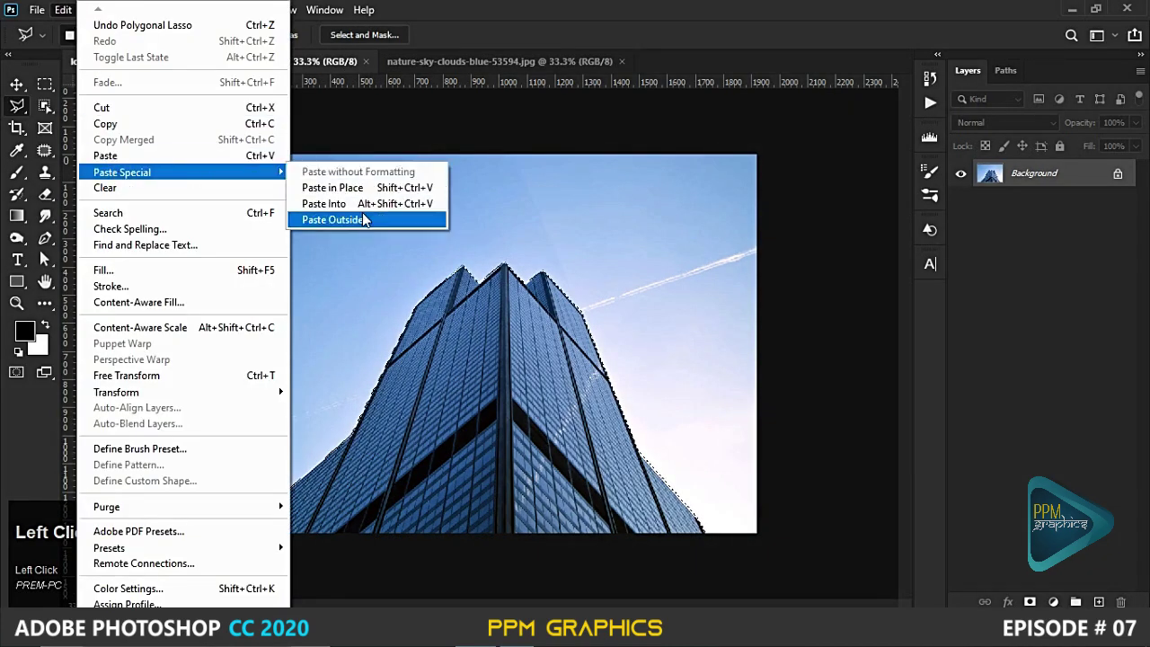
{"action": "left_click", "coordinate": [387, 205]}
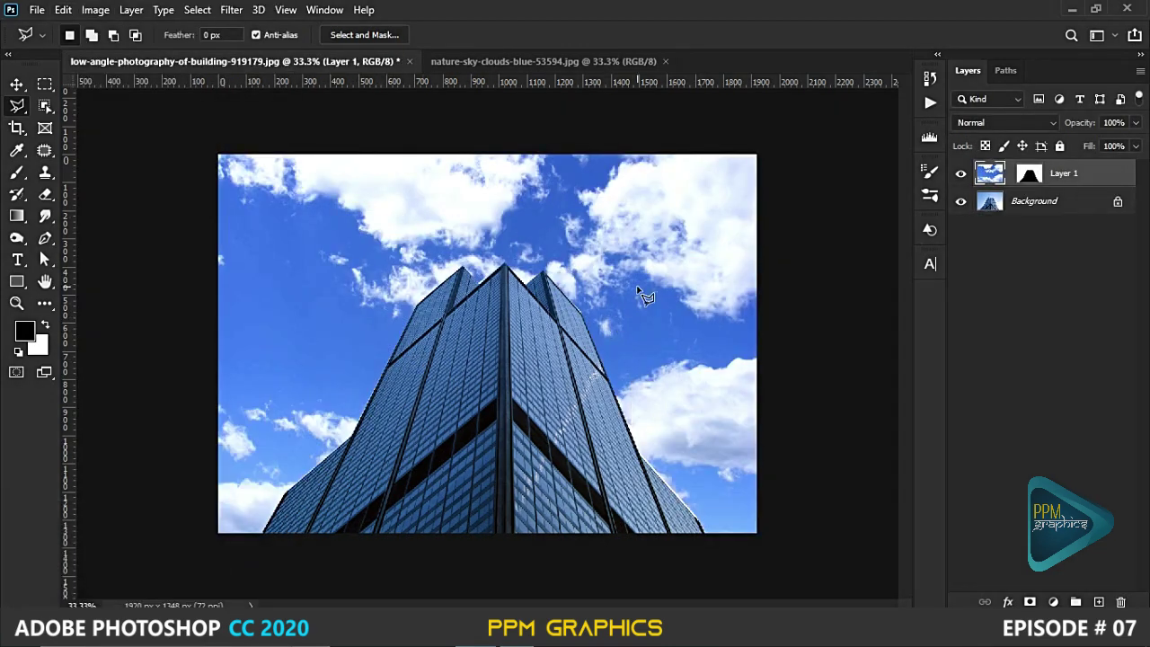
{"action": "key", "text": "BackSpace"}
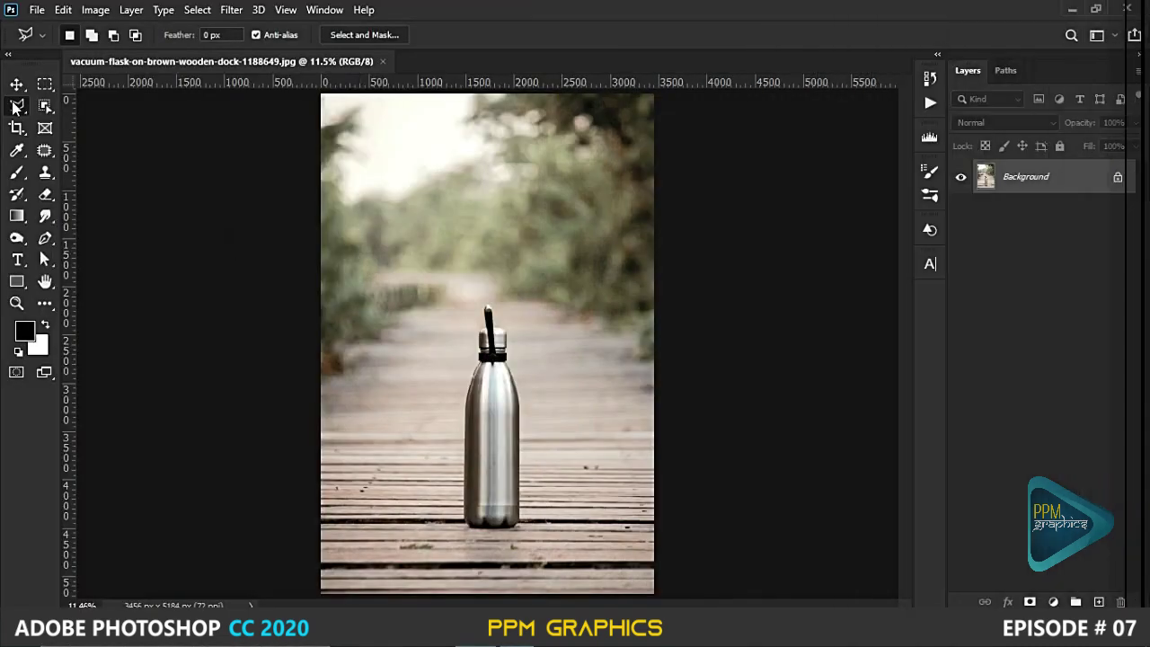
Start a Magnetic Lasso outline at the tip of the bottle's strap and trace down the left edges of the strap and cap.
{"action": "left_click", "coordinate": [16, 108]}
{"action": "key", "text": "ctrl+4"}
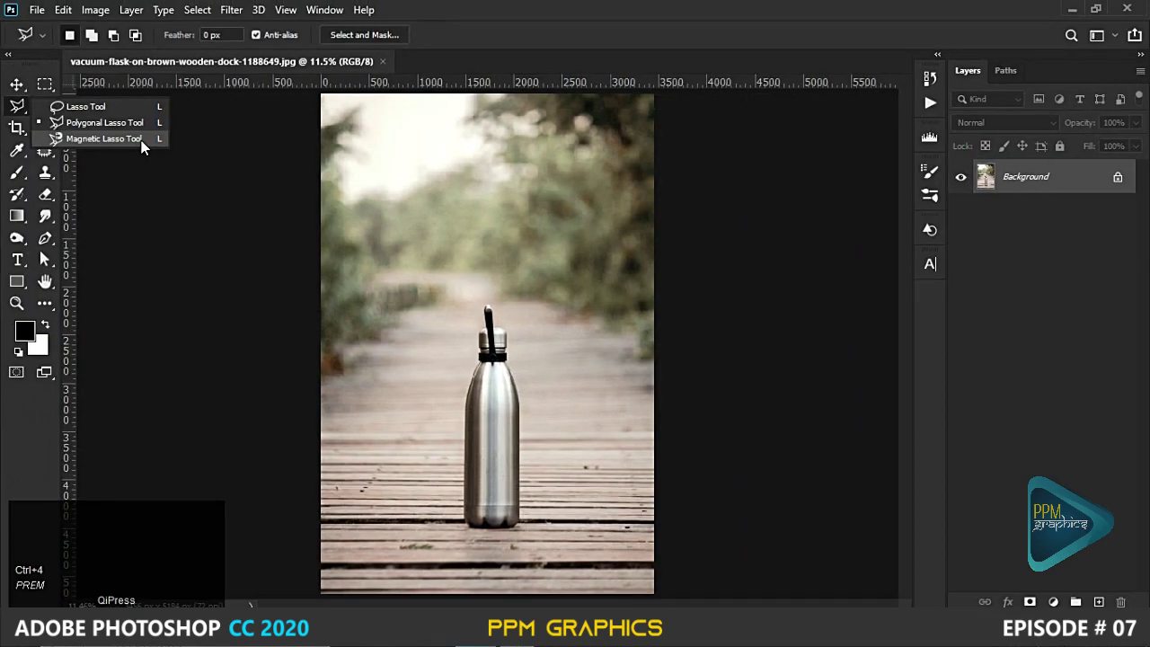
{"action": "left_click", "coordinate": [141, 140]}
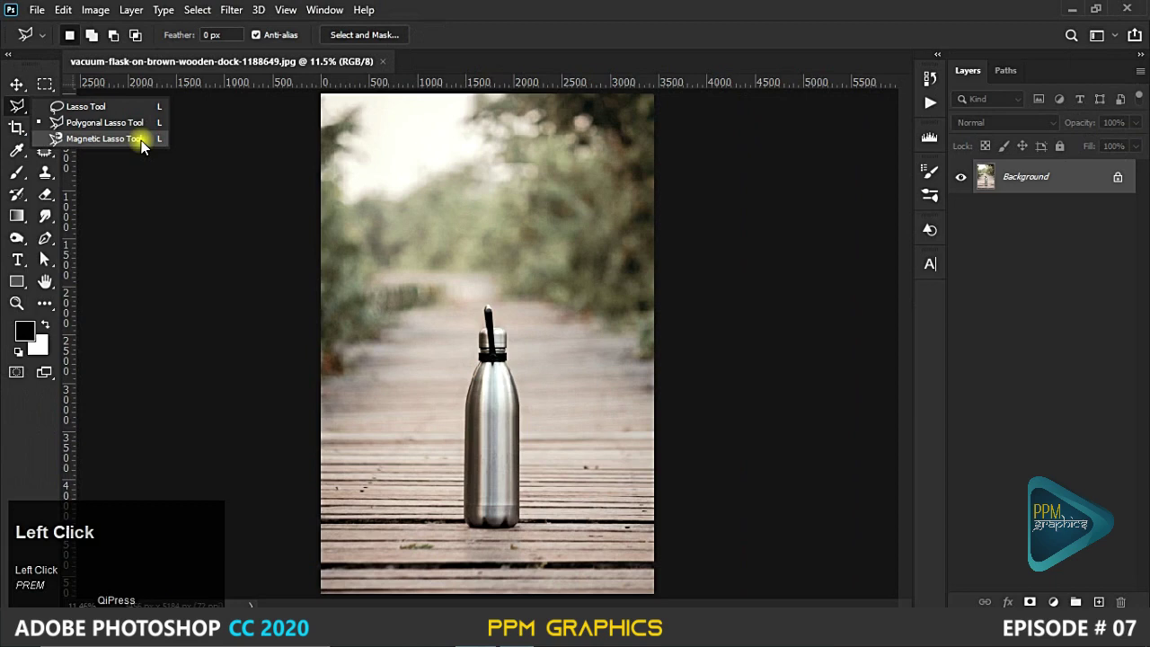
{"action": "left_click", "coordinate": [16, 303]}
{"action": "scroll", "coordinate": [484, 344], "scroll_direction": "up", "scroll_amount": 6}
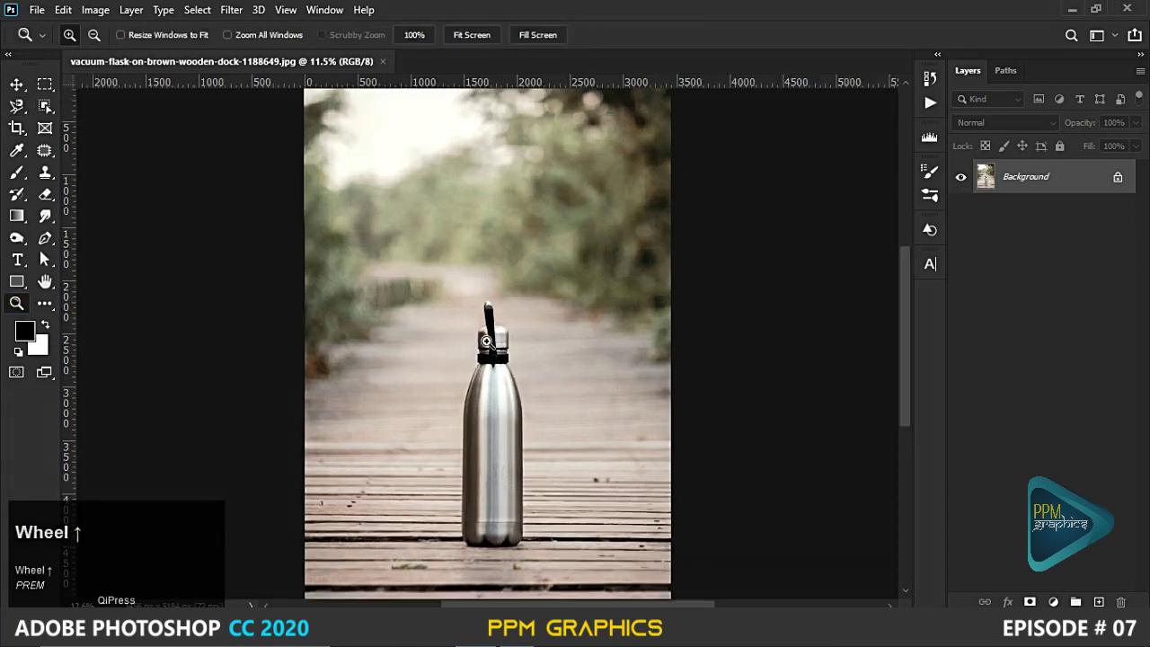
{"action": "scroll", "coordinate": [486, 319], "scroll_direction": "up", "scroll_amount": 2}
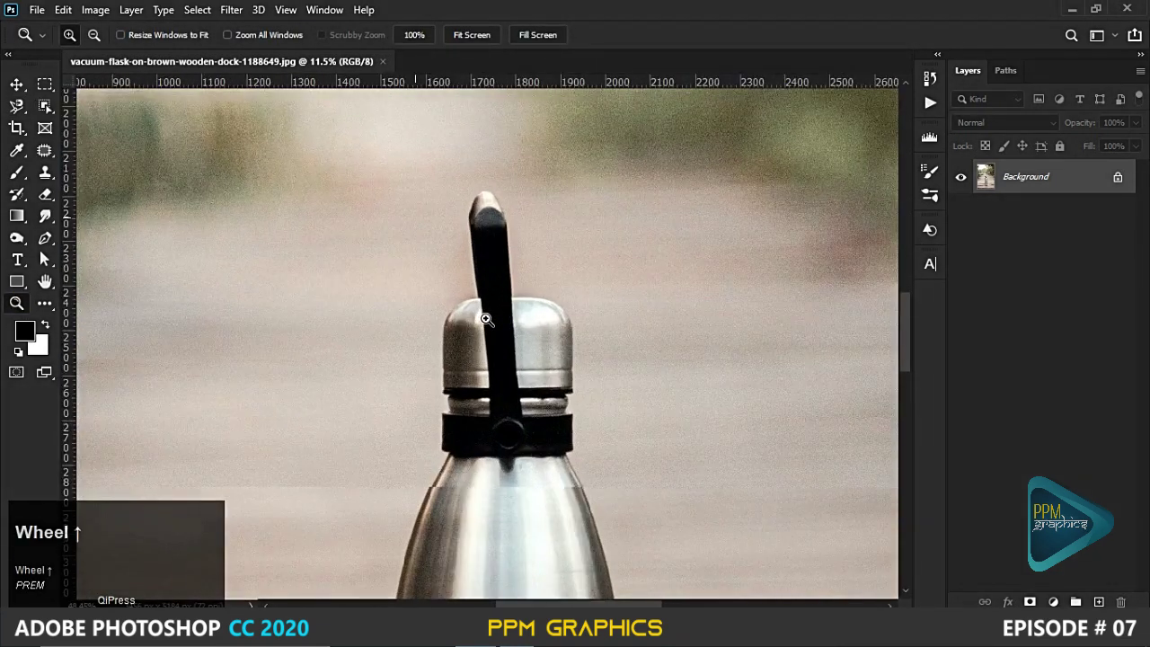
{"action": "key", "text": "l"}
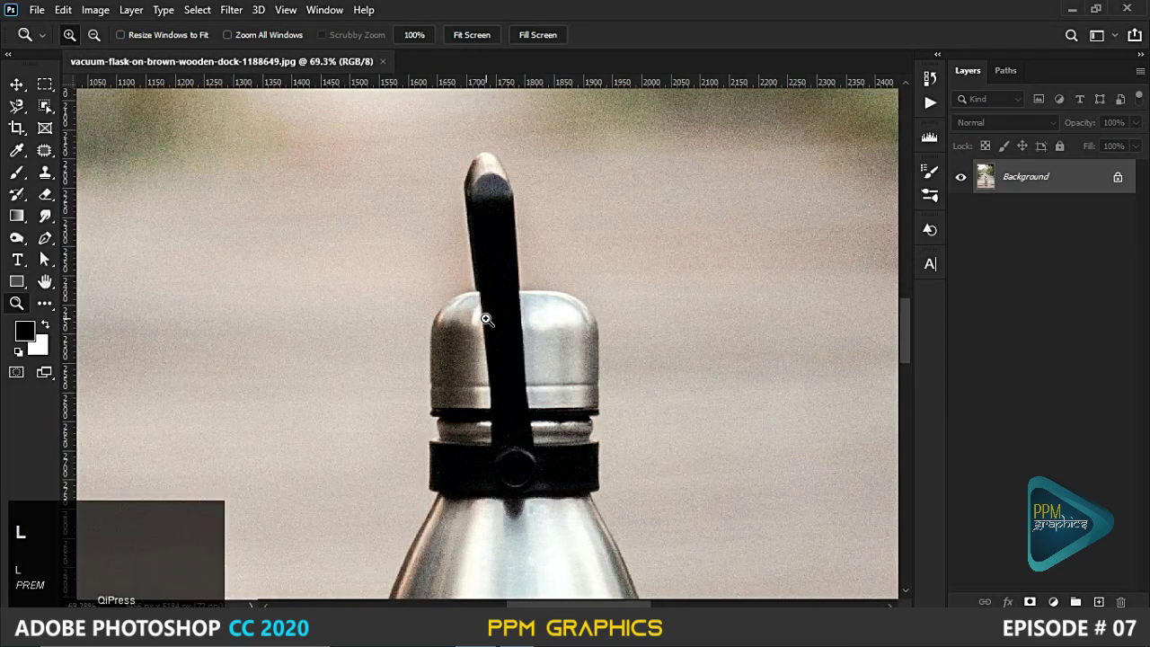
{"action": "left_click", "coordinate": [476, 163]}
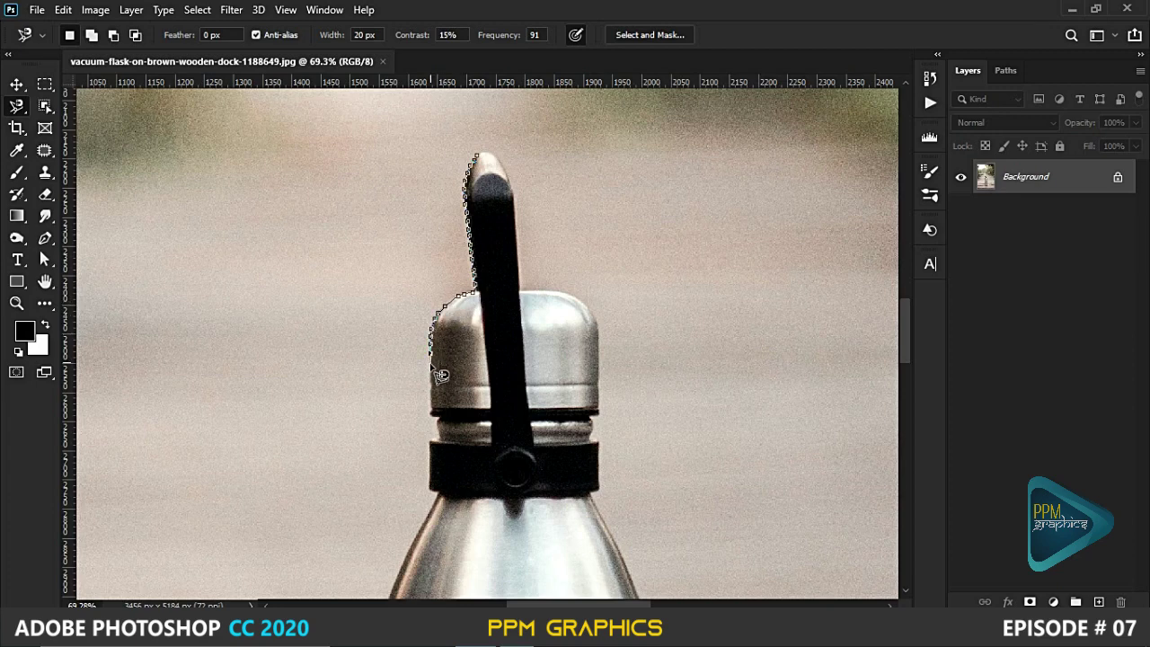
{"action": "left_click", "coordinate": [439, 419]}
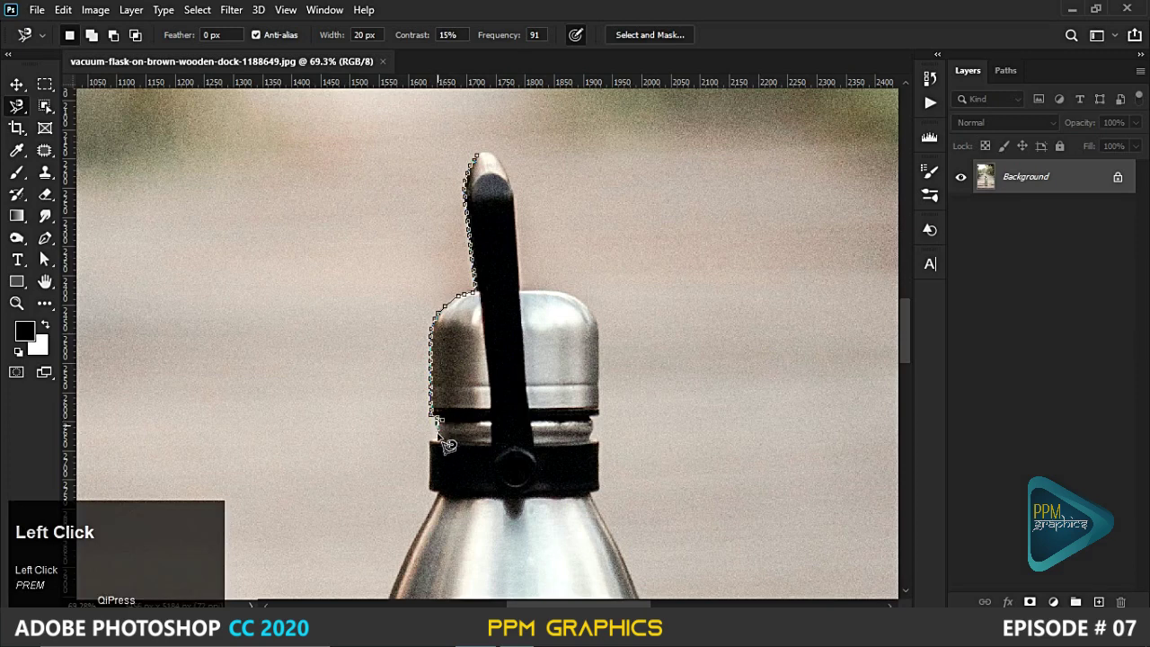
Continue the magnetic outline around the left side of the black collar and onto the bottle's shoulder, removing stray anchor points.
{"action": "key", "text": "space"}
{"action": "left_click_drag", "start_coordinate": [443, 465], "coordinate": [458, 331]}
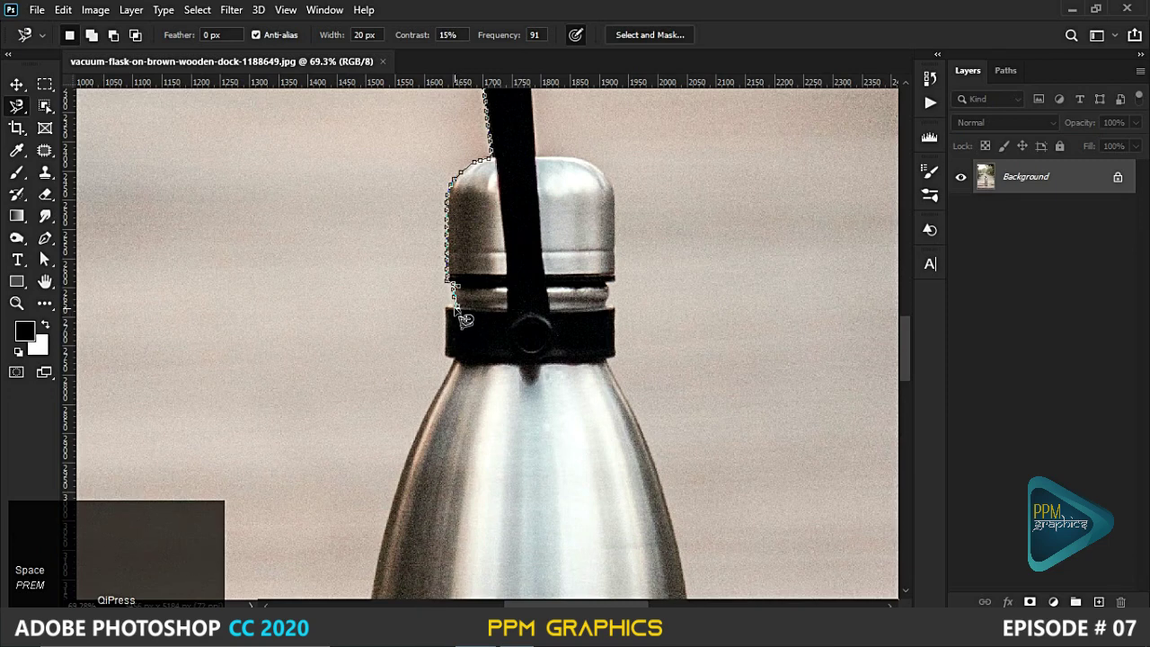
{"action": "key", "text": "BackSpace"}
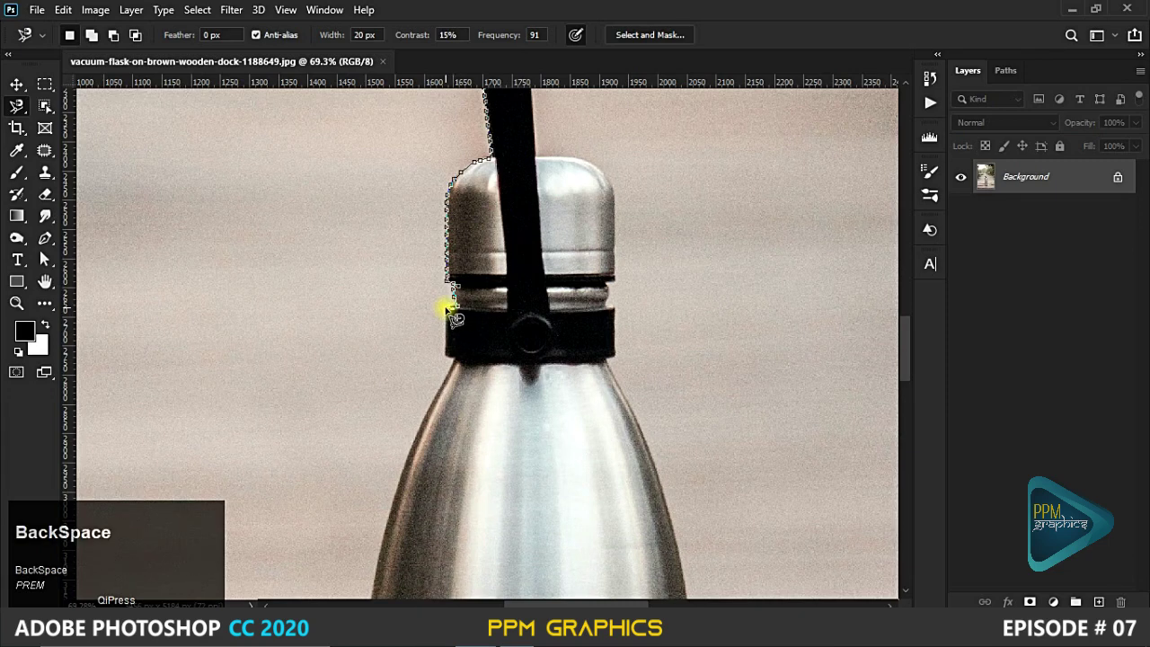
{"action": "left_click", "coordinate": [453, 314]}
{"action": "left_click", "coordinate": [455, 359]}
{"action": "left_click", "coordinate": [402, 410]}
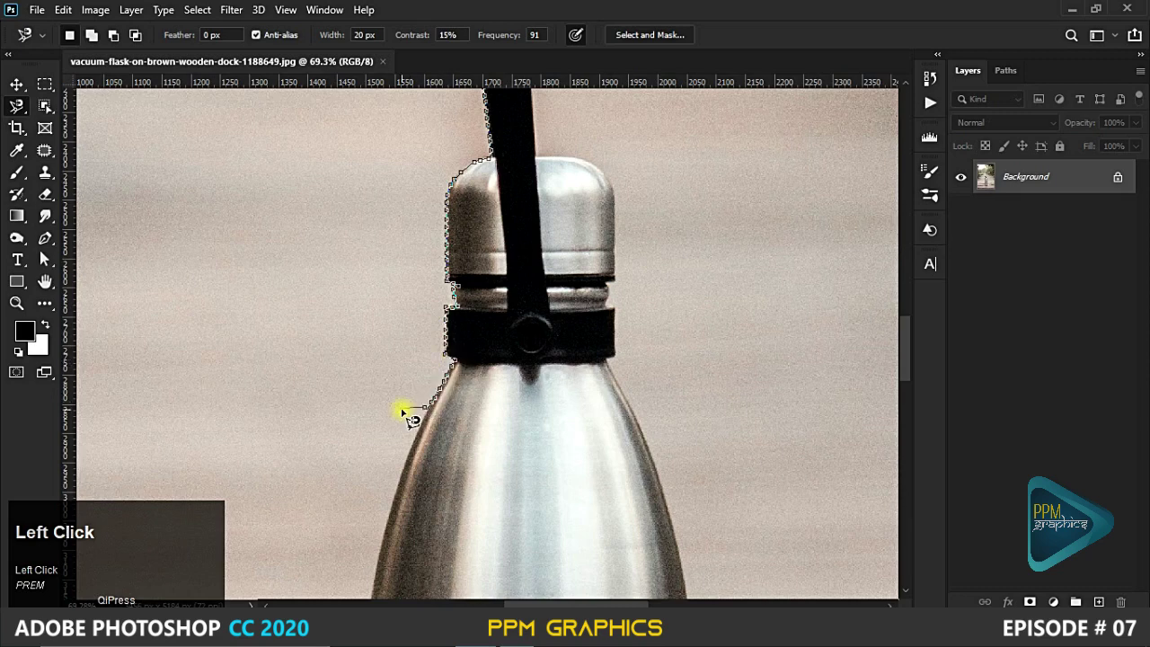
{"action": "key", "text": "BackSpace"}
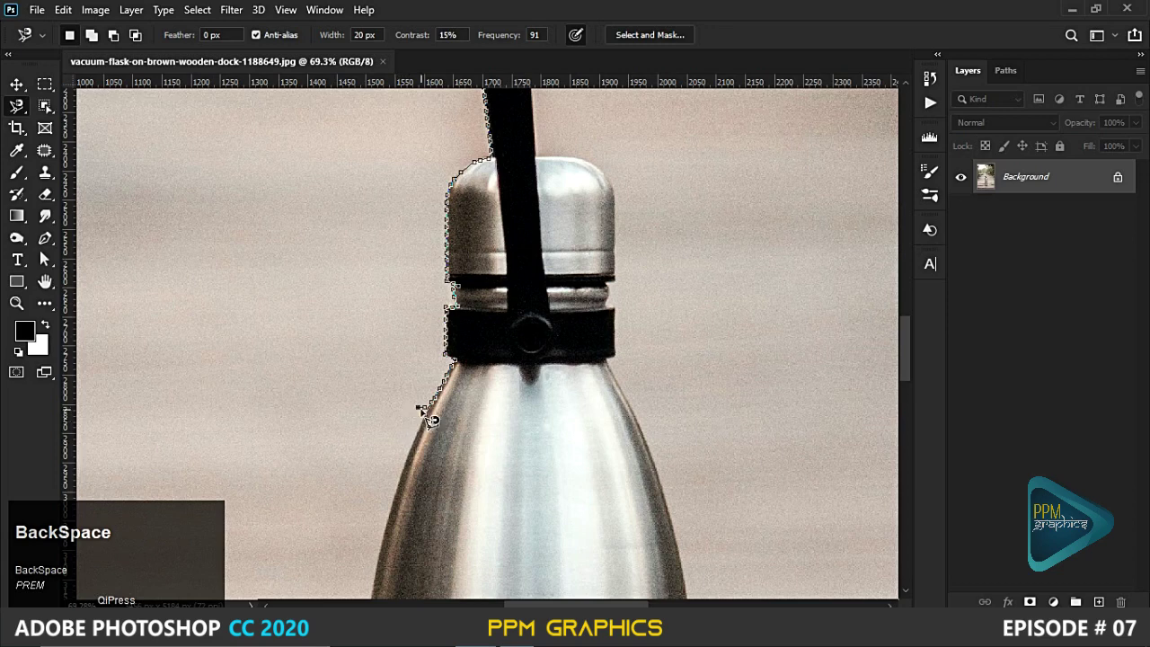
{"action": "left_click", "coordinate": [429, 412]}
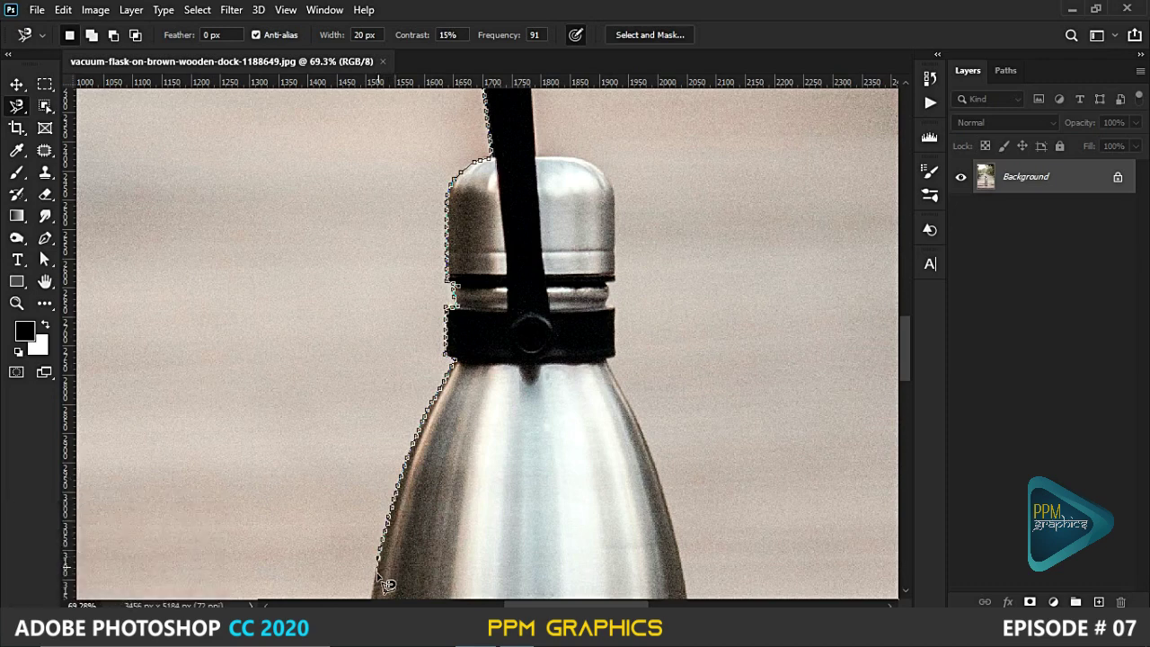
Trace the magnetic outline down the left edge of the bottle's body, adding manual anchor points along the straight side.
{"action": "key", "text": "space"}
{"action": "mouse_move", "coordinate": [375, 572]}
{"action": "left_mouse_down"}
{"action": "mouse_move", "coordinate": [386, 569]}
{"action": "mouse_move", "coordinate": [426, 300]}
{"action": "left_mouse_up"}
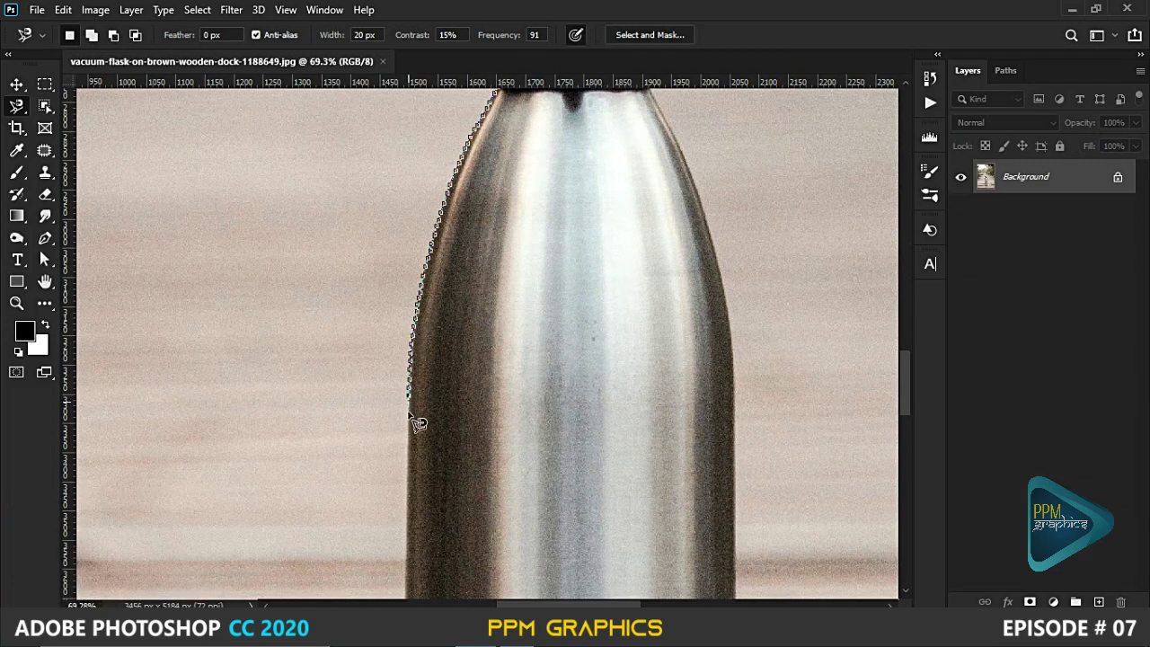
{"action": "left_click", "coordinate": [409, 494]}
{"action": "left_click", "coordinate": [406, 519]}
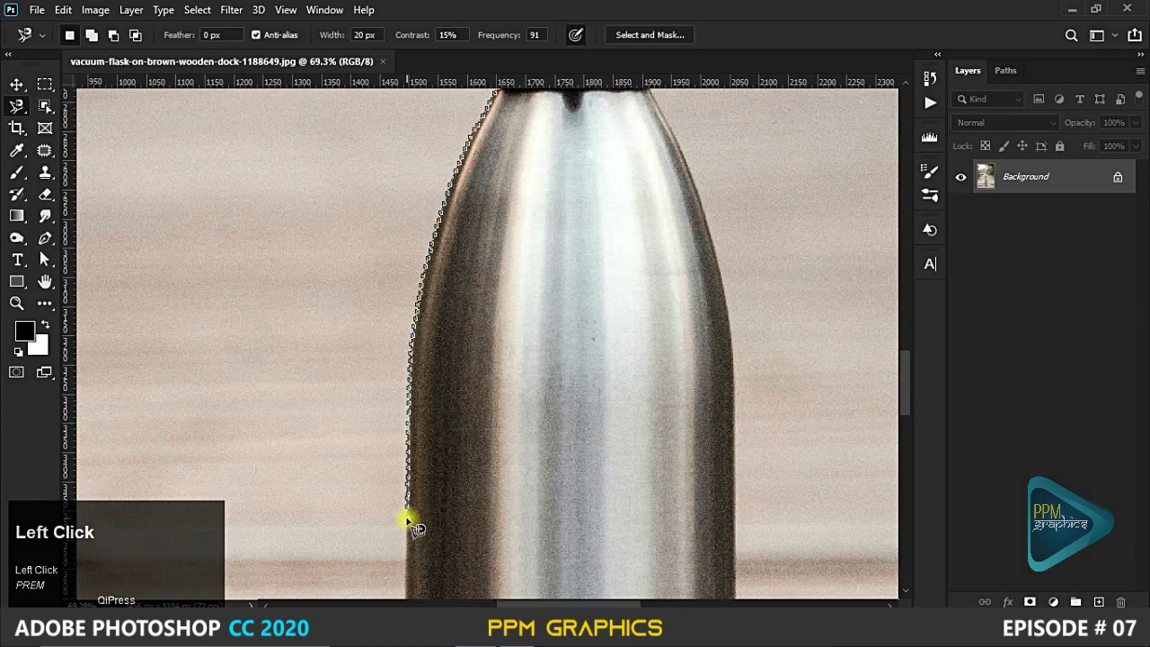
{"action": "left_click", "coordinate": [407, 543]}
{"action": "left_click", "coordinate": [407, 566]}
{"action": "left_click", "coordinate": [431, 541]}
{"action": "key", "text": "space"}
{"action": "left_click_drag", "start_coordinate": [432, 542], "coordinate": [471, 245]}
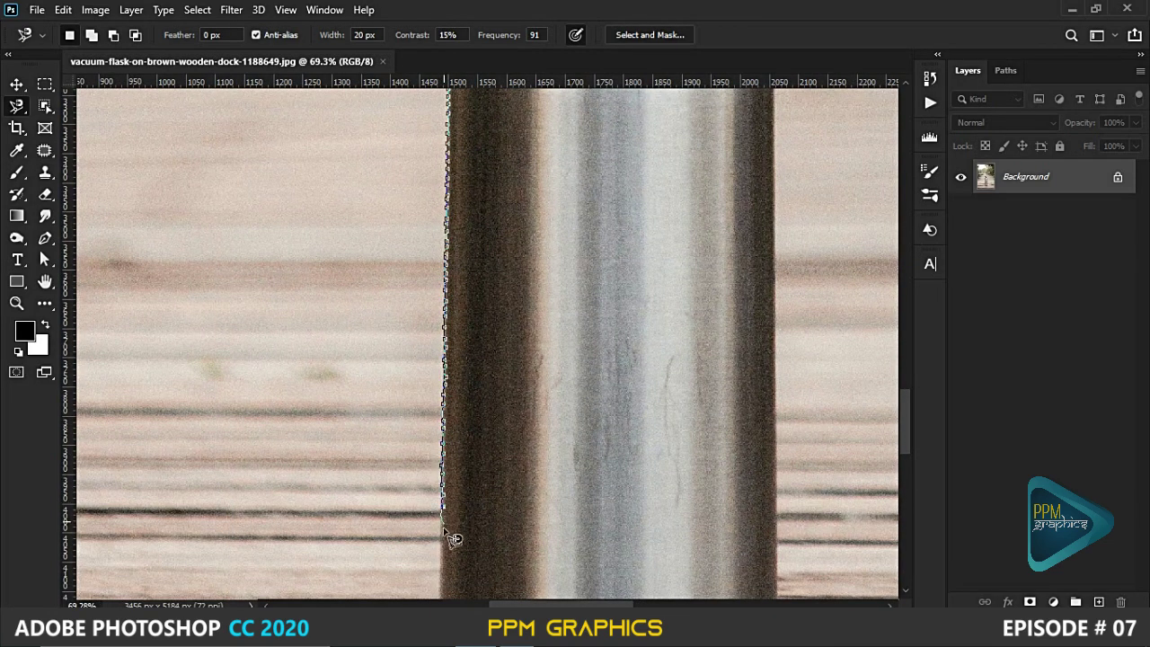
{"action": "left_click", "coordinate": [441, 558]}
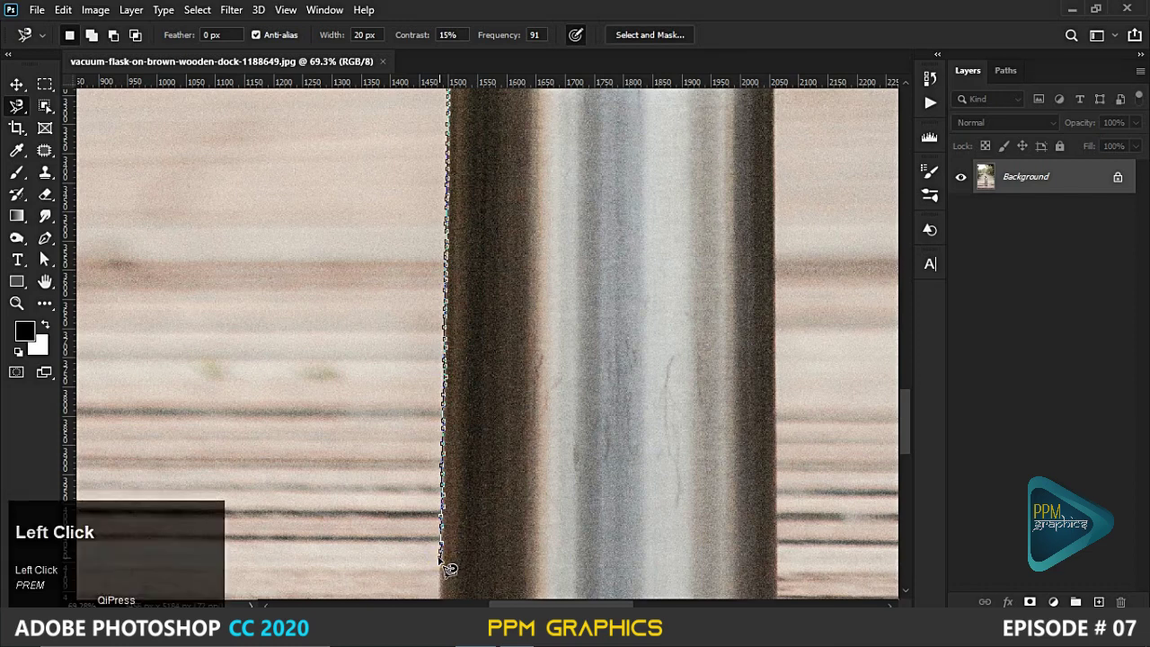
{"action": "key", "text": "space"}
{"action": "left_click_drag", "start_coordinate": [436, 546], "coordinate": [453, 251]}
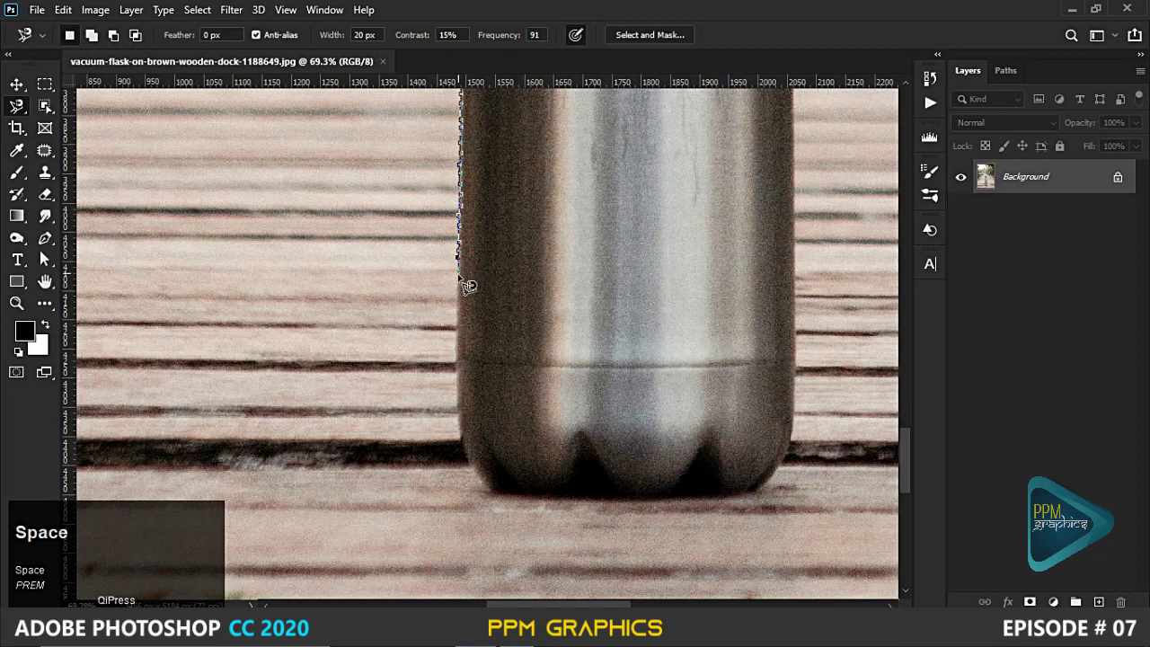
Trace the magnetic outline around the bottle's base, removing misplaced anchors and fixing points along the bottom edge.
{"action": "left_click", "coordinate": [503, 490]}
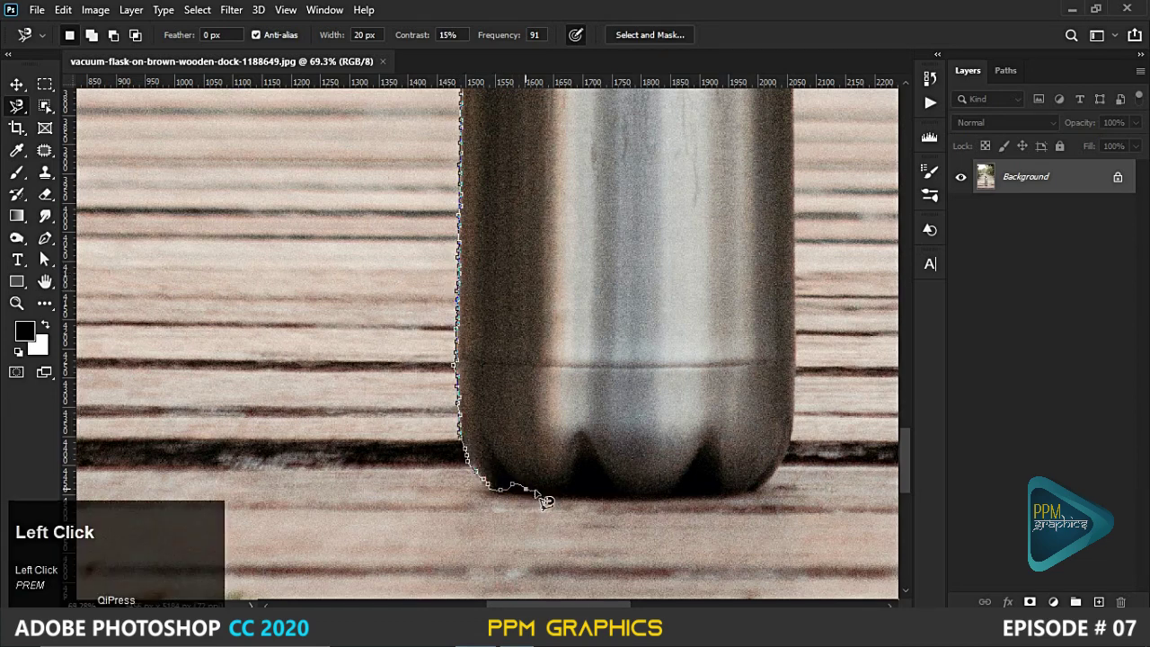
{"action": "key", "text": "BackSpace"}
{"action": "left_click", "coordinate": [593, 492]}
{"action": "key", "text": "BackSpace"}
{"action": "left_click", "coordinate": [629, 491]}
{"action": "left_click", "coordinate": [674, 490]}
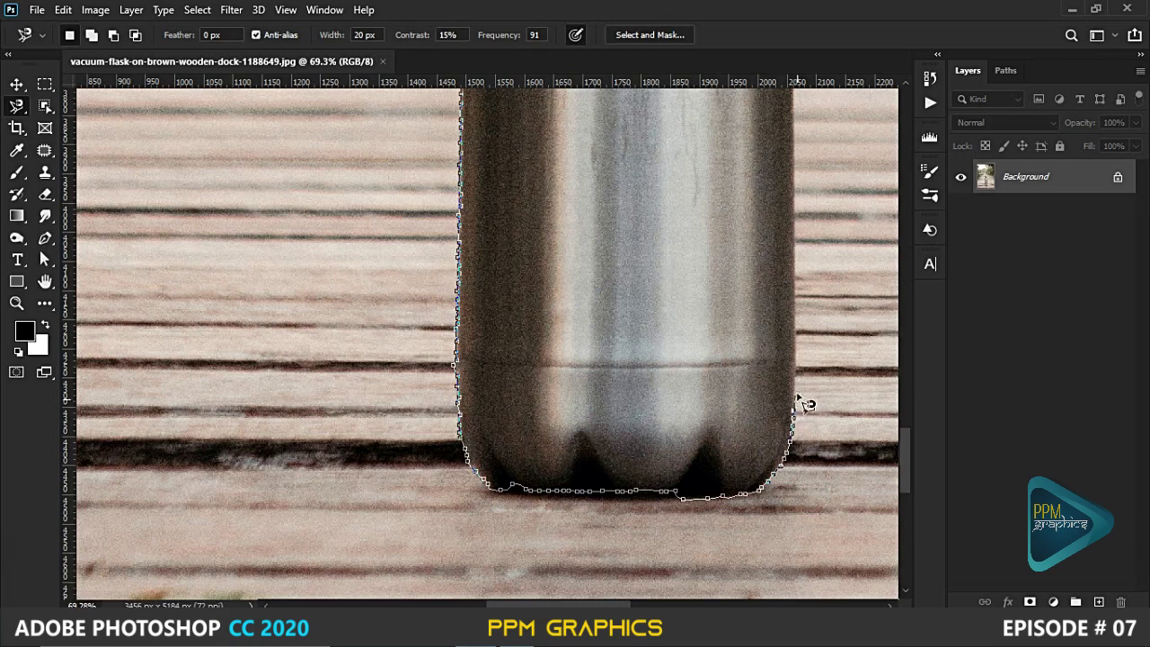
Trace the magnetic outline up the right edge of the bottle's body to the underside of the black collar.
{"action": "key", "text": "space"}
{"action": "mouse_move", "coordinate": [792, 154]}
{"action": "left_mouse_down"}
{"action": "mouse_move", "coordinate": [768, 389]}
{"action": "mouse_move", "coordinate": [688, 482]}
{"action": "left_mouse_up"}
{"action": "key", "text": "space"}
{"action": "mouse_move", "coordinate": [626, 372]}
{"action": "left_mouse_down"}
{"action": "mouse_move", "coordinate": [621, 464]}
{"action": "mouse_move", "coordinate": [650, 444]}
{"action": "mouse_move", "coordinate": [639, 351]}
{"action": "mouse_move", "coordinate": [575, 162]}
{"action": "mouse_move", "coordinate": [602, 384]}
{"action": "left_mouse_up"}
{"action": "left_click", "coordinate": [590, 362]}
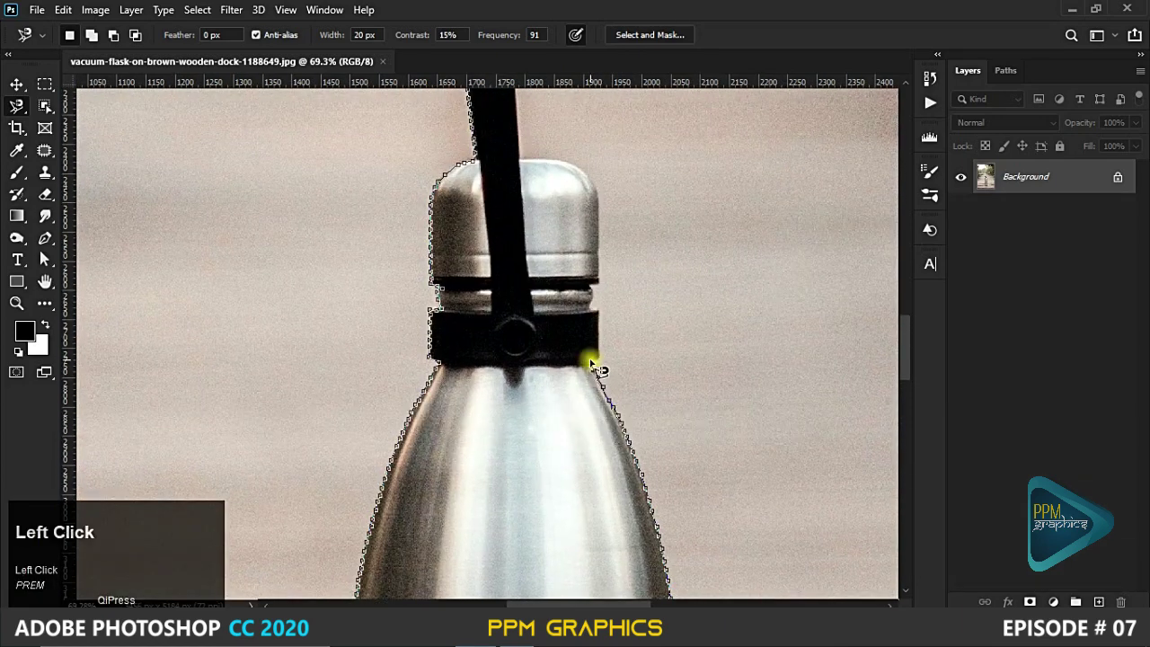
Trace the right side of the collar, cap and strap, and close the magnetic selection at its starting point on the strap tip.
{"action": "left_click", "coordinate": [597, 311]}
{"action": "left_click", "coordinate": [590, 307]}
{"action": "left_click", "coordinate": [590, 295]}
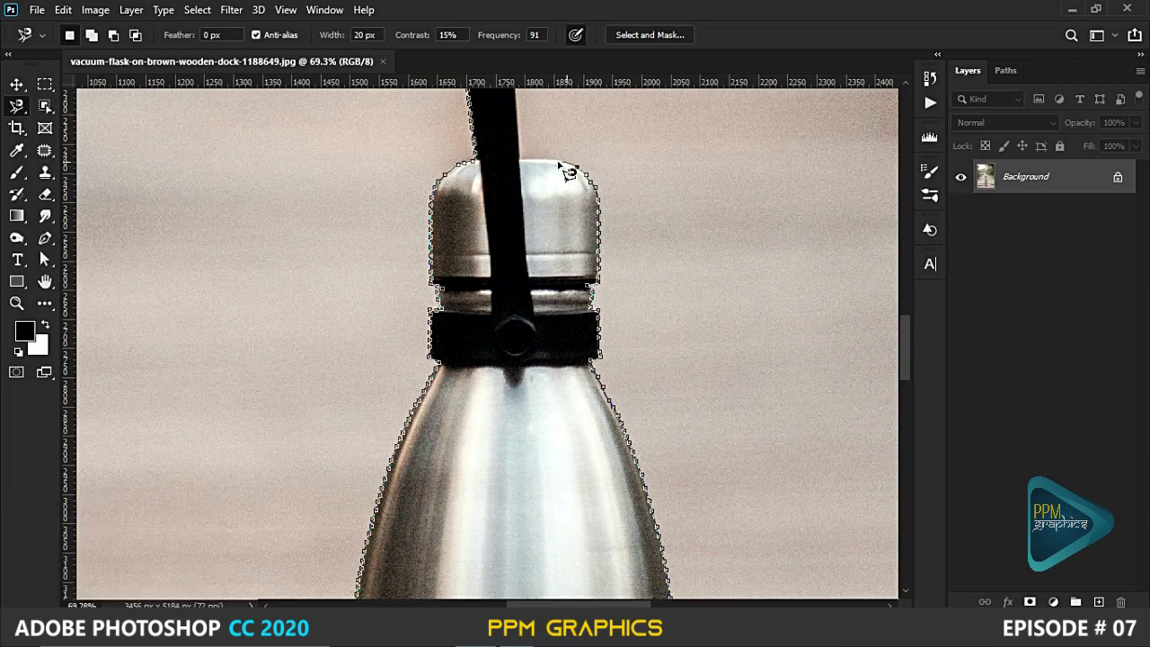
{"action": "left_click_drag", "start_coordinate": [539, 210], "coordinate": [553, 268]}
{"action": "left_click_drag", "start_coordinate": [531, 168], "coordinate": [542, 234]}
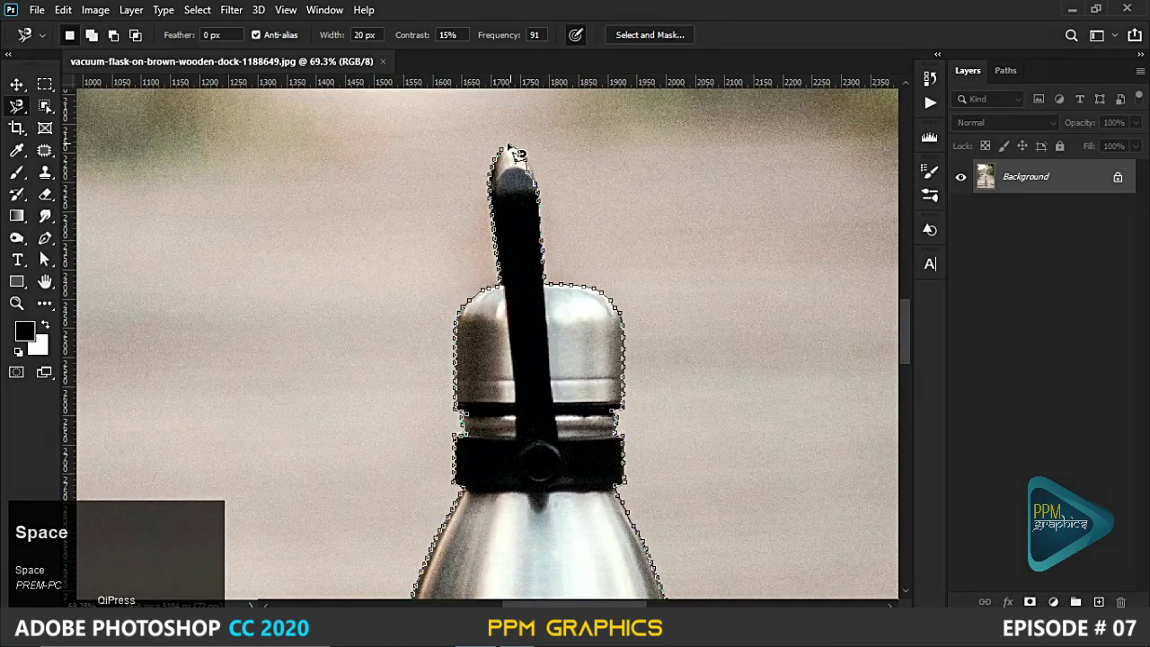
{"action": "left_click", "coordinate": [503, 151]}
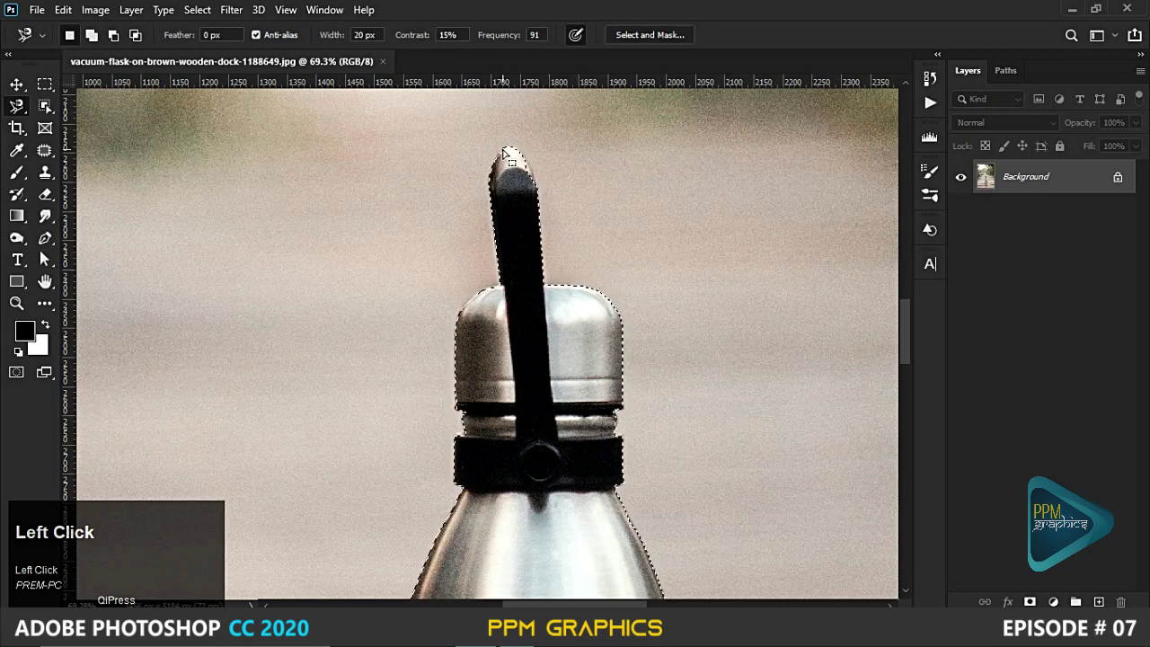
Copy the selected bottle onto a new layer and place the copy to the left of the original.
{"action": "key", "text": "ctrl+0"}
{"action": "key", "text": "ctrl+c"}
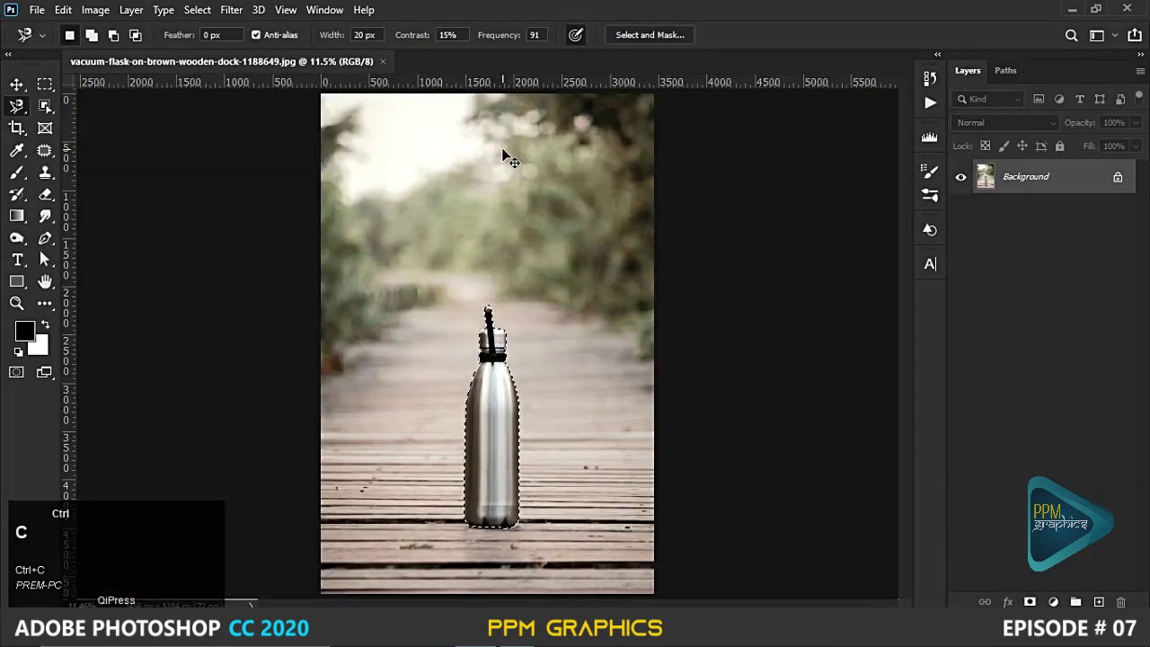
{"action": "key", "text": "ctrl+v"}
{"action": "key", "text": "v"}
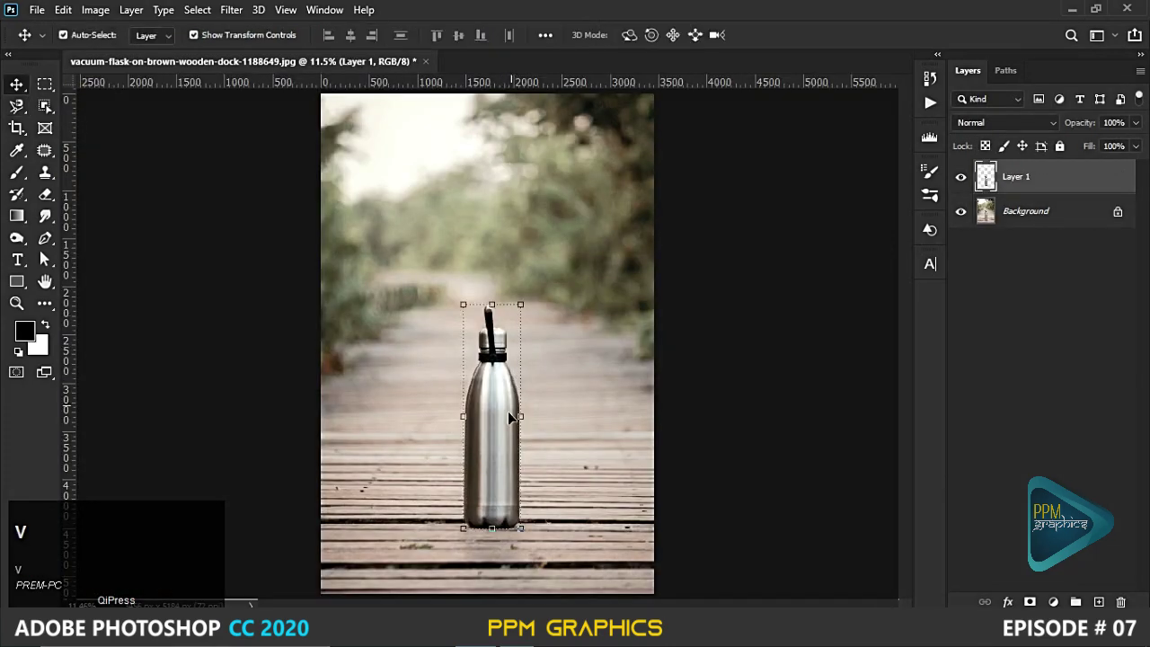
{"action": "left_click_drag", "start_coordinate": [503, 424], "coordinate": [431, 424]}
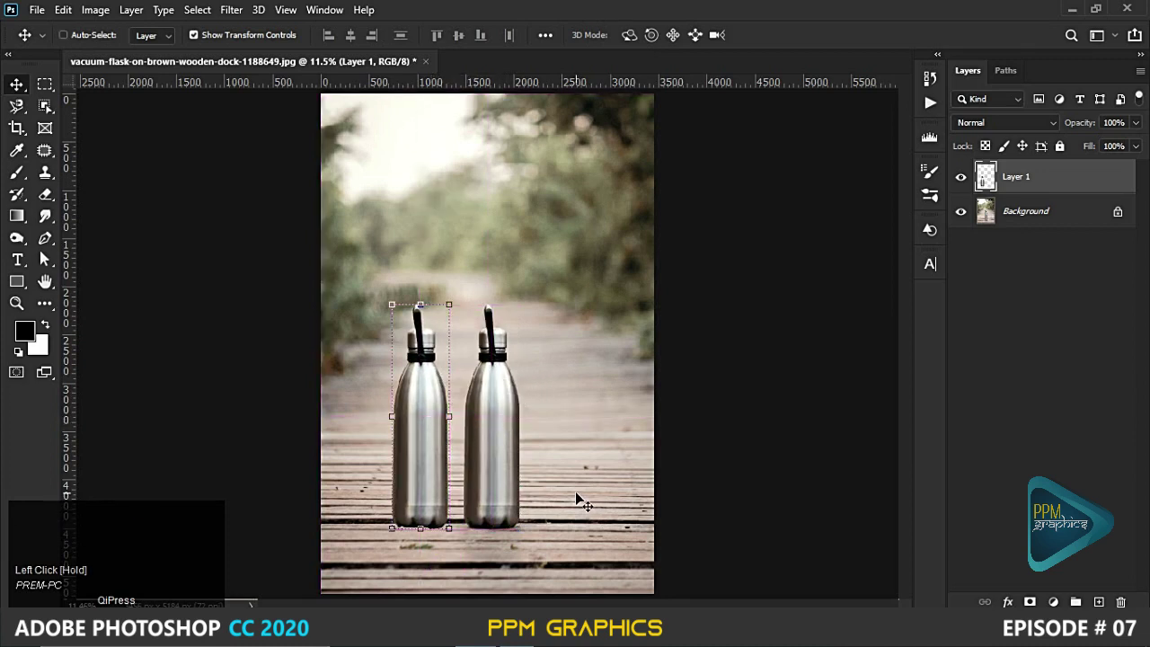
Paste another copy of the bottle, scale it down, and place it on the deck to the right of the original.
{"action": "key", "text": "ctrl+v"}
{"action": "left_click_drag", "start_coordinate": [460, 241], "coordinate": [481, 288]}
{"action": "key", "text": "Return"}
{"action": "left_click_drag", "start_coordinate": [511, 419], "coordinate": [573, 491]}
{"action": "key", "text": "Return"}
{"action": "left_click", "coordinate": [606, 477]}
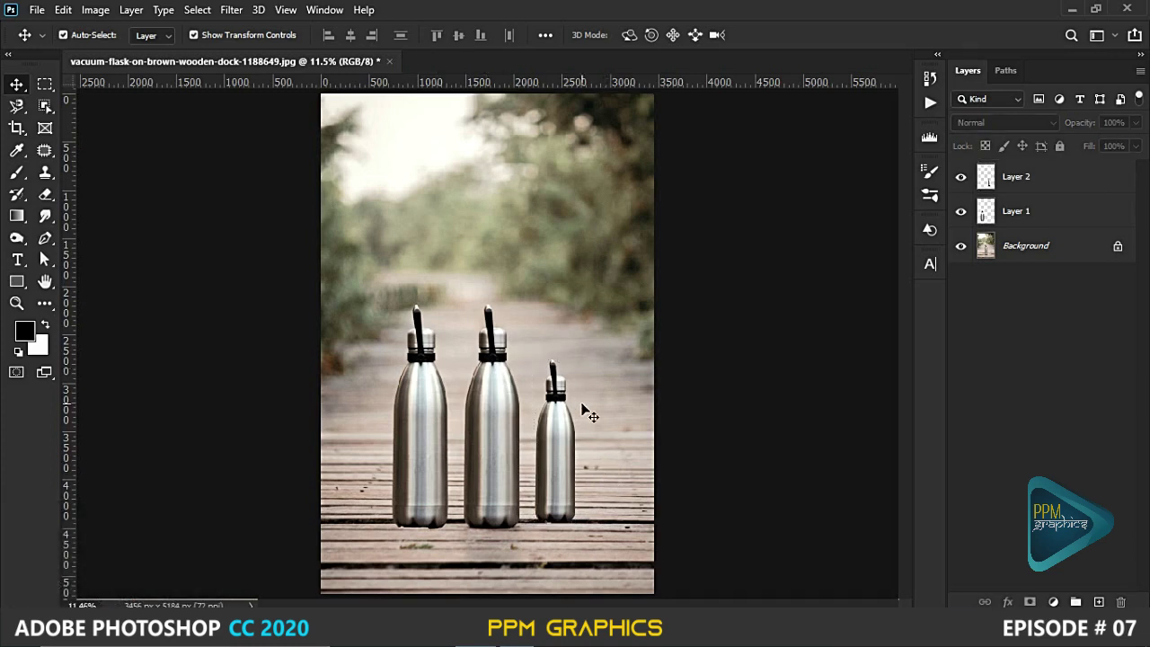
Start a Magnetic Lasso outline in the penguin photo where the beak meets the forehead, and trace over the top of the head.
{"action": "left_click", "coordinate": [18, 106]}
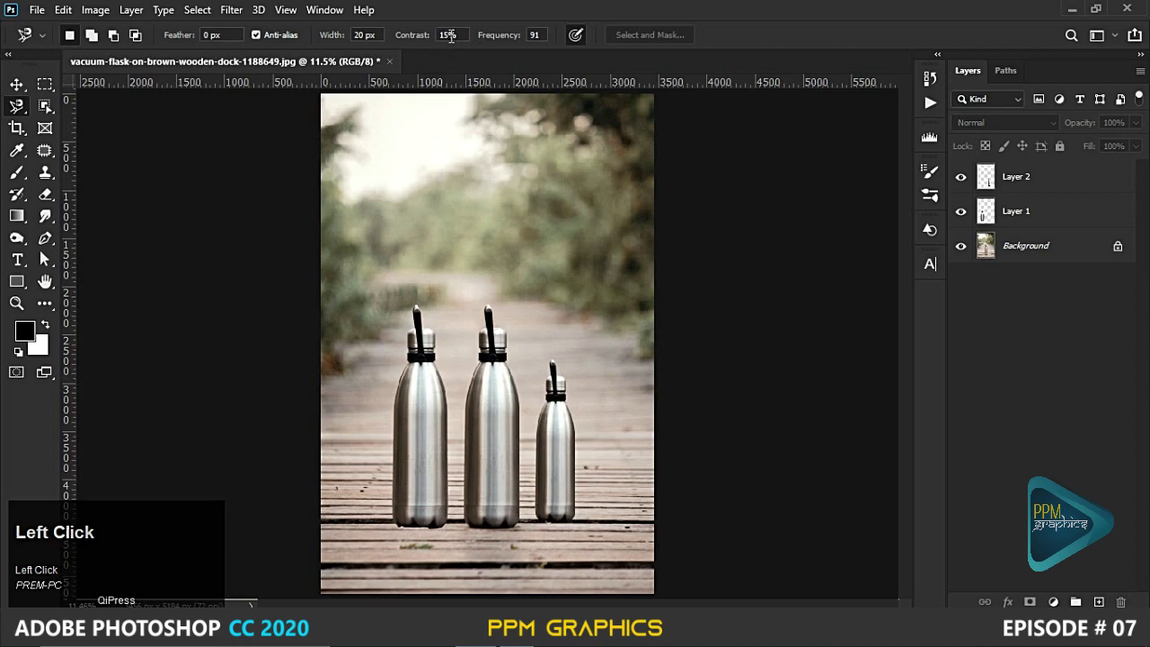
{"action": "key", "text": "BackSpace"}
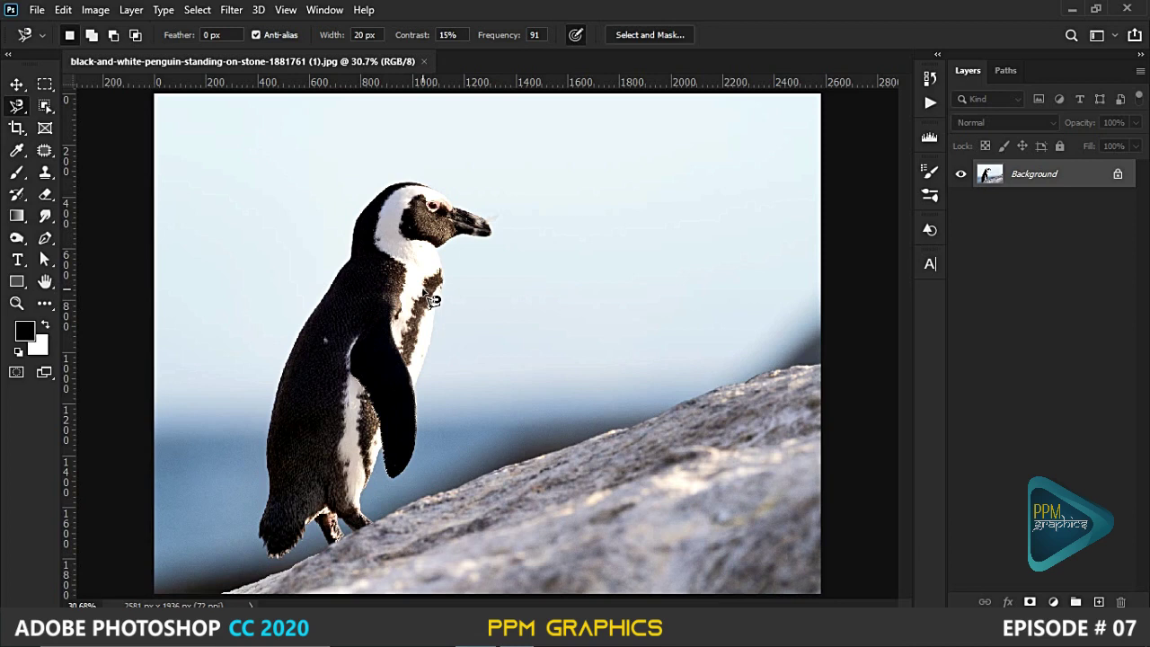
{"action": "key", "text": "z"}
{"action": "key", "text": "z"}
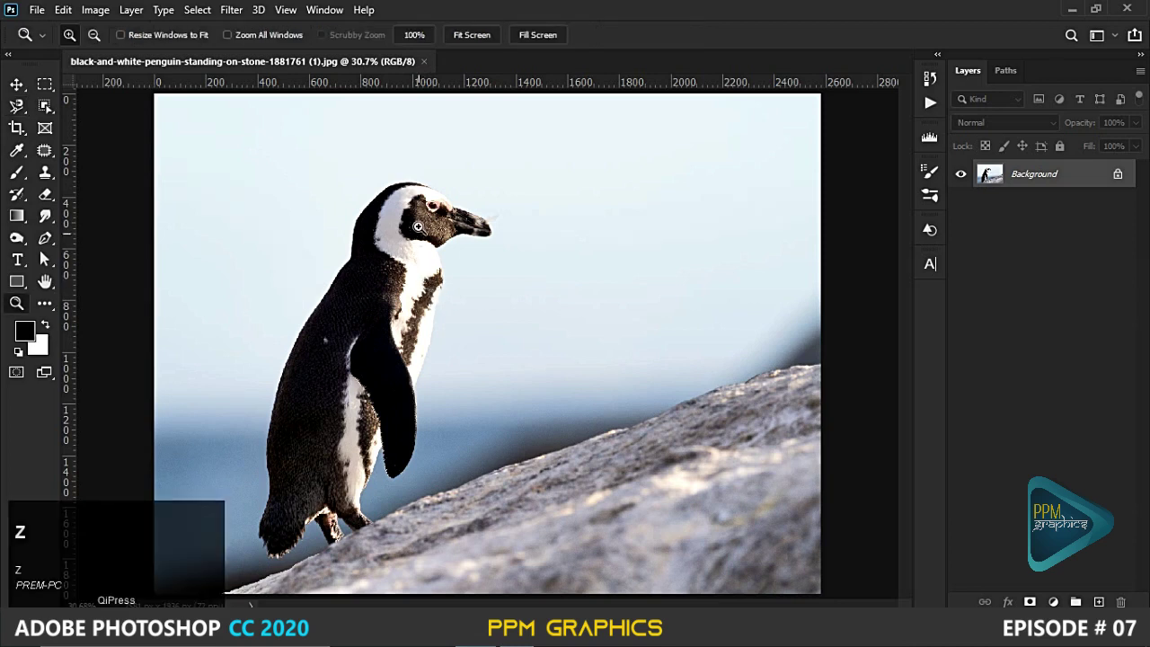
{"action": "left_click_drag", "start_coordinate": [329, 150], "coordinate": [513, 277]}
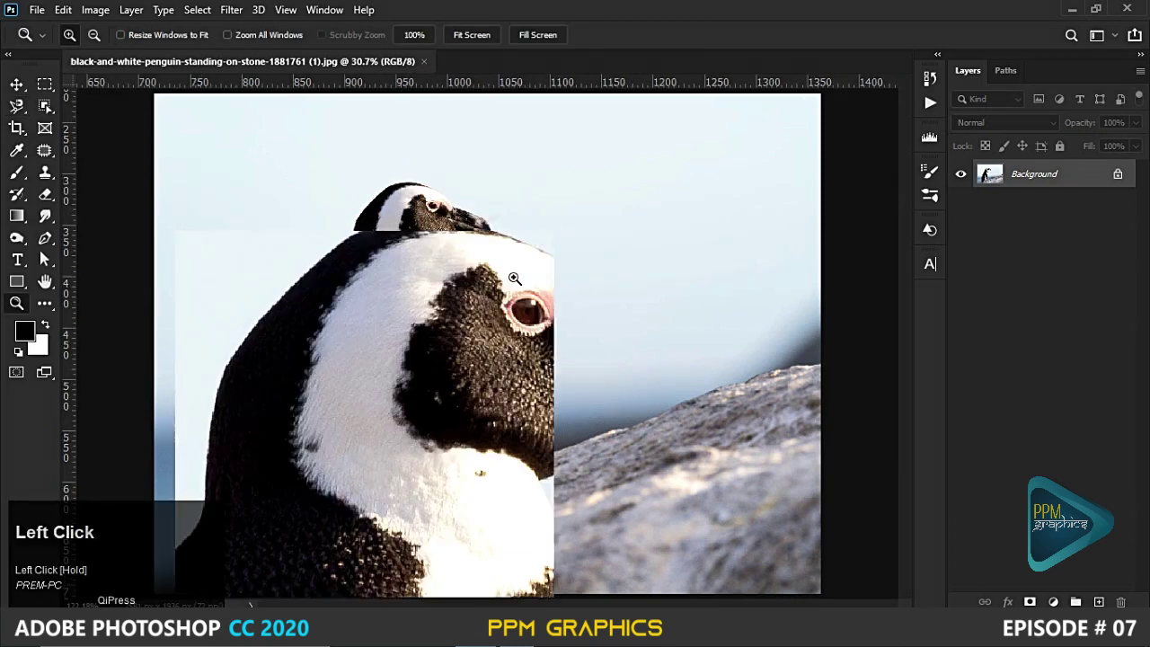
{"action": "key", "text": "l"}
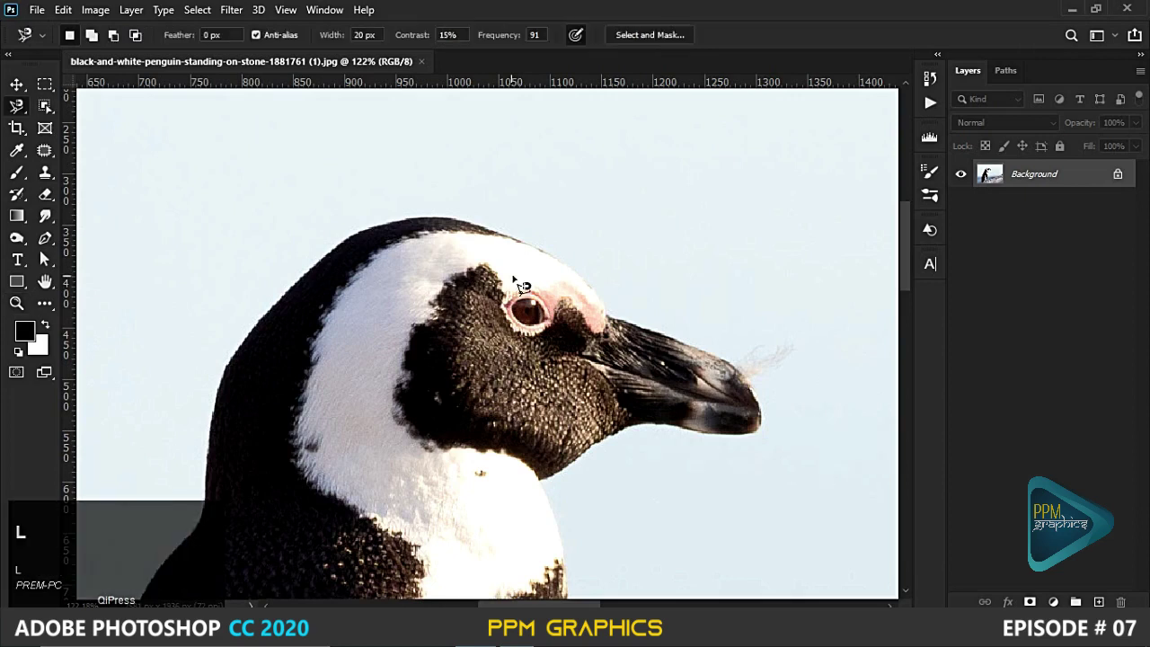
{"action": "left_click", "coordinate": [608, 314]}
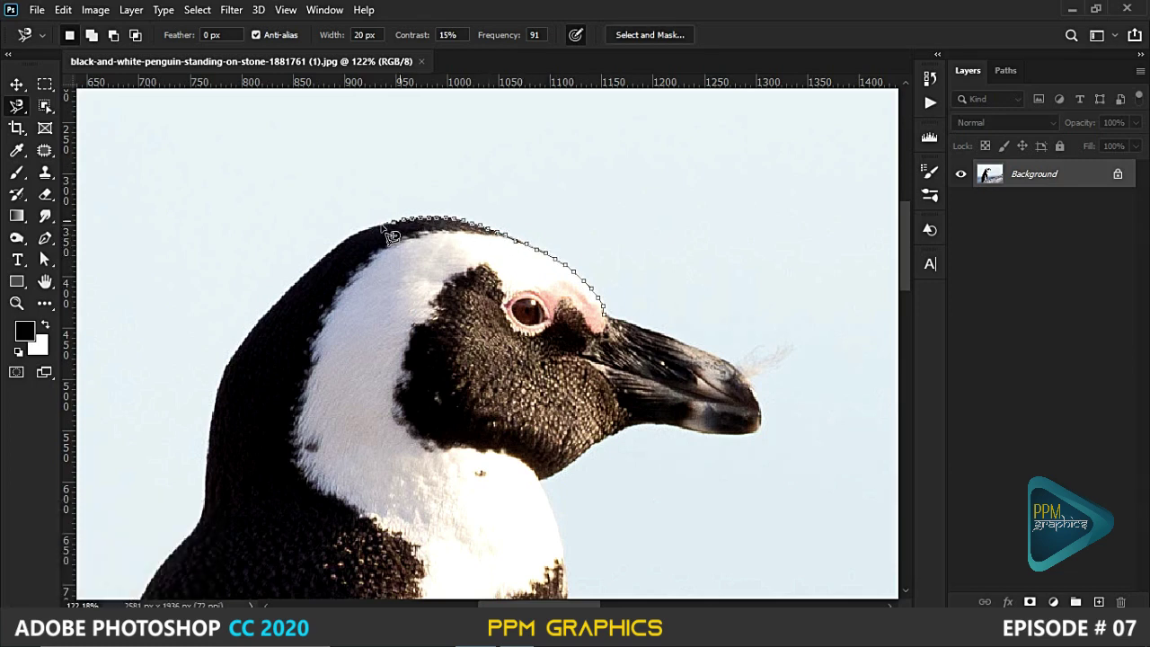
Trace the magnetic outline down the penguin's back and around its tail and feet, fixing anchor points where needed.
{"action": "key", "text": "space"}
{"action": "mouse_move", "coordinate": [297, 530]}
{"action": "left_mouse_down"}
{"action": "mouse_move", "coordinate": [386, 237]}
{"action": "mouse_move", "coordinate": [418, 192]}
{"action": "left_mouse_up"}
{"action": "key", "text": "space"}
{"action": "left_click_drag", "start_coordinate": [112, 503], "coordinate": [364, 164]}
{"action": "key", "text": "space"}
{"action": "left_click_drag", "start_coordinate": [257, 521], "coordinate": [291, 134]}
{"action": "key", "text": "space"}
{"action": "left_click_drag", "start_coordinate": [261, 521], "coordinate": [282, 233]}
{"action": "left_click", "coordinate": [307, 286]}
{"action": "left_click", "coordinate": [509, 216]}
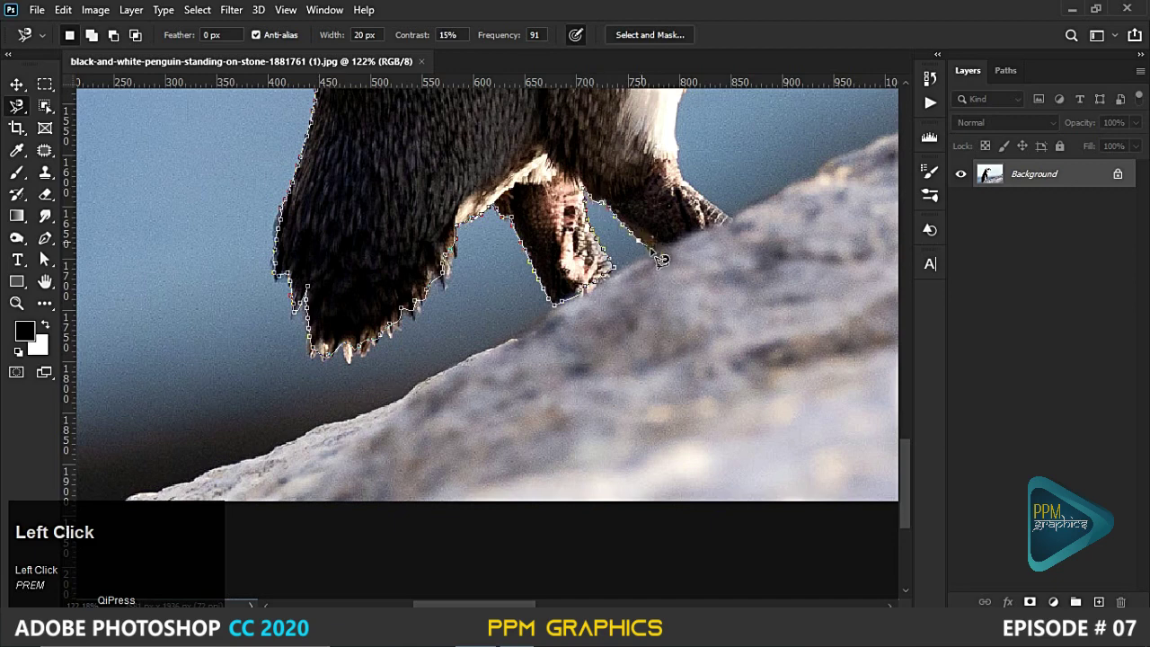
Continue the magnetic outline from the penguin's feet up along its belly and the edge of the flipper.
{"action": "left_click_drag", "start_coordinate": [626, 157], "coordinate": [425, 449]}
{"action": "left_click", "coordinate": [568, 209]}
{"action": "key", "text": "space"}
{"action": "mouse_move", "coordinate": [701, 145]}
{"action": "left_mouse_down"}
{"action": "mouse_move", "coordinate": [578, 484]}
{"action": "mouse_move", "coordinate": [622, 499]}
{"action": "left_mouse_up"}
{"action": "left_click", "coordinate": [609, 312]}
{"action": "key", "text": "space"}
{"action": "mouse_move", "coordinate": [612, 308]}
{"action": "left_mouse_down"}
{"action": "mouse_move", "coordinate": [549, 372]}
{"action": "mouse_move", "coordinate": [500, 491]}
{"action": "left_mouse_up"}
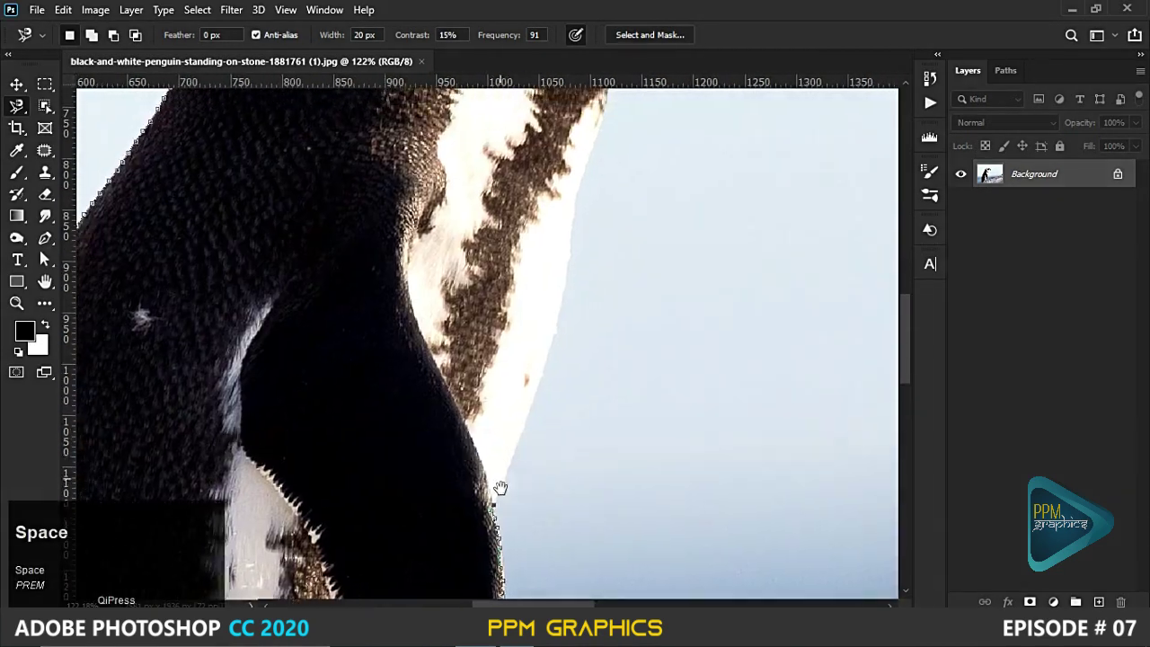
Trace the magnetic outline up the chest and throat, around the beak, and close it at the starting point on the forehead.
{"action": "key", "text": "space"}
{"action": "mouse_move", "coordinate": [607, 114]}
{"action": "left_mouse_down"}
{"action": "mouse_move", "coordinate": [525, 393]}
{"action": "mouse_move", "coordinate": [508, 469]}
{"action": "left_mouse_up"}
{"action": "left_click", "coordinate": [508, 285]}
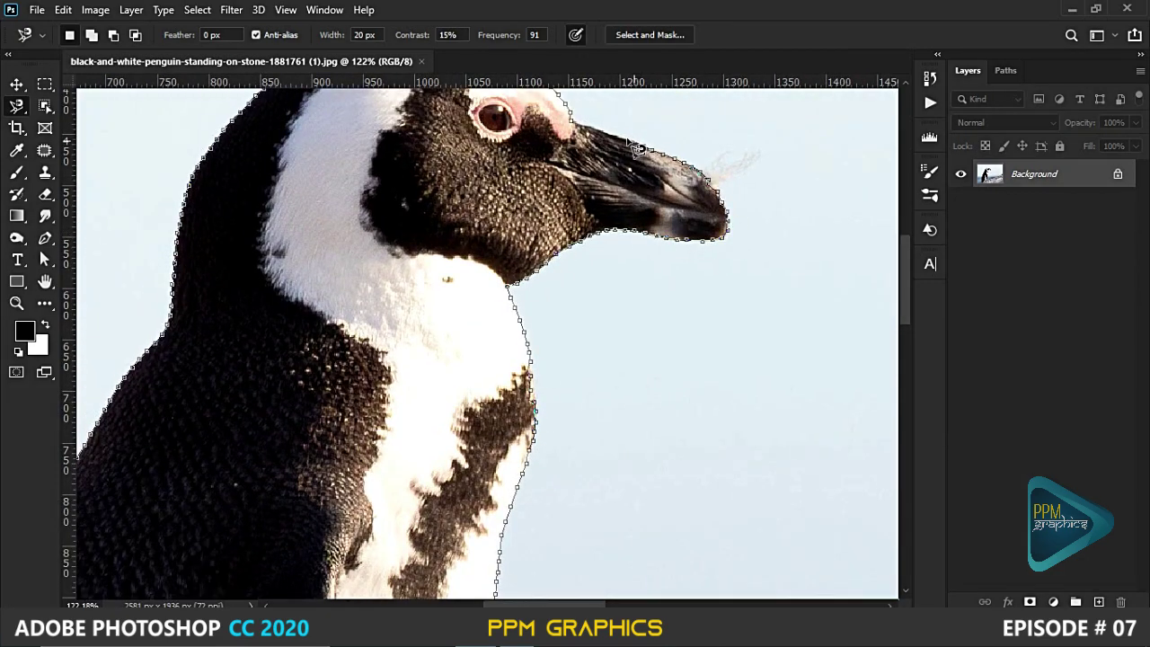
{"action": "left_click", "coordinate": [577, 130]}
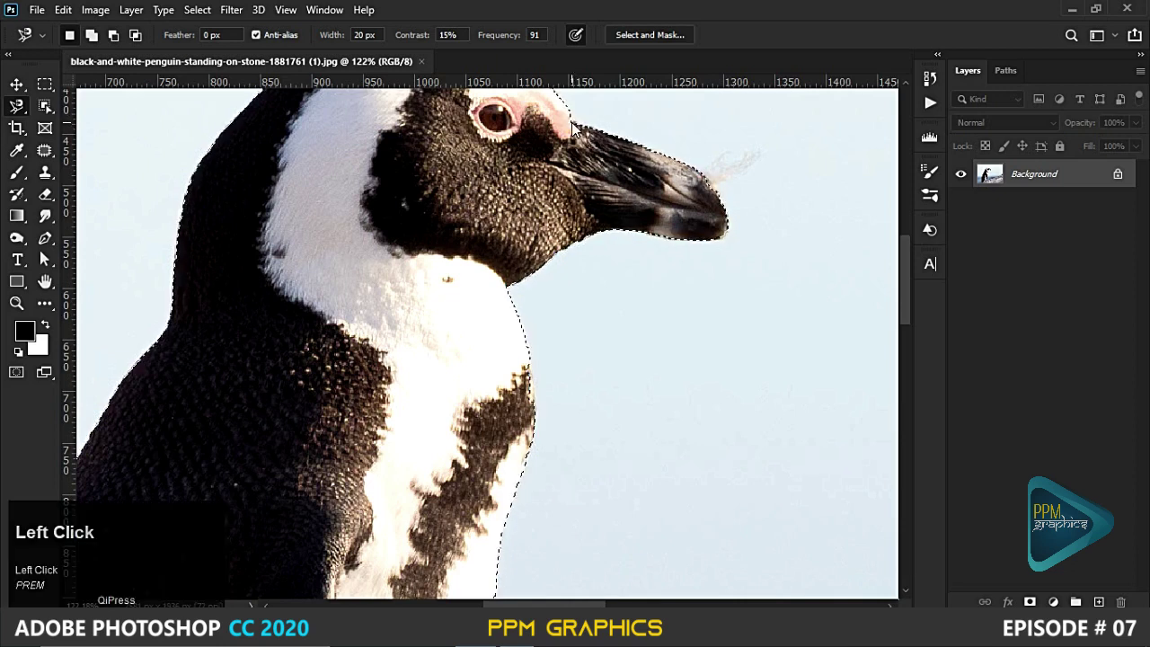
Copy the selected penguin onto a new layer, scale the copy down, and place it on the rock just in front of the original.
{"action": "key", "text": "ctrl+0"}
{"action": "key", "text": "ctrl+c"}
{"action": "key", "text": "ctrl+v"}
{"action": "key", "text": "v"}
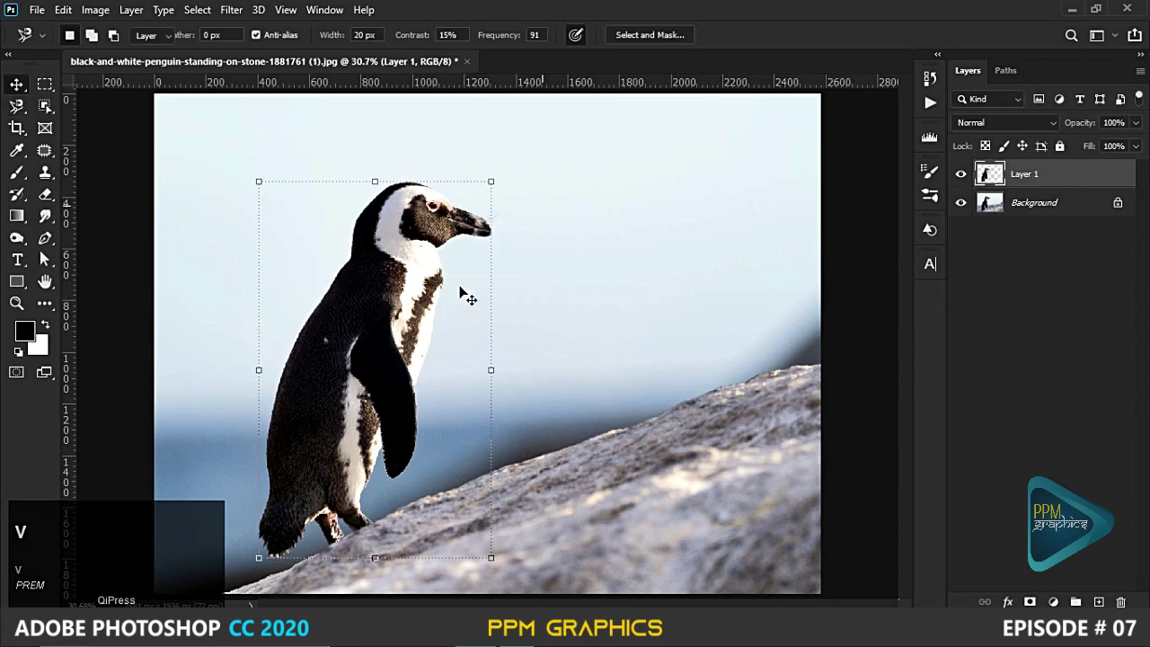
{"action": "left_click", "coordinate": [260, 182]}
{"action": "left_click_drag", "start_coordinate": [292, 217], "coordinate": [372, 366]}
{"action": "left_click_drag", "start_coordinate": [442, 437], "coordinate": [499, 365]}
{"action": "key", "text": "Return"}
Paste another penguin copy, scale it to about 34%, and place it farther up the rock in front of the first copy.
{"action": "key", "text": "ctrl+v"}
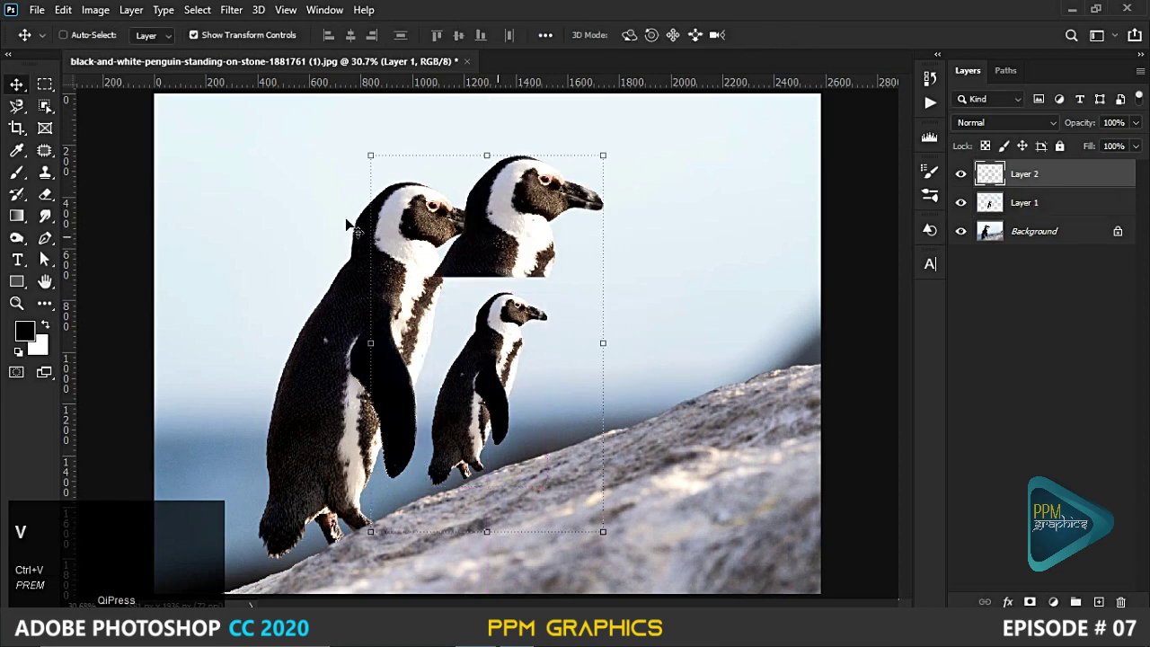
{"action": "left_click", "coordinate": [371, 156]}
{"action": "left_click_drag", "start_coordinate": [371, 156], "coordinate": [523, 402]}
{"action": "left_click_drag", "start_coordinate": [571, 460], "coordinate": [594, 382]}
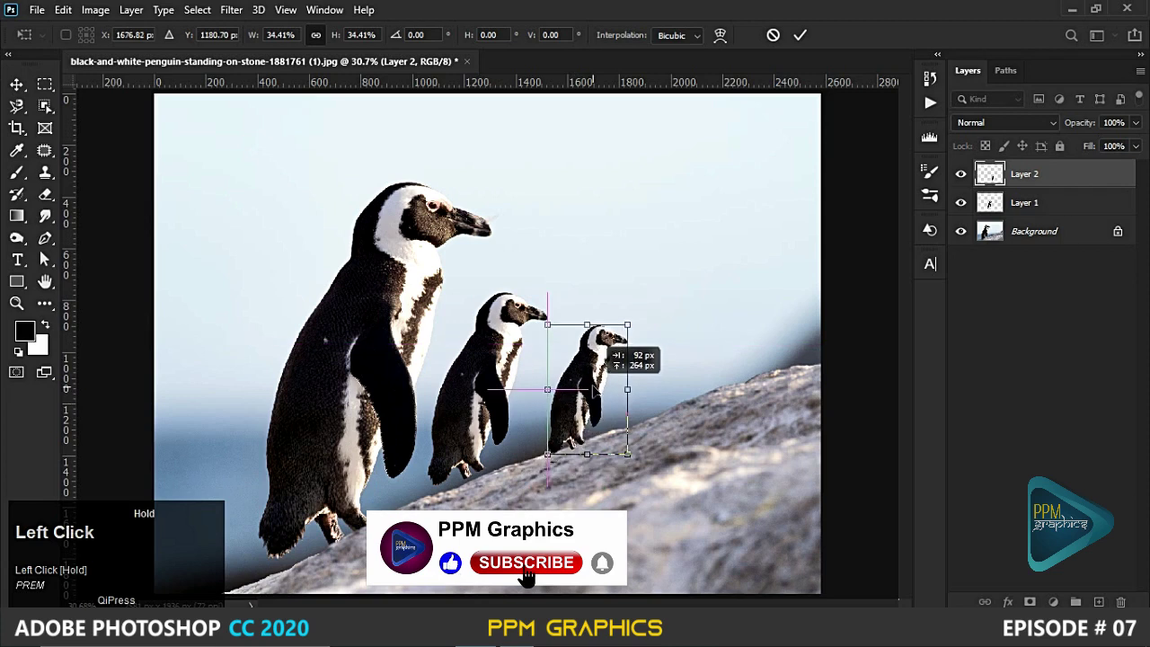
{"action": "key", "text": "Return"}
{"action": "left_click", "coordinate": [680, 364]}
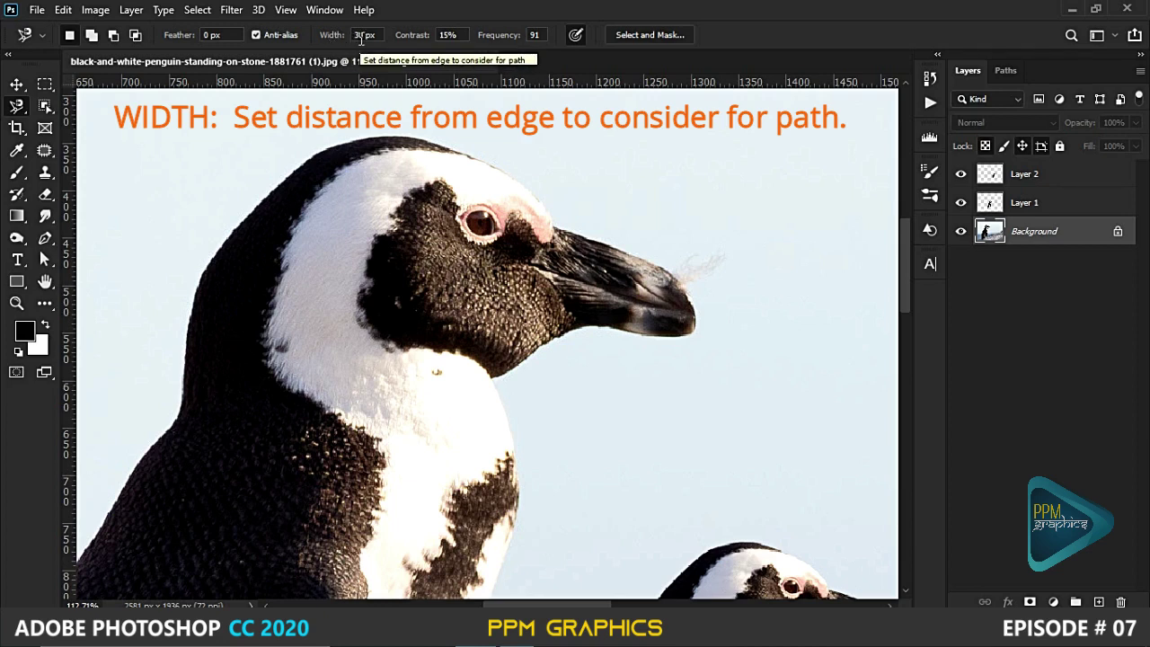
Try a magnetic outline over the top of the large penguin's head with a 30 px width, and discard it.
{"action": "left_click", "coordinate": [479, 162]}
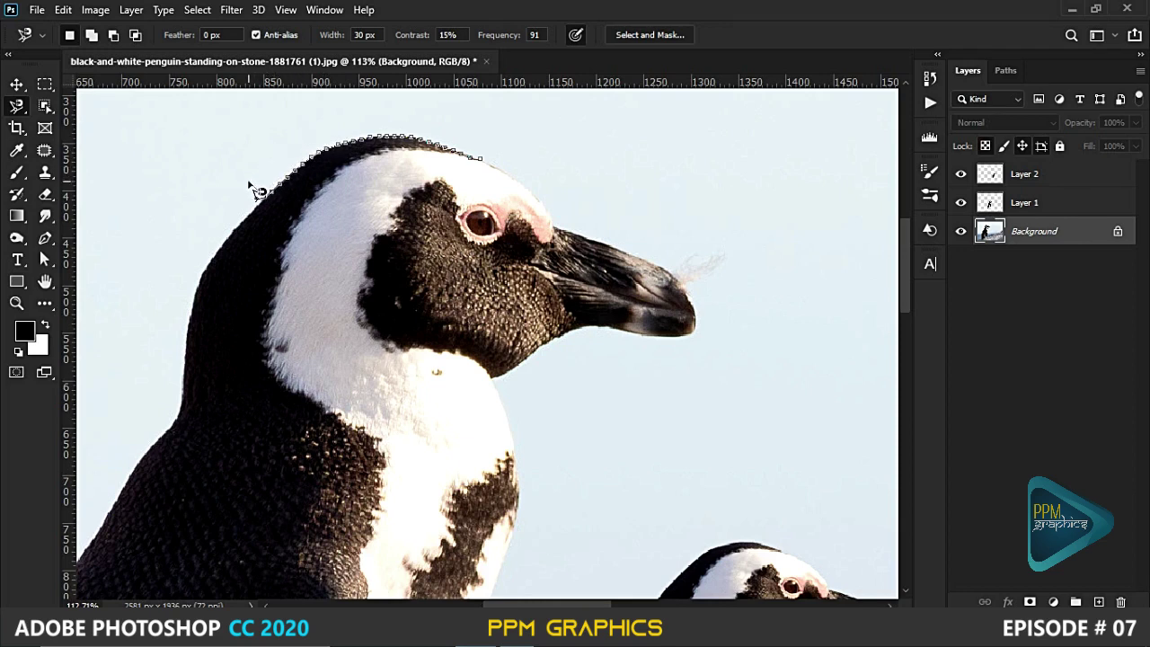
{"action": "key", "text": "Escape"}
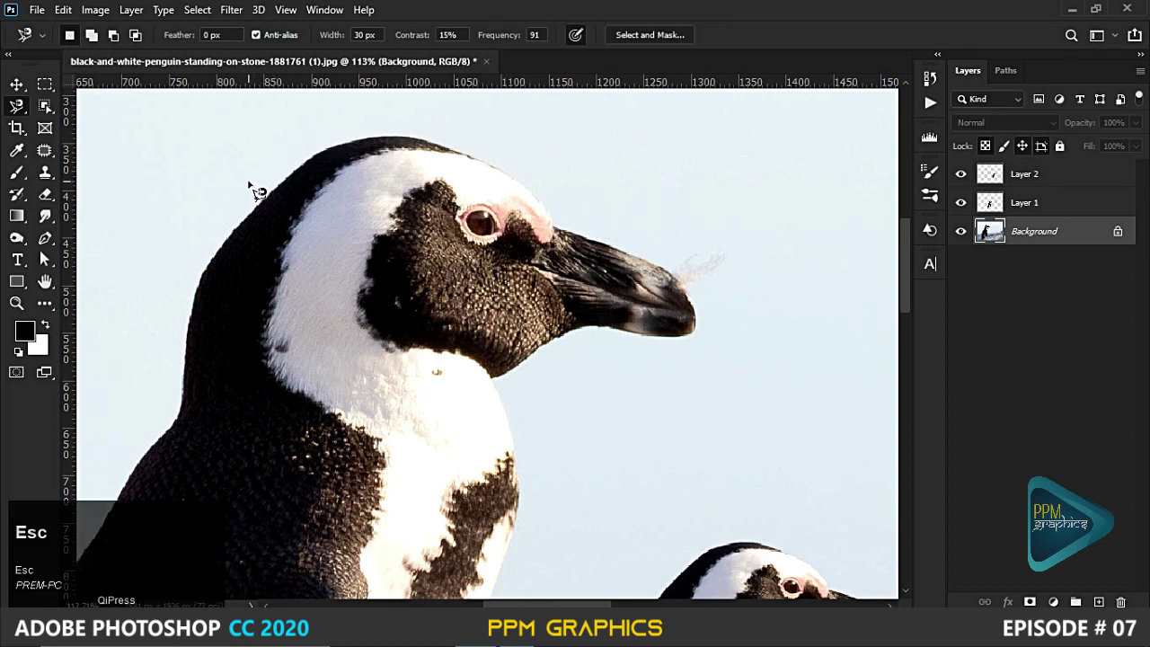
Set the Magnetic Lasso width to 1 px and start a test outline at the top of the large penguin's head.
{"action": "left_click_drag", "start_coordinate": [381, 37], "coordinate": [355, 38]}
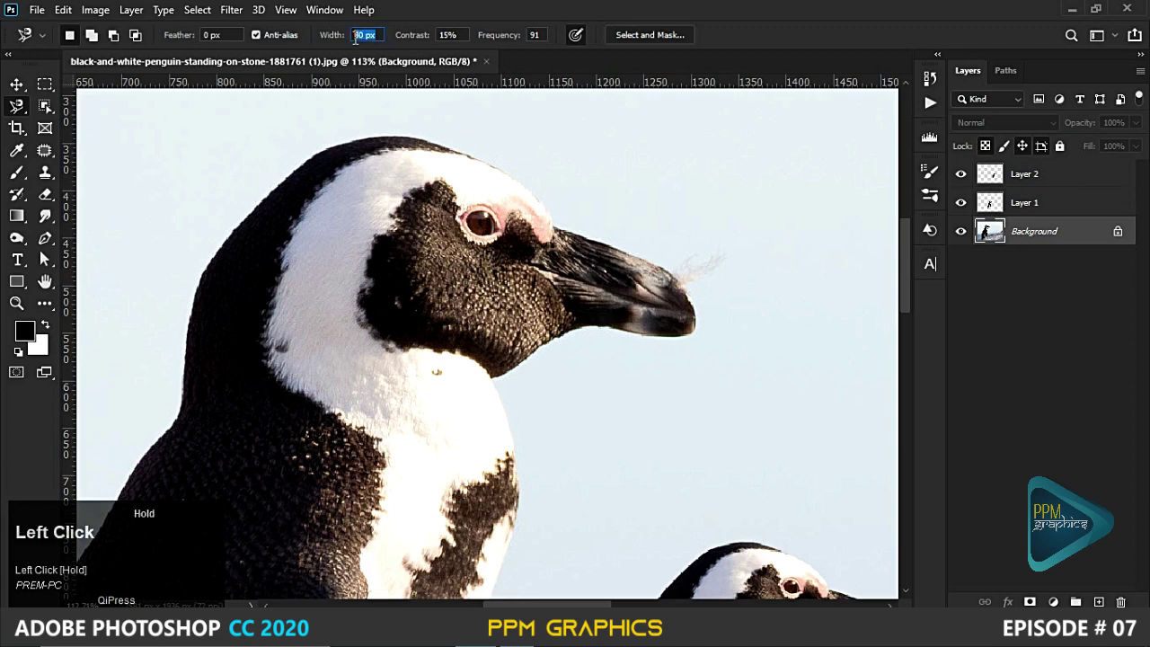
{"action": "type", "text": "1"}
{"action": "key", "text": "Return"}
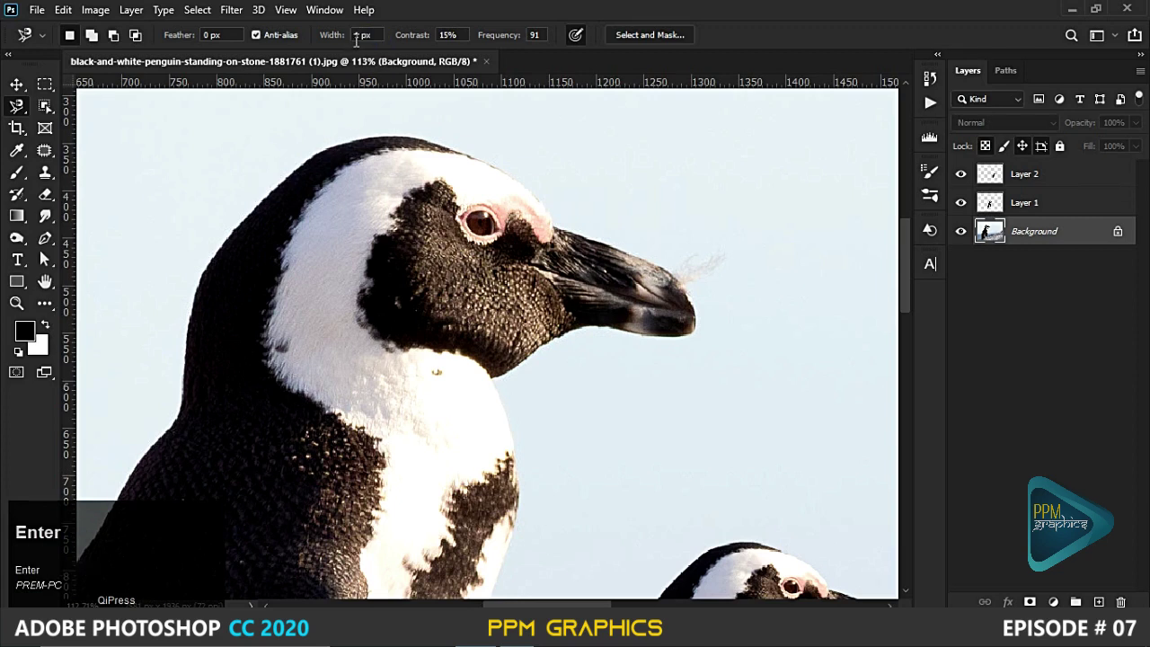
{"action": "left_click", "coordinate": [458, 151]}
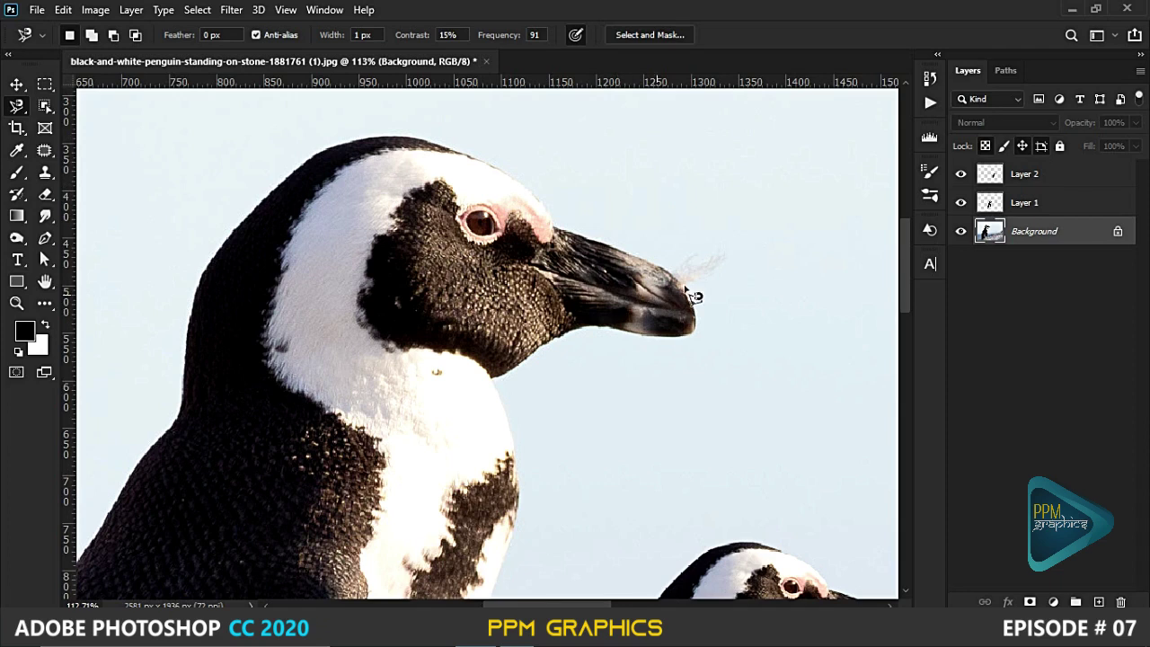
Set the Magnetic Lasso contrast to 11% and frequency to 10, and trace a trial outline over the large penguin's head.
{"action": "mouse_move", "coordinate": [450, 34]}
{"action": "left_mouse_down"}
{"action": "mouse_move", "coordinate": [436, 34]}
{"action": "mouse_move", "coordinate": [459, 39]}
{"action": "mouse_move", "coordinate": [430, 39]}
{"action": "left_mouse_up"}
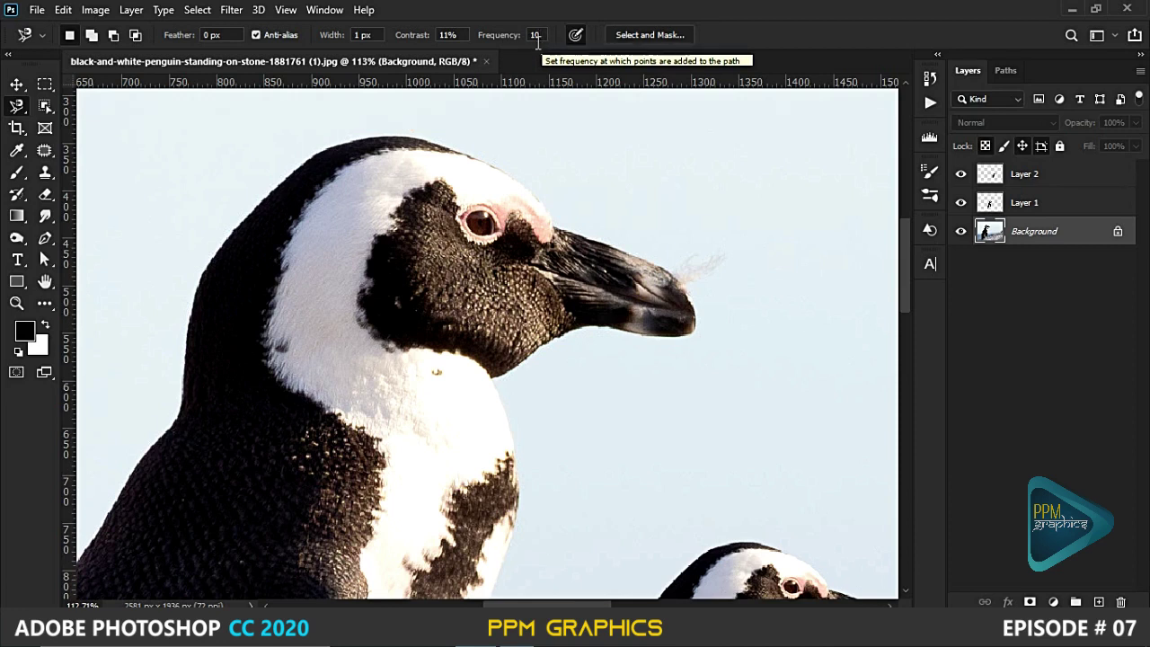
{"action": "left_click", "coordinate": [485, 165]}
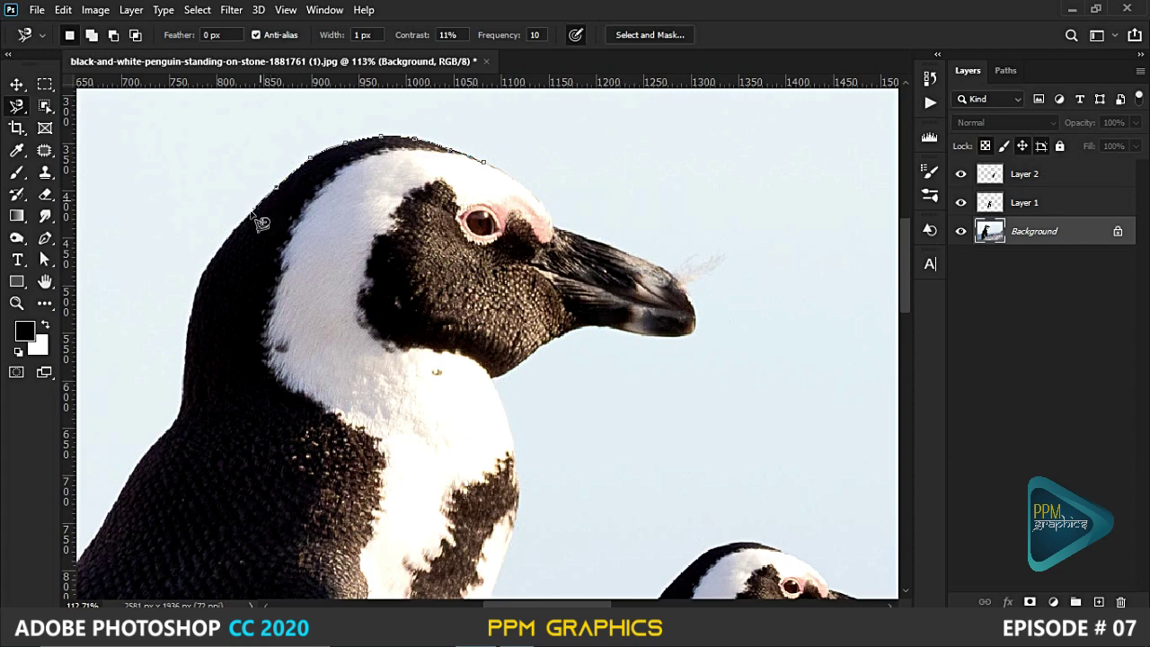
{"action": "key", "text": "Escape"}
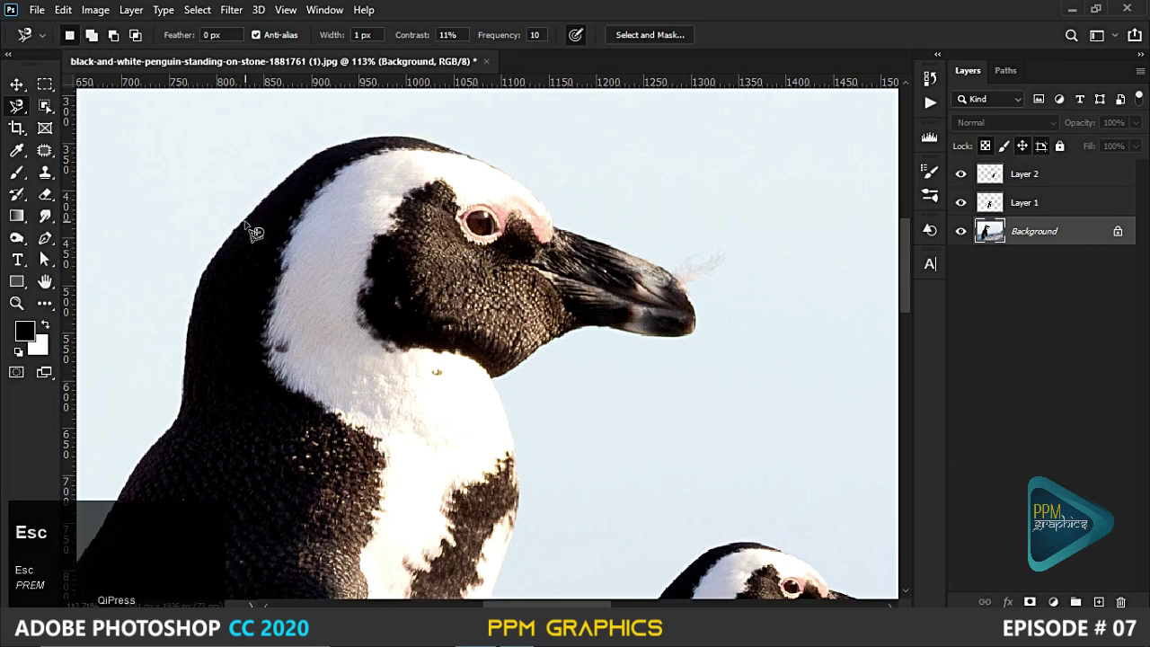
Set the Magnetic Lasso frequency to 90 and trace a trial outline from the forehead over the back of the head.
{"action": "left_click", "coordinate": [534, 35]}
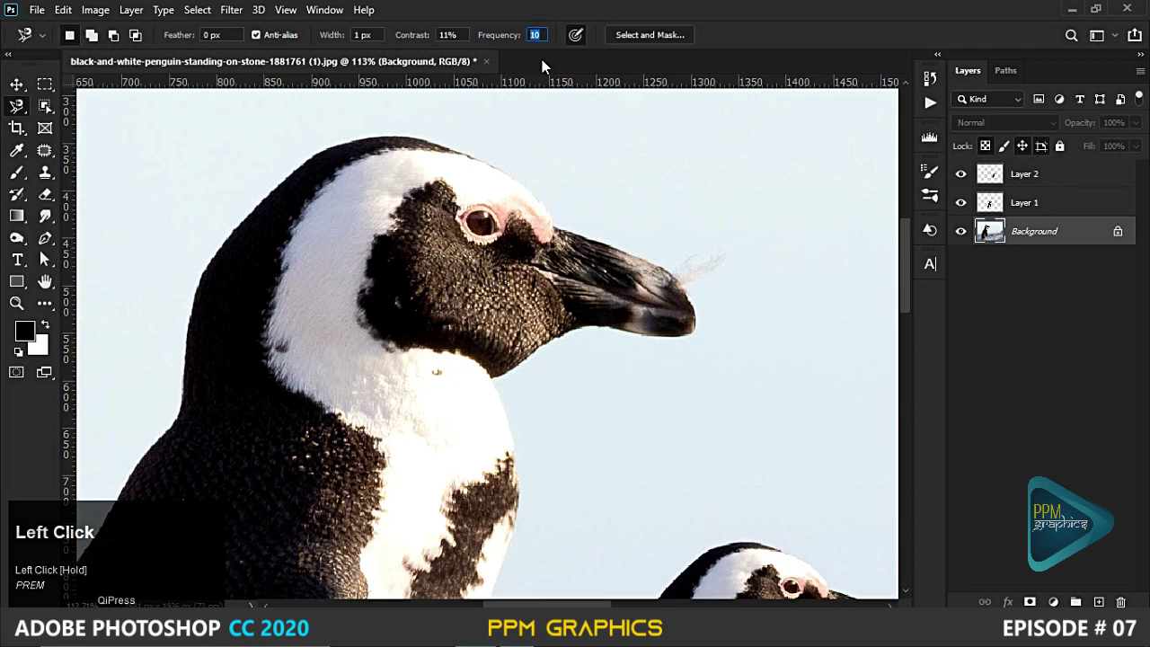
{"action": "type", "text": "90"}
{"action": "key", "text": "Return"}
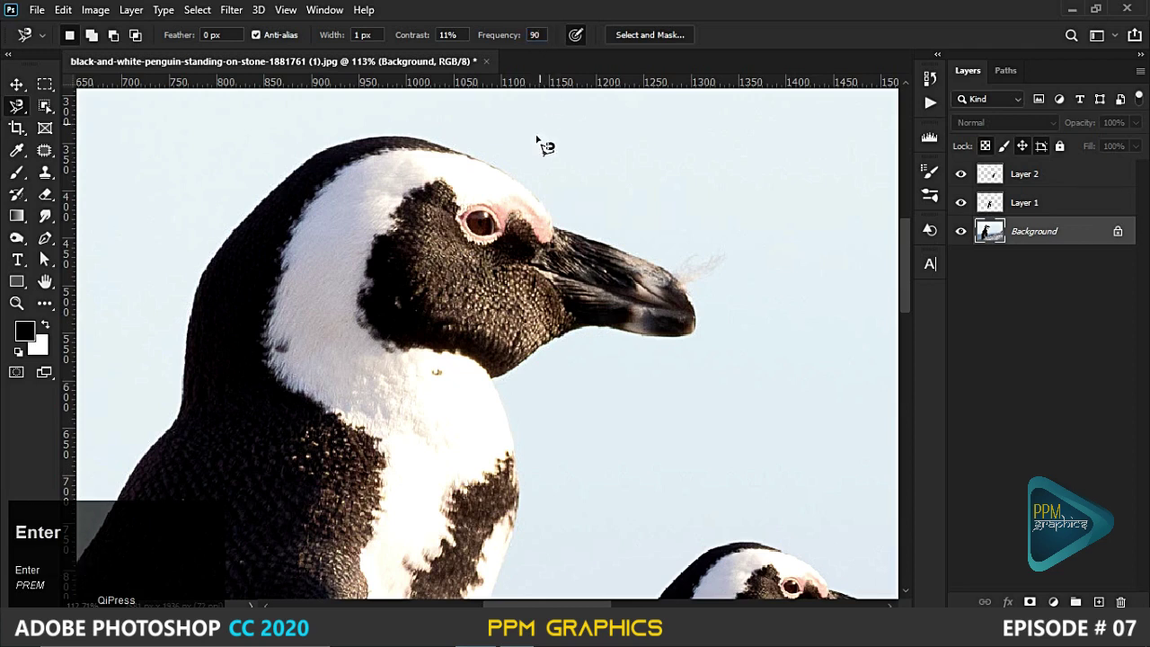
{"action": "left_click", "coordinate": [521, 189]}
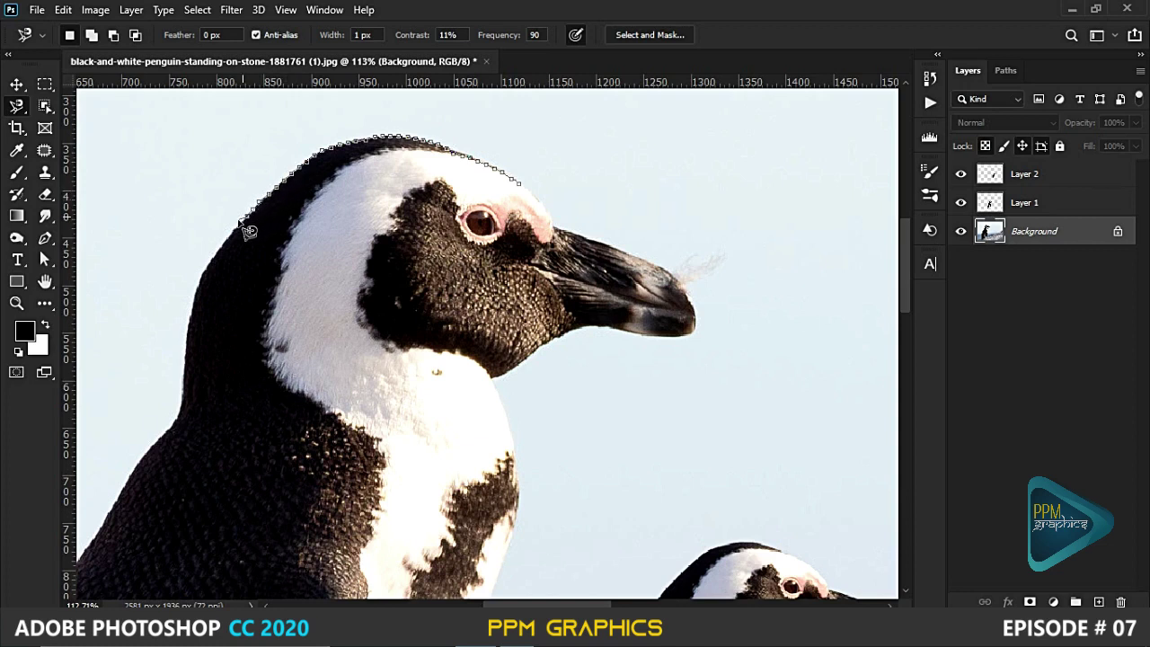
{"action": "key", "text": "Escape"}
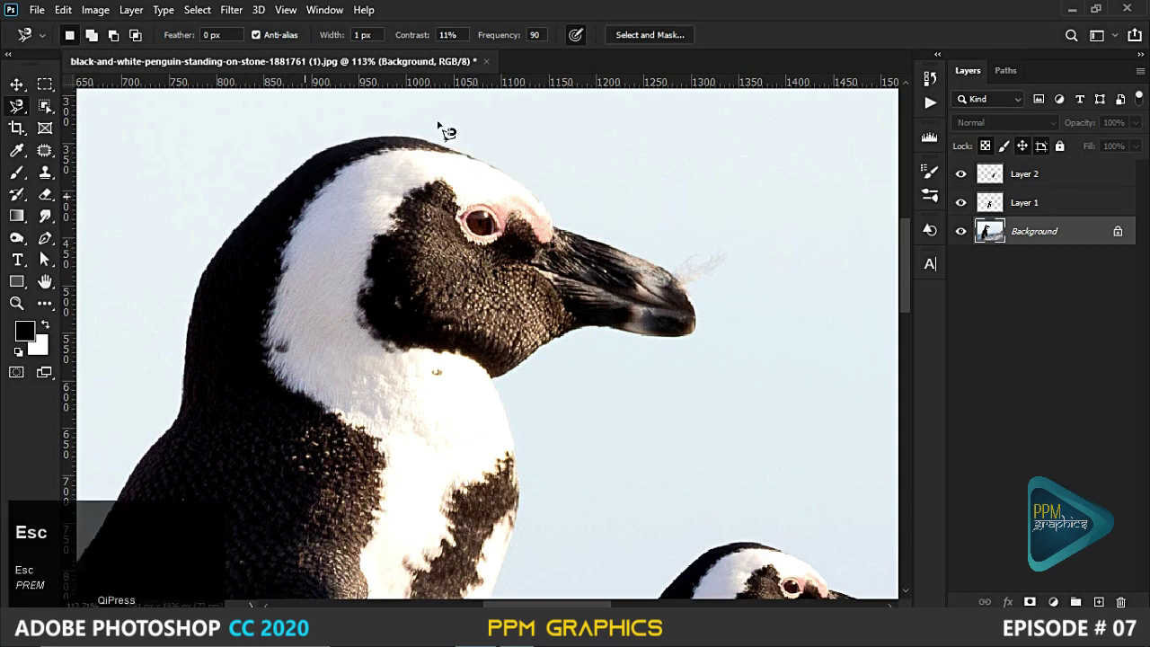
Set the Magnetic Lasso frequency to 82.
{"action": "mouse_move", "coordinate": [523, 42]}
{"action": "left_mouse_down"}
{"action": "mouse_move", "coordinate": [533, 45]}
{"action": "mouse_move", "coordinate": [519, 45]}
{"action": "left_mouse_up"}
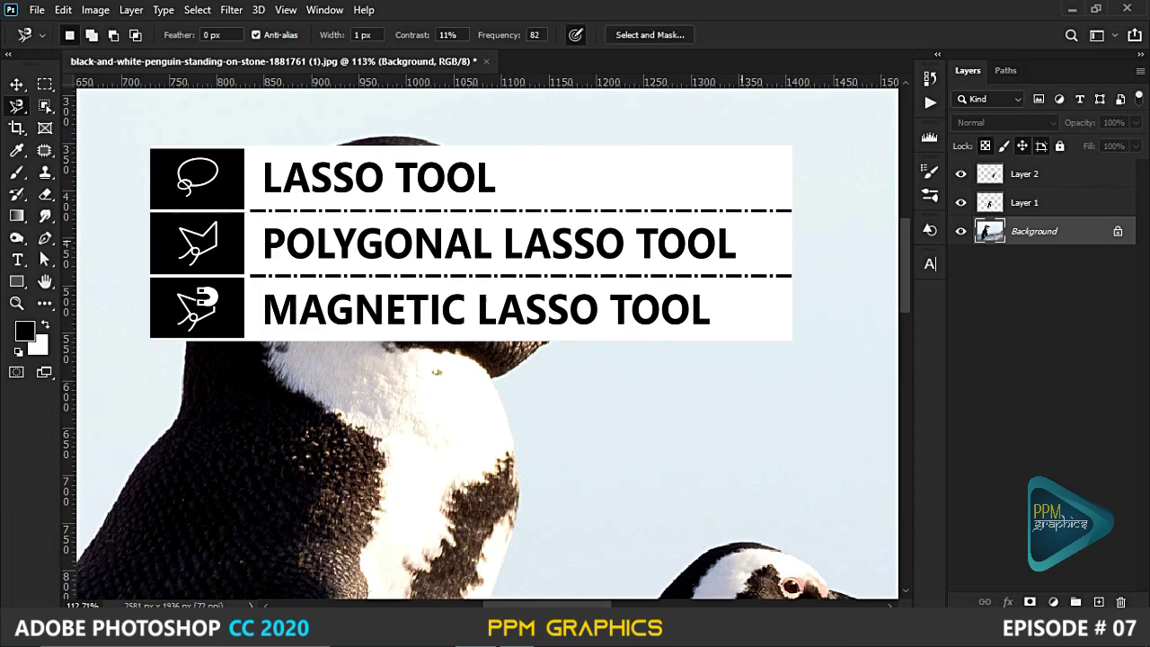
{"action": "key", "text": "BackSpace"}
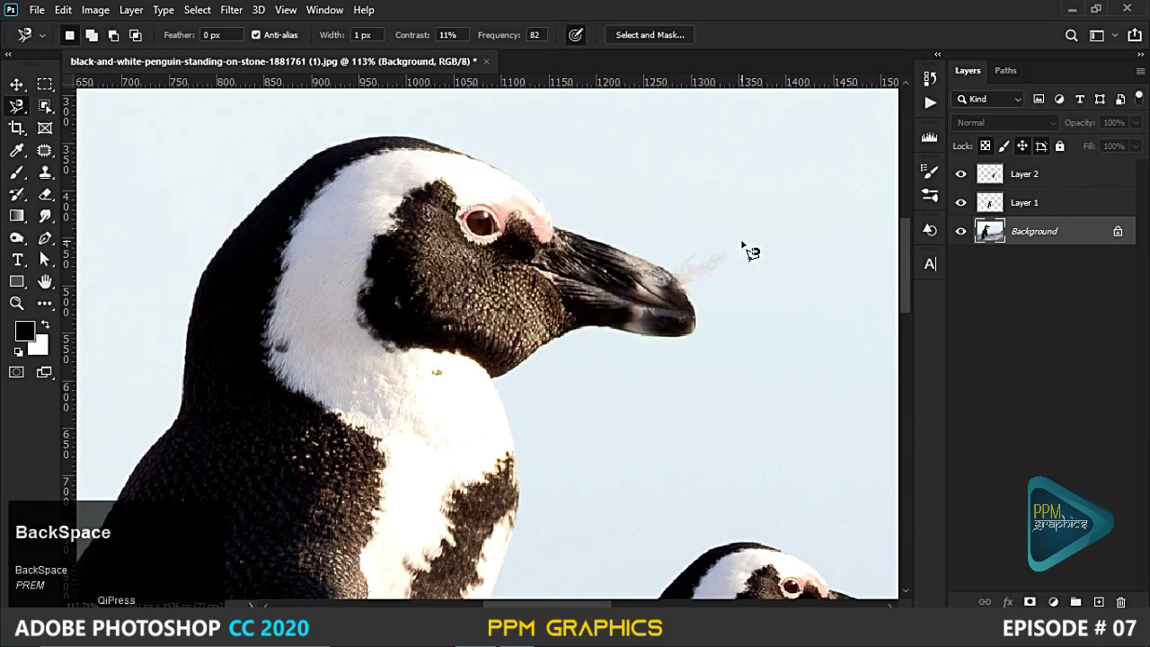